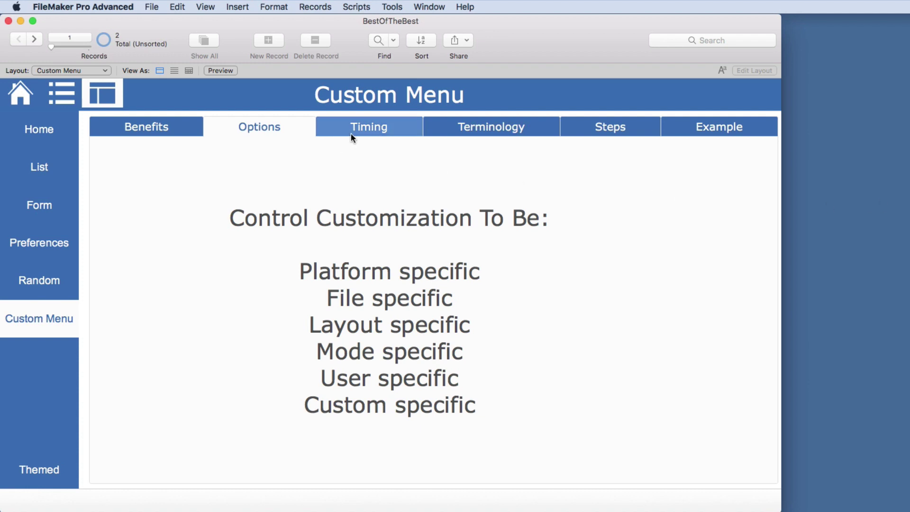
Show the Custom Menu layout's Timing page, opening on its first point, Open File
click(373, 131)
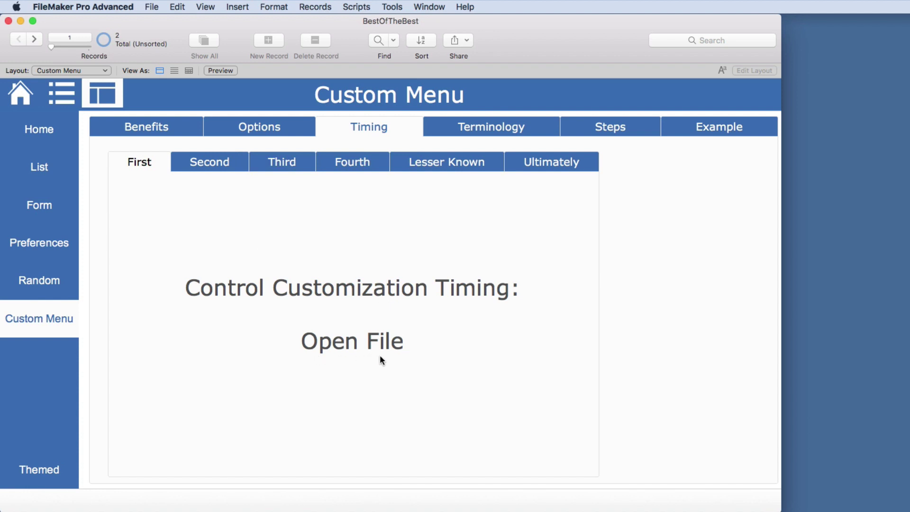
Run the Re-Login script from the Scripts menu
click(146, 6)
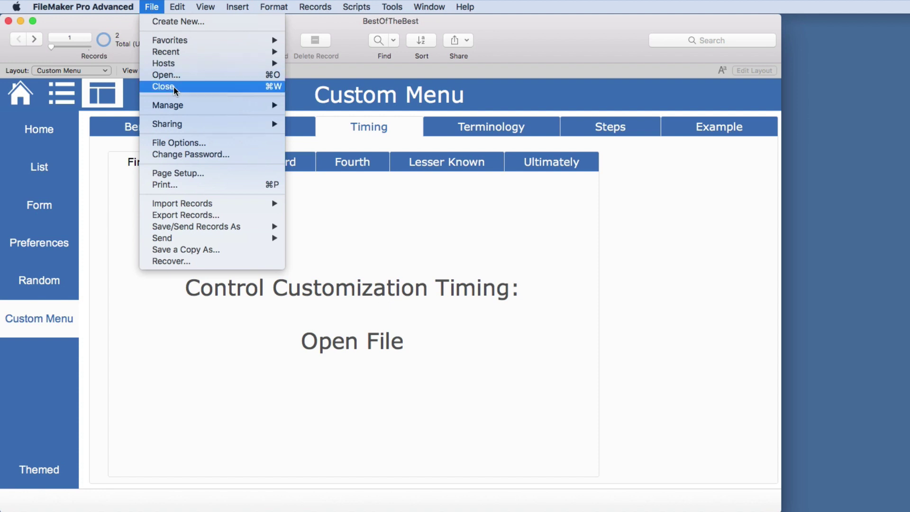
mouse_move(179, 106)
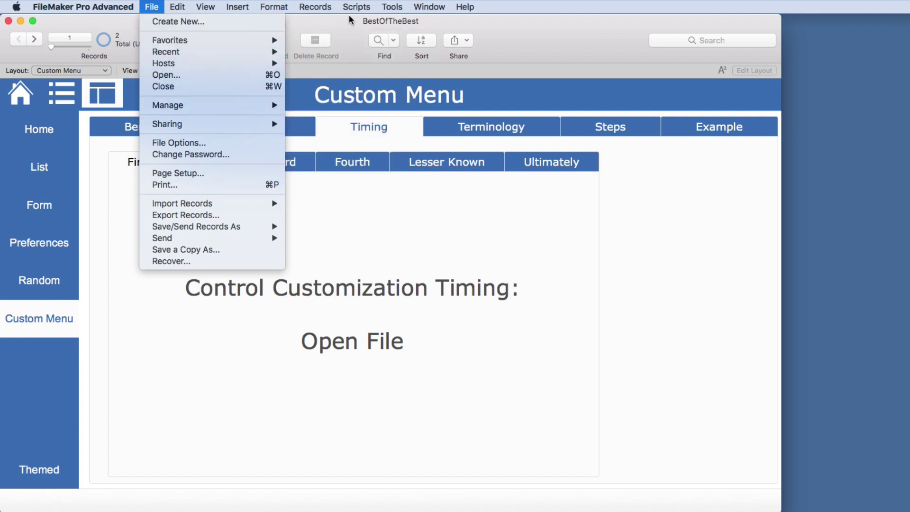
mouse_move(356, 6)
click(369, 51)
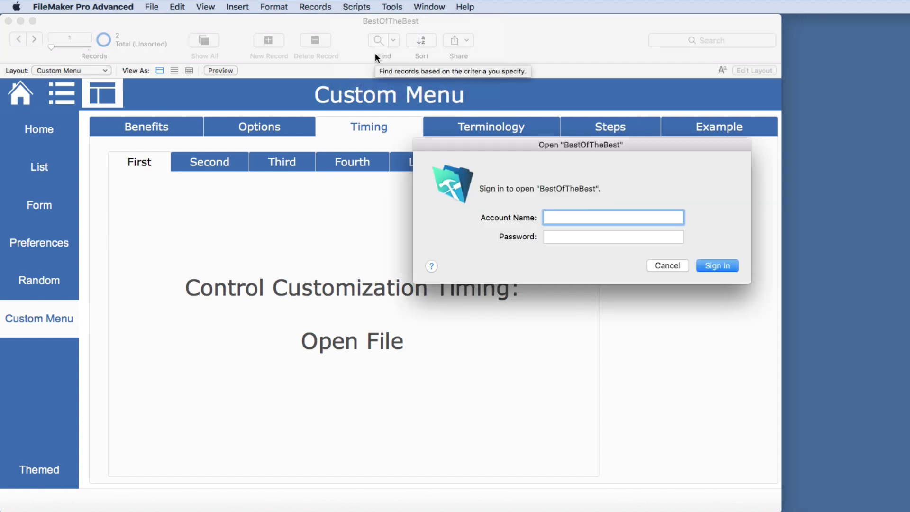
Sign back into BestOfTheBest with the account name and password
key(Tab)
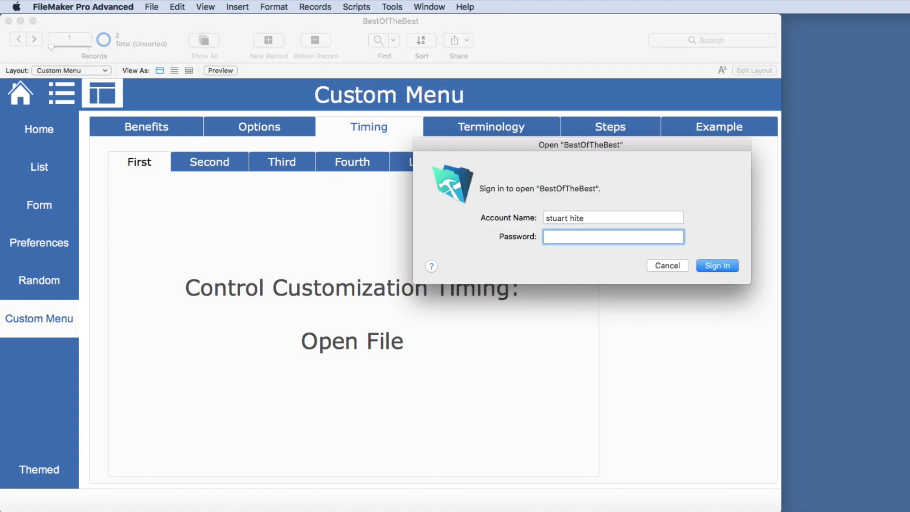
text(***)
key(Return)
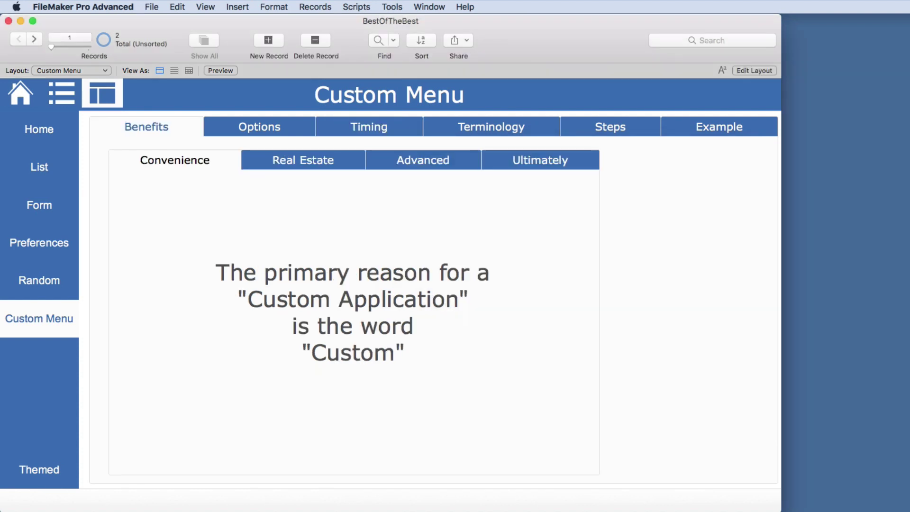
click(394, 7)
mouse_move(405, 63)
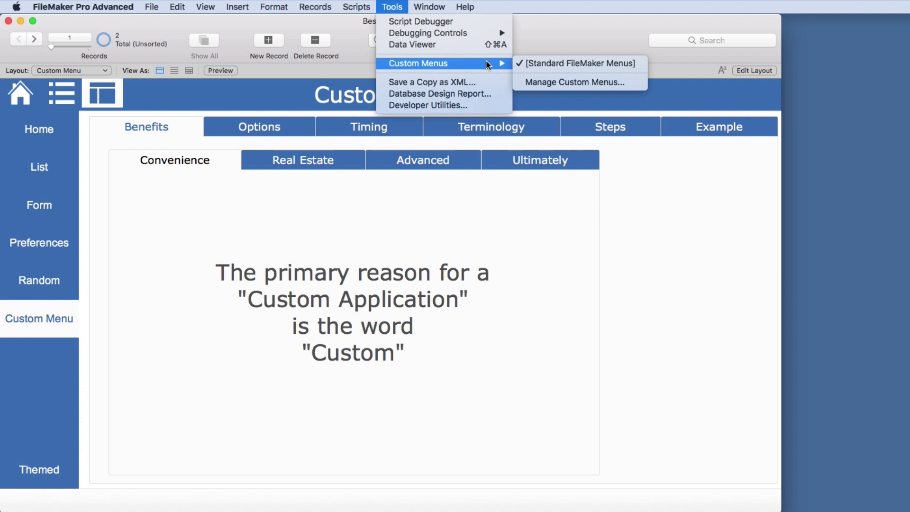
click(540, 83)
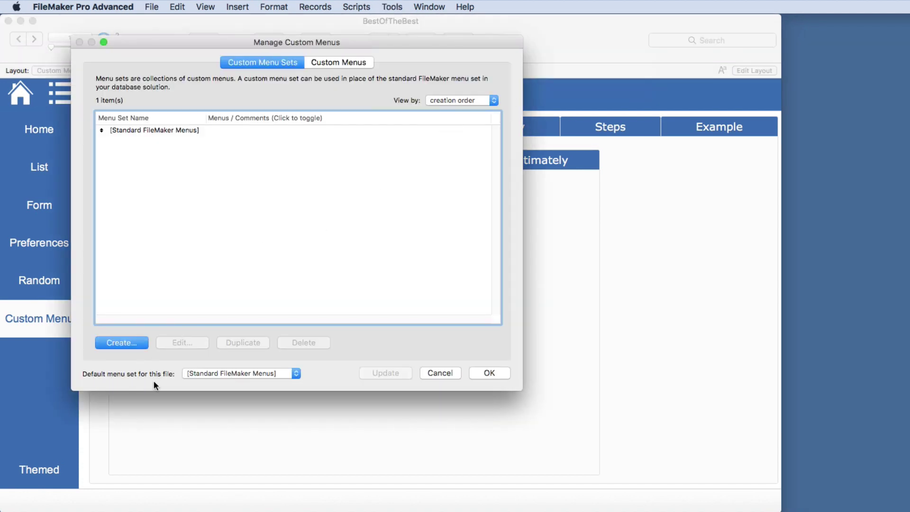
click(244, 375)
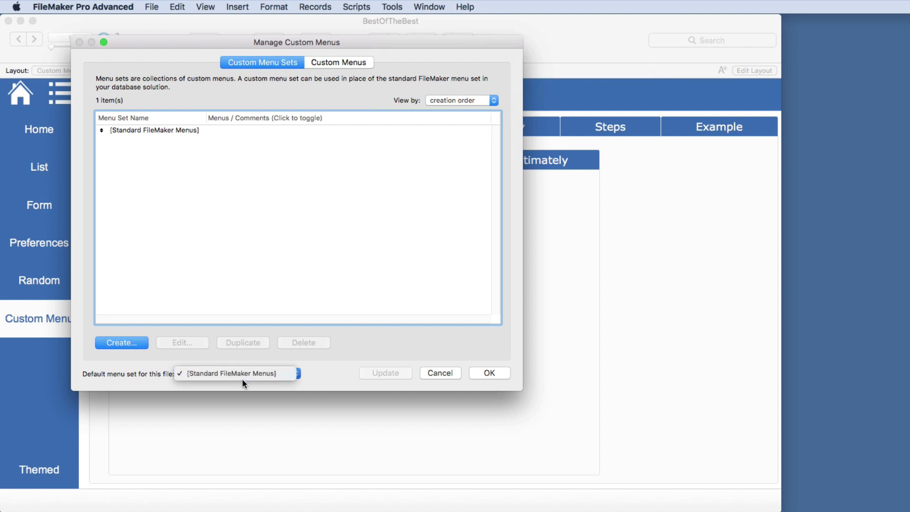
click(211, 378)
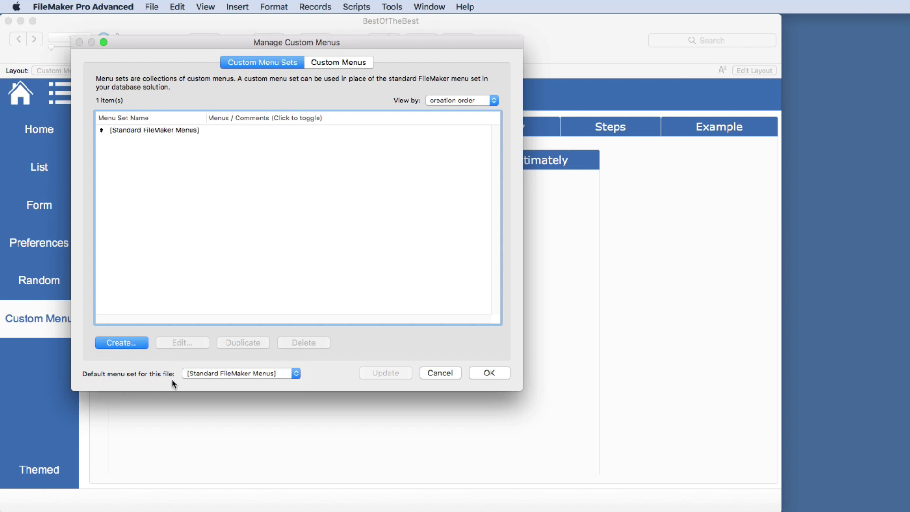
click(431, 373)
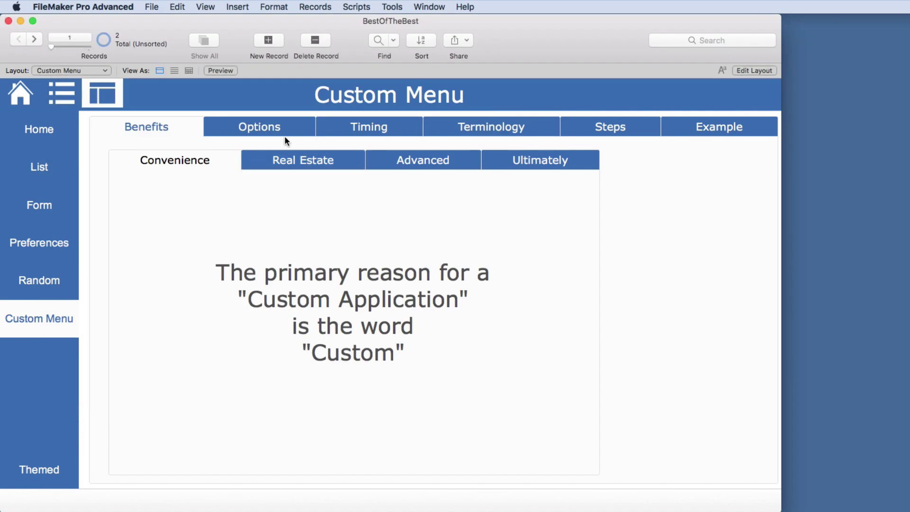
click(368, 127)
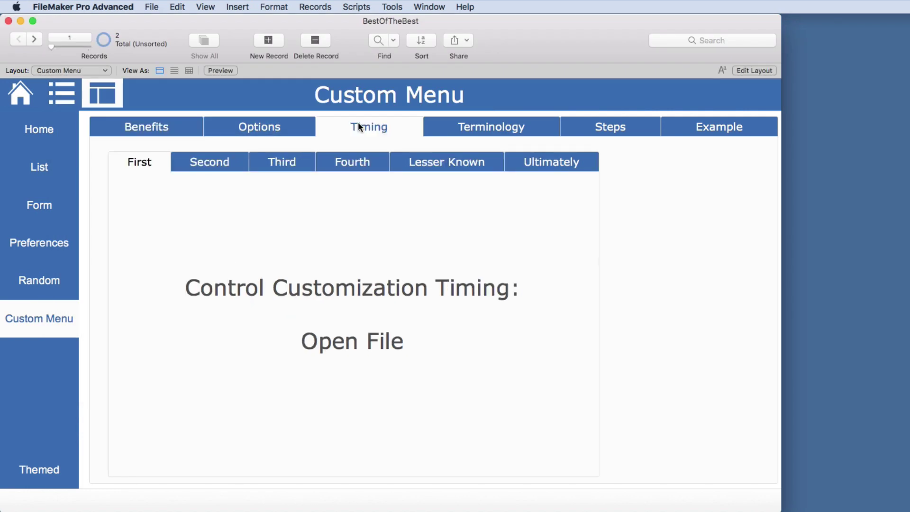
click(227, 162)
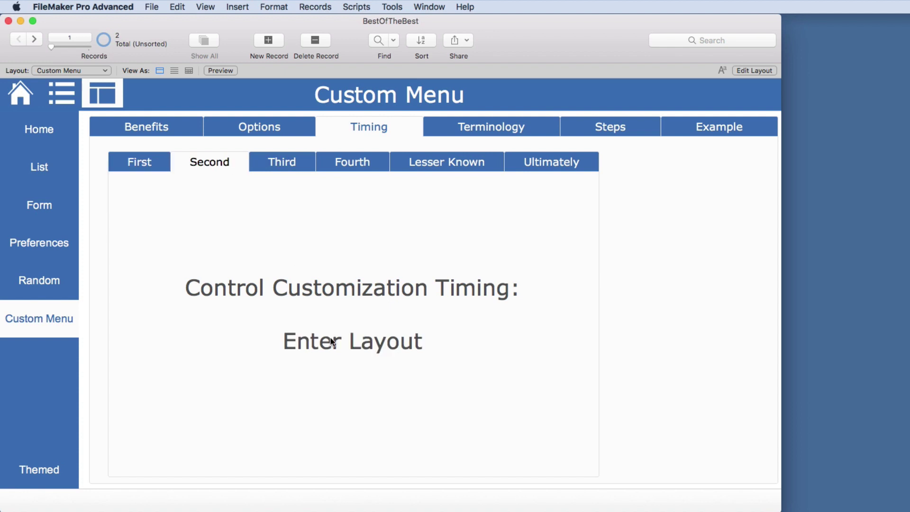
click(754, 70)
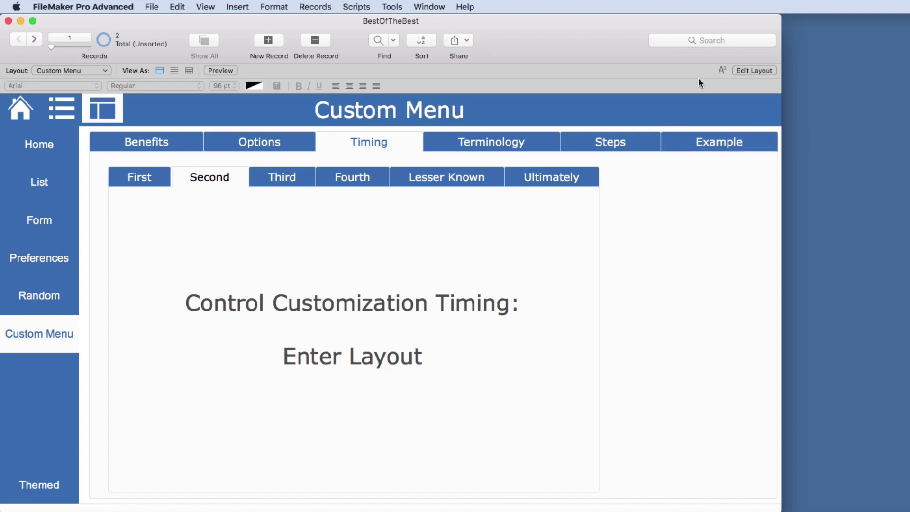
click(119, 70)
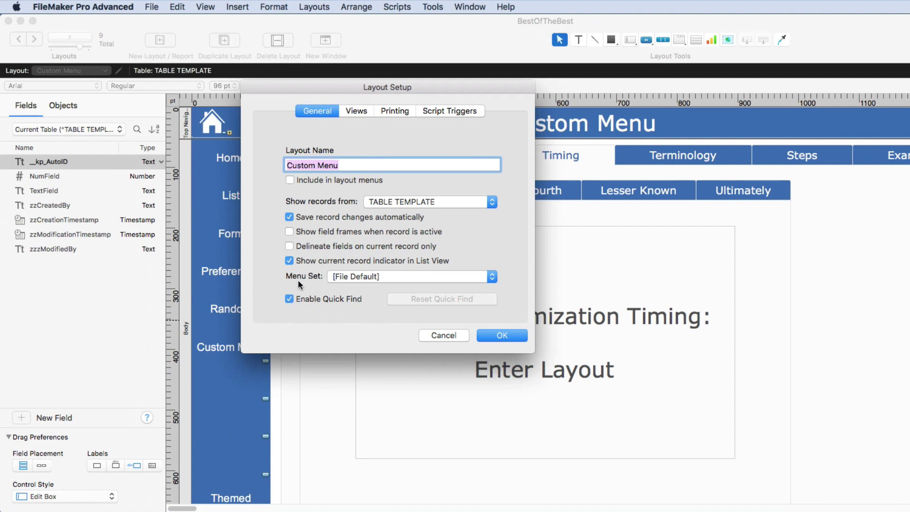
click(359, 277)
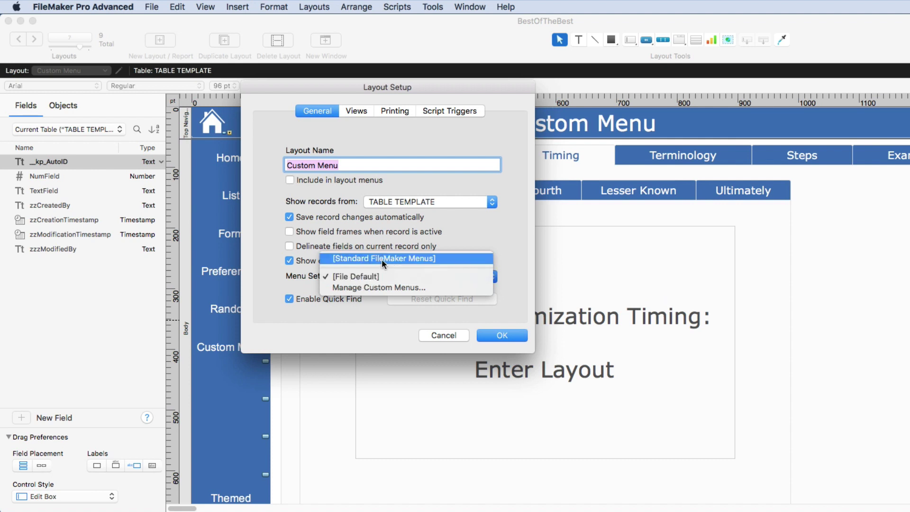
click(362, 288)
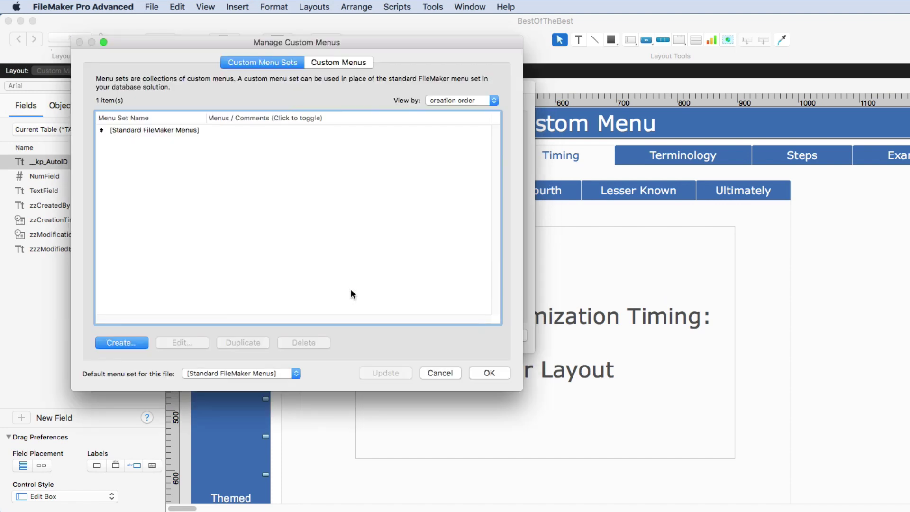
click(441, 372)
click(458, 335)
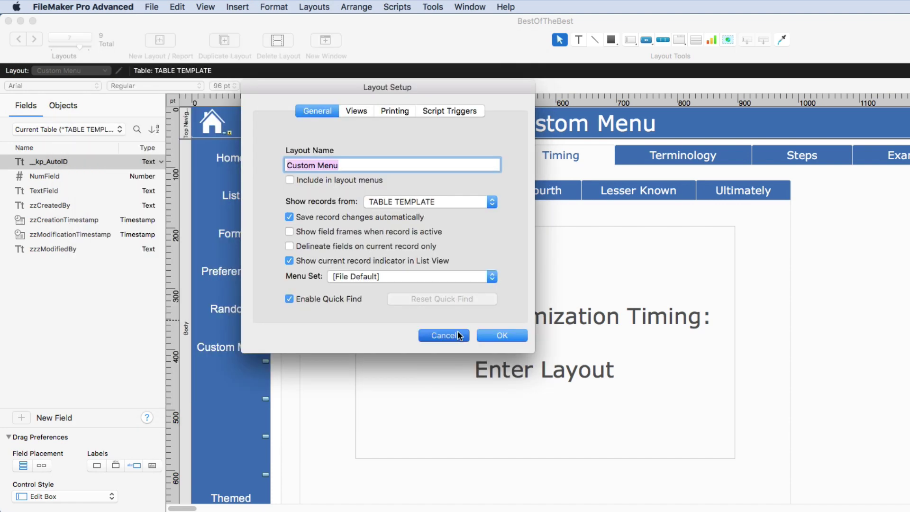
key(super+b)
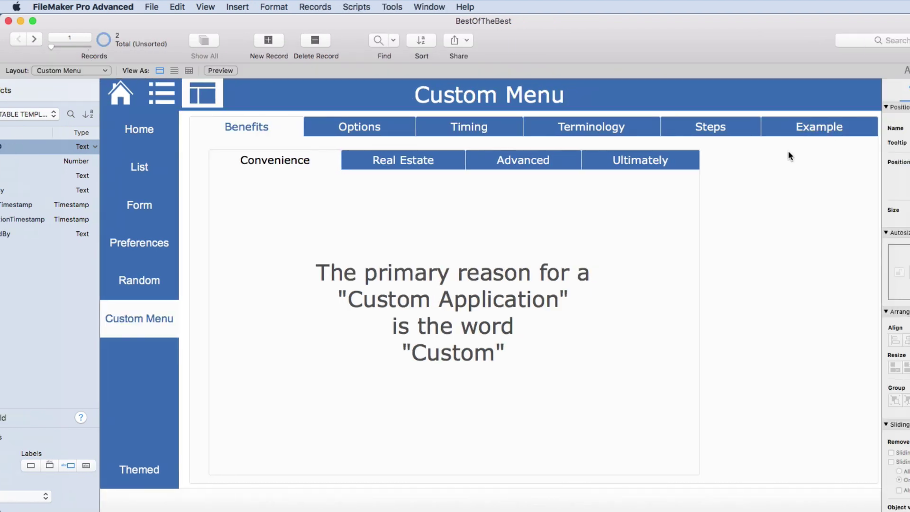
Show the Timing tab's third point, Script Driven, and open the Re-Login script for editing
click(388, 129)
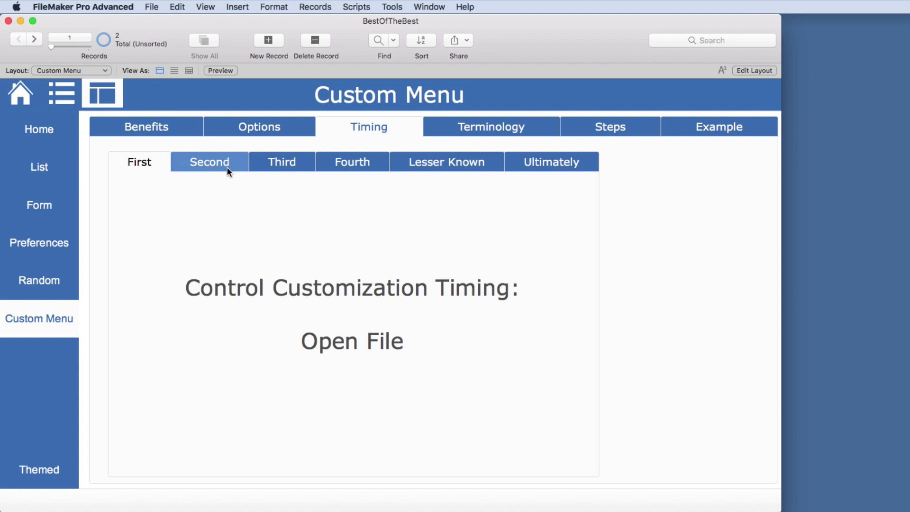
click(282, 164)
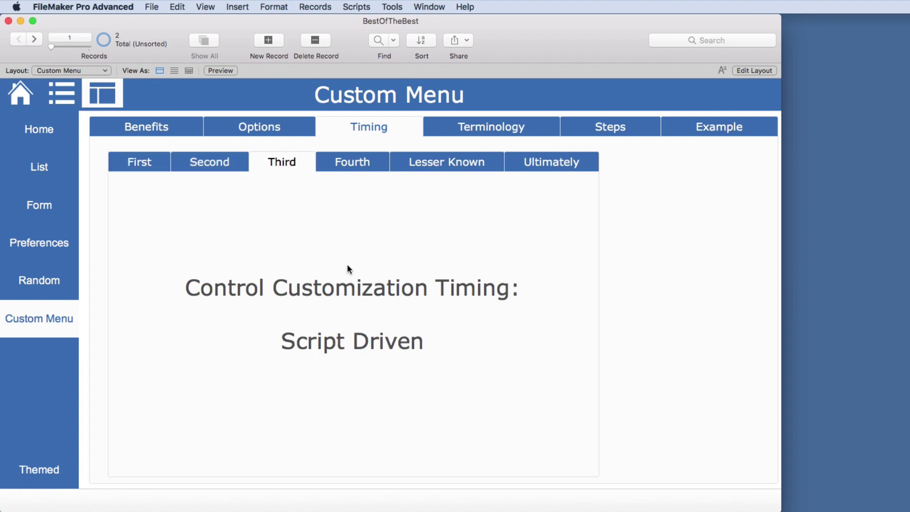
key(super+shift+s)
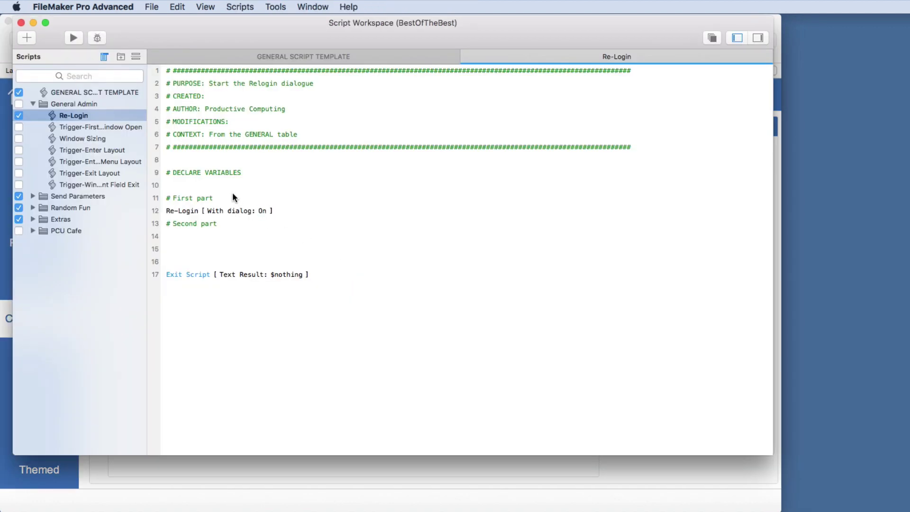
Insert an Install Menu Set step on line 10 and look over its menu set options
click(228, 185)
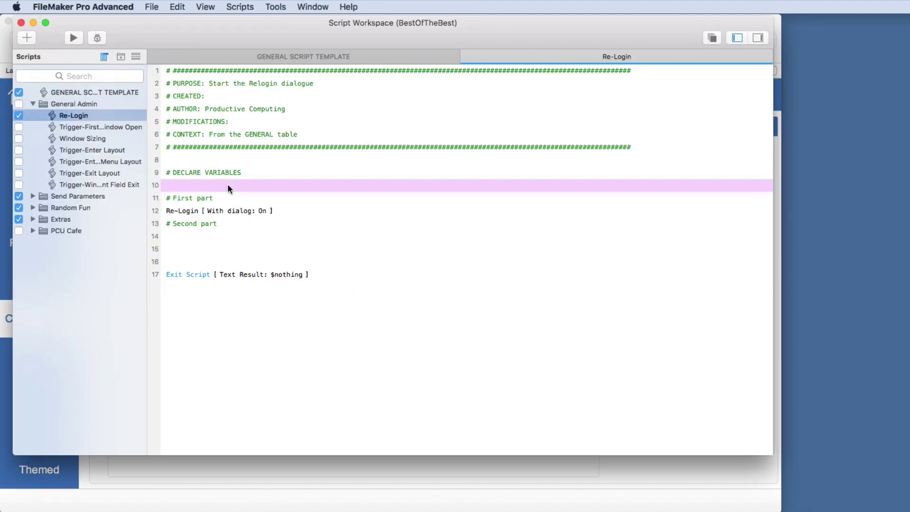
text(menu)
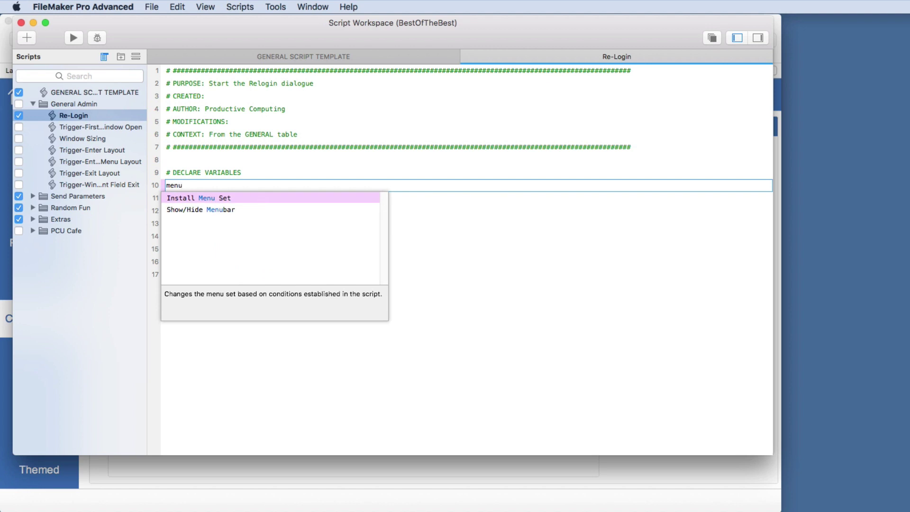
key(Down)
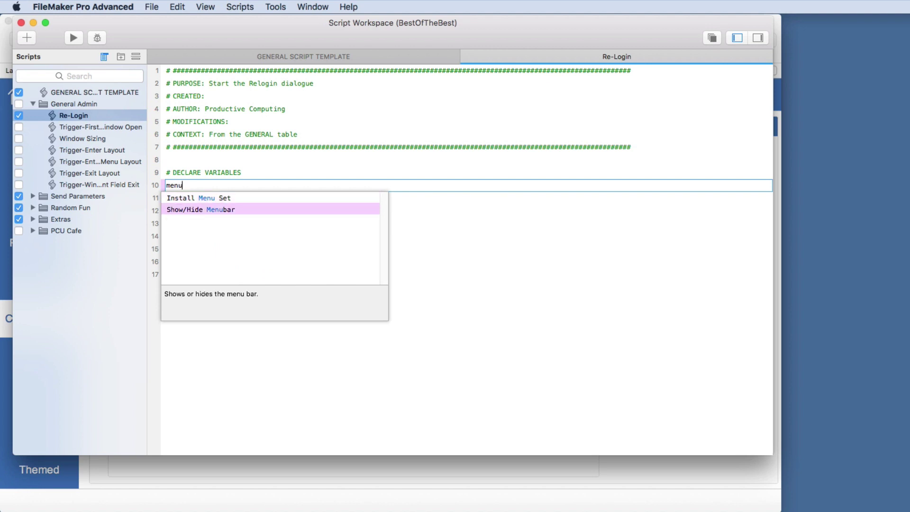
key(Up)
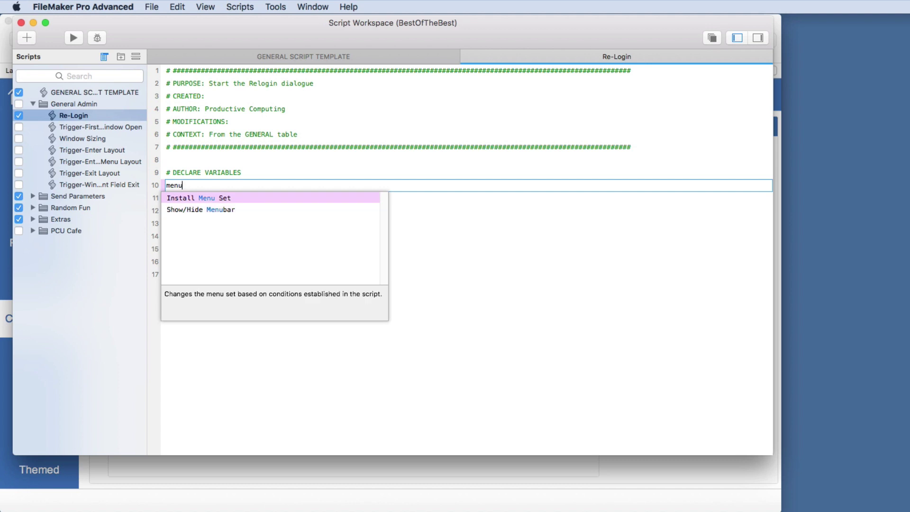
key(Return)
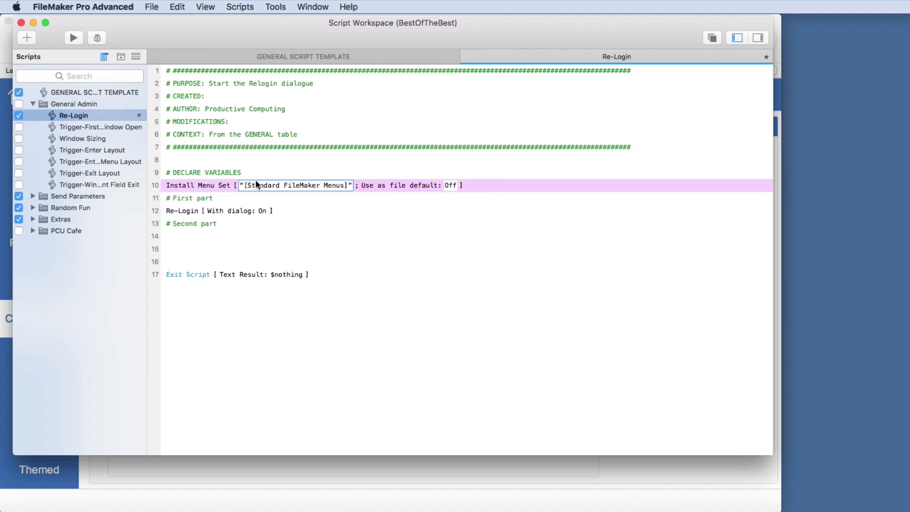
click(255, 183)
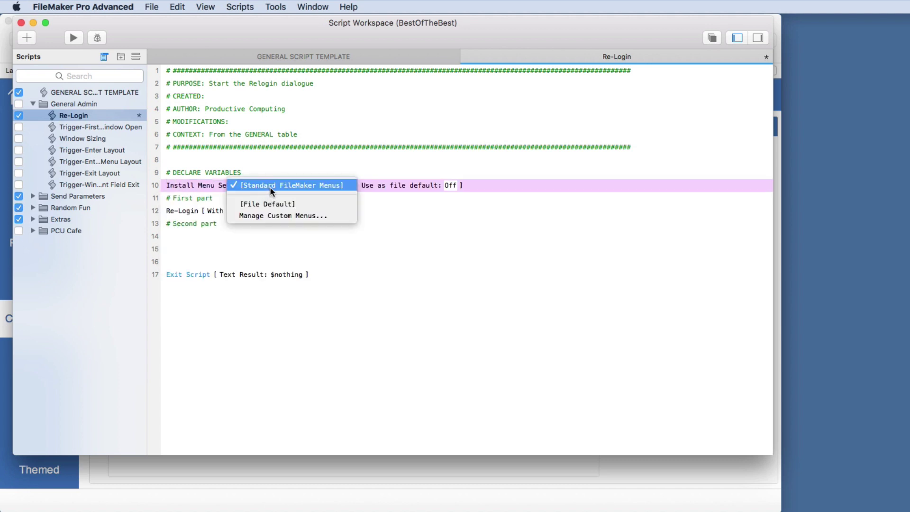
click(290, 216)
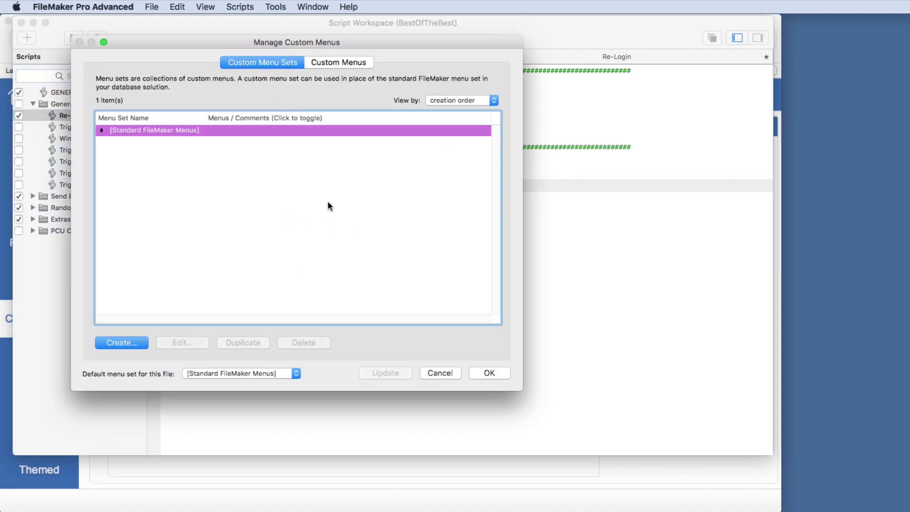
click(441, 374)
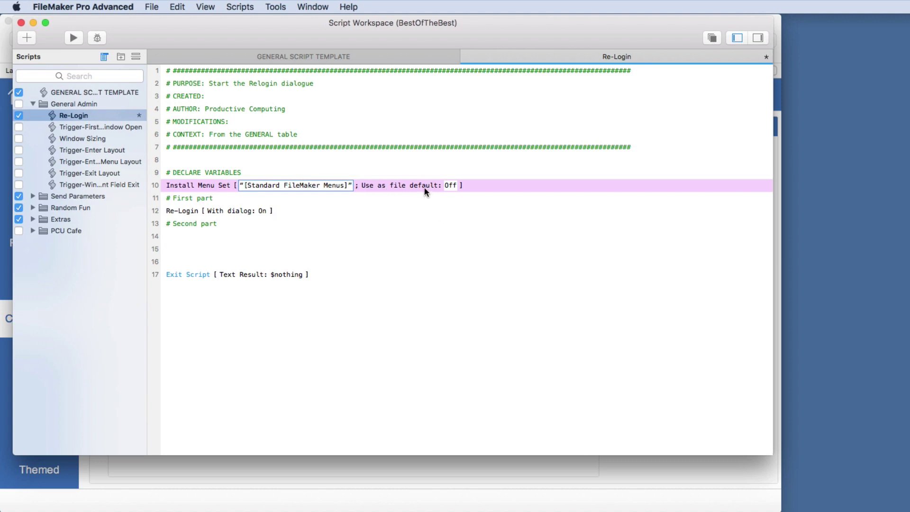
Remove the step again and close the Script Workspace, reverting all changes
key(BackSpace)
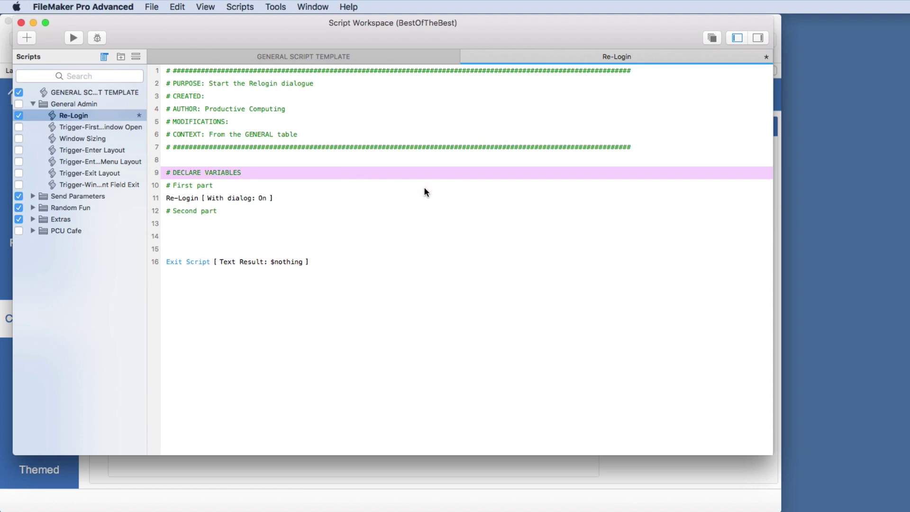
key(Return)
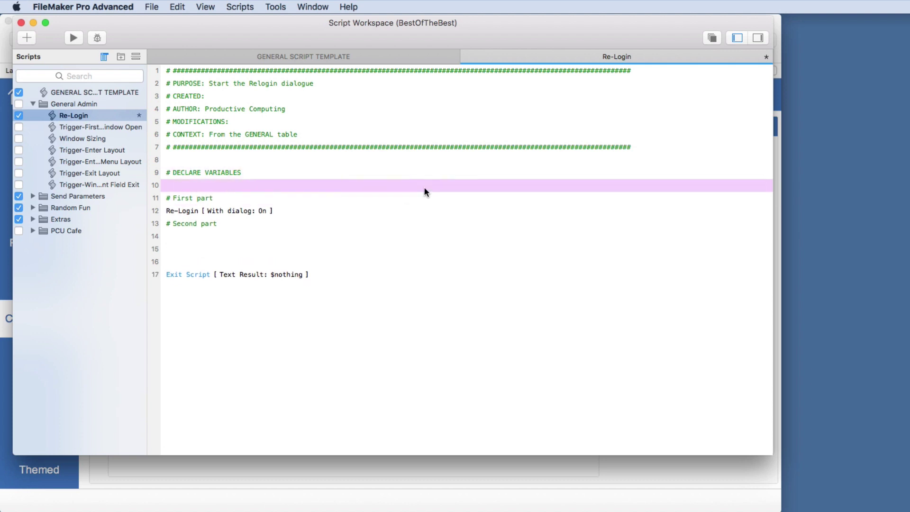
click(21, 22)
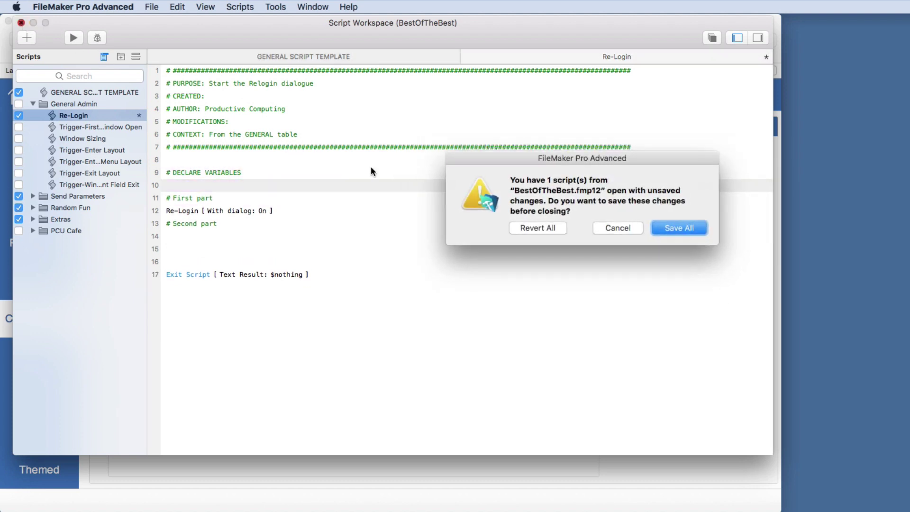
click(545, 227)
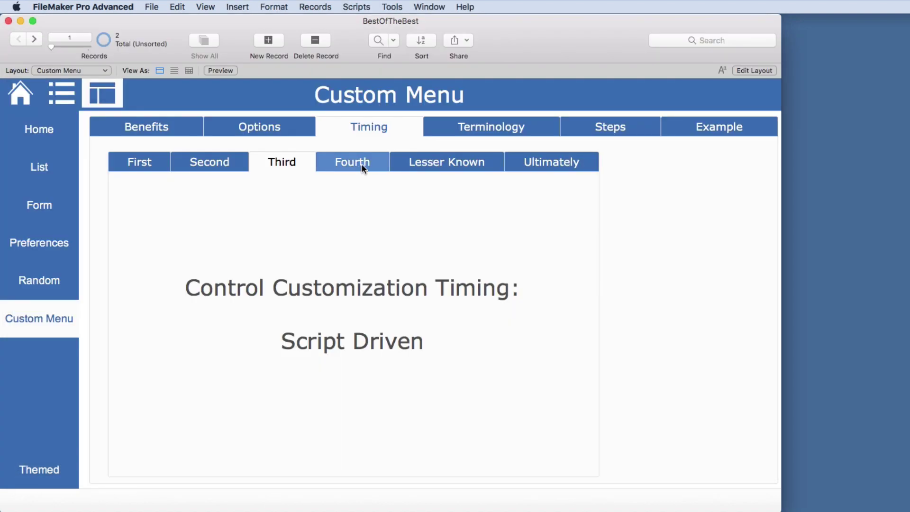
Show the Privilege Set and Lesser Known timing topics, then open the file's security settings
click(362, 164)
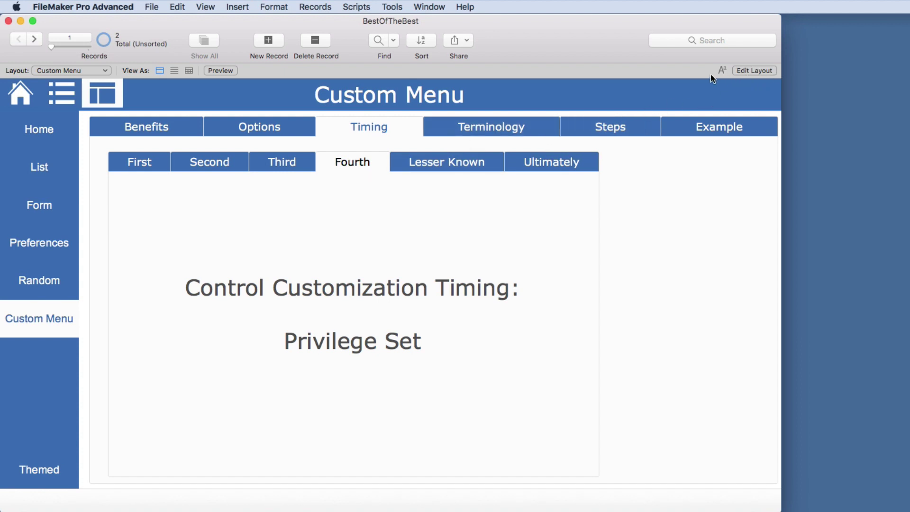
click(207, 8)
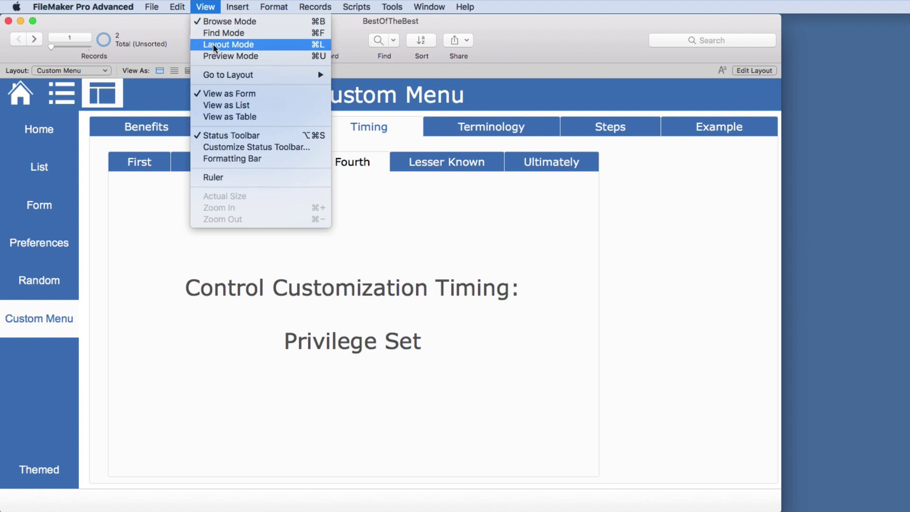
click(206, 7)
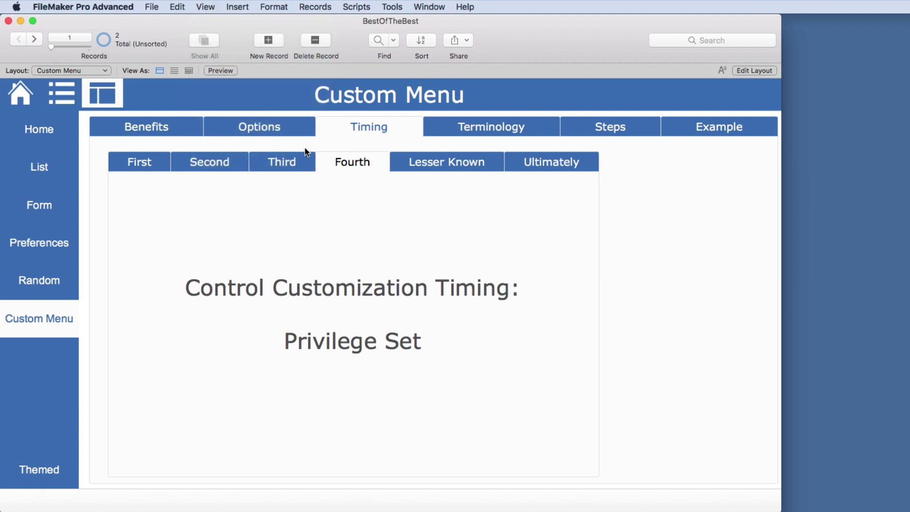
click(435, 164)
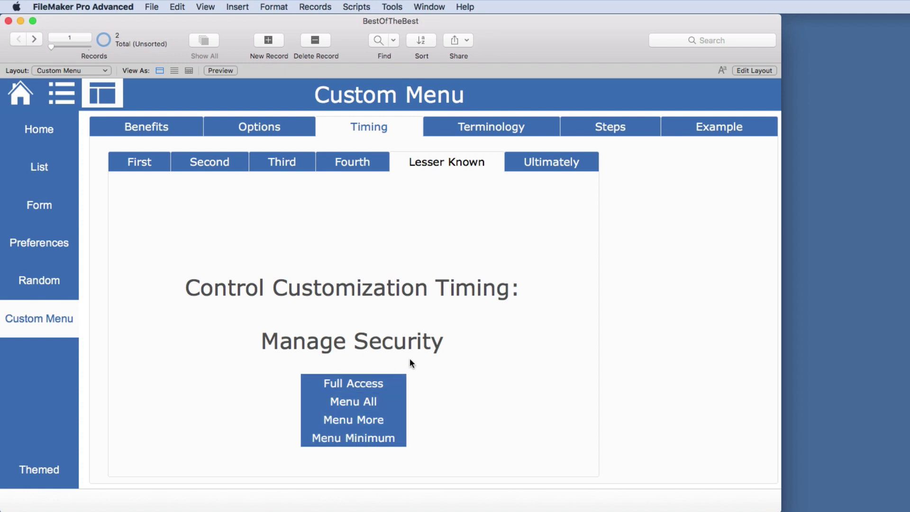
key(super+alt+s)
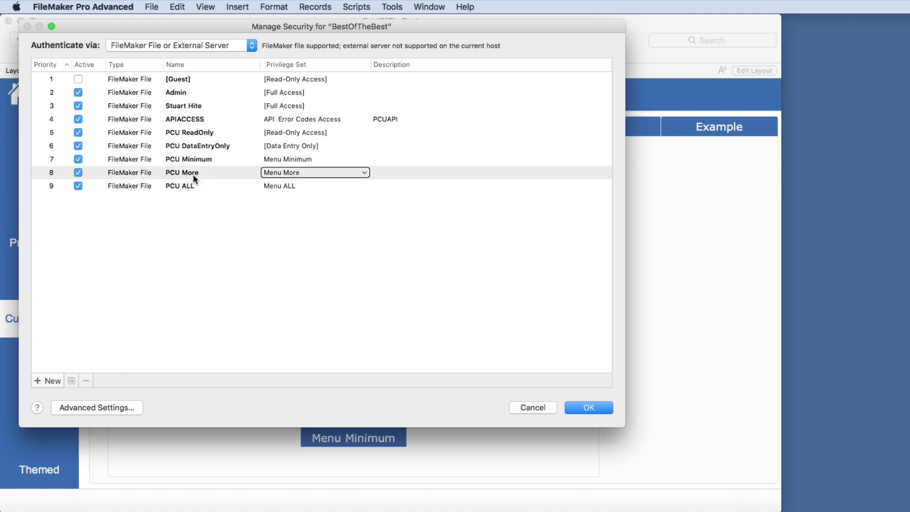
click(193, 103)
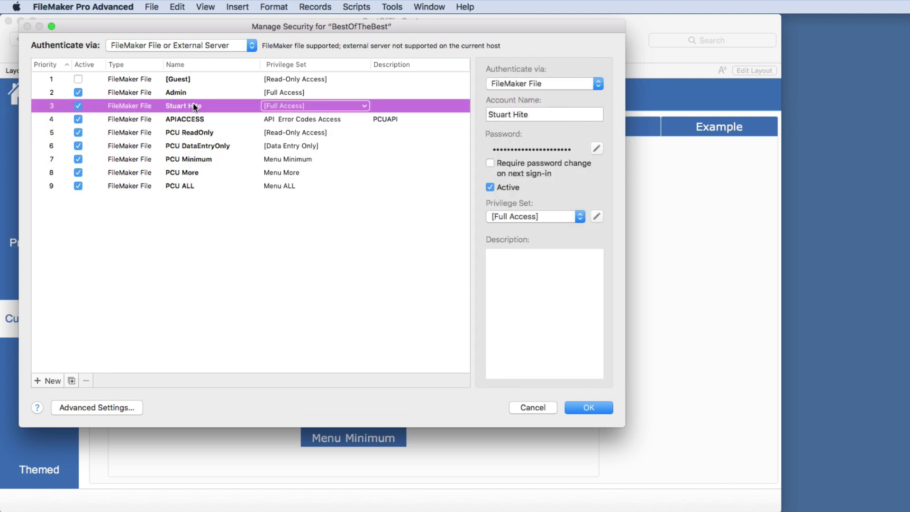
click(596, 217)
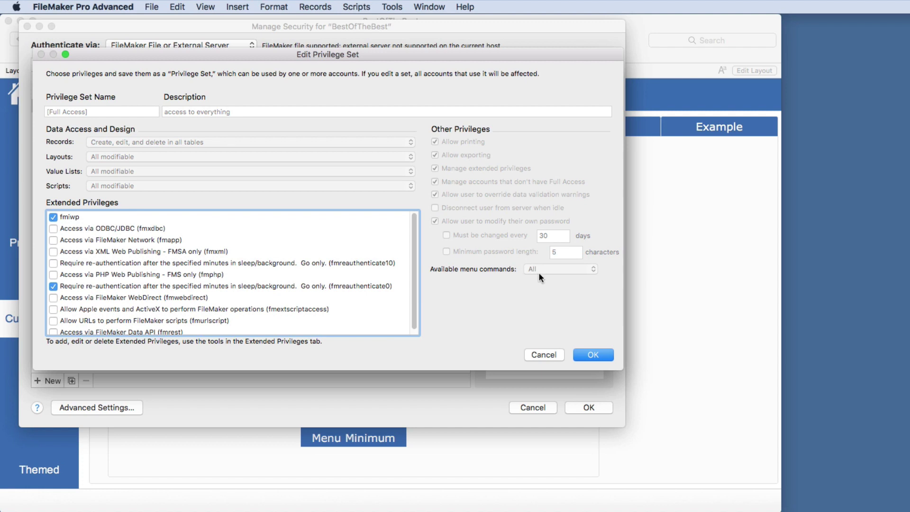
click(541, 354)
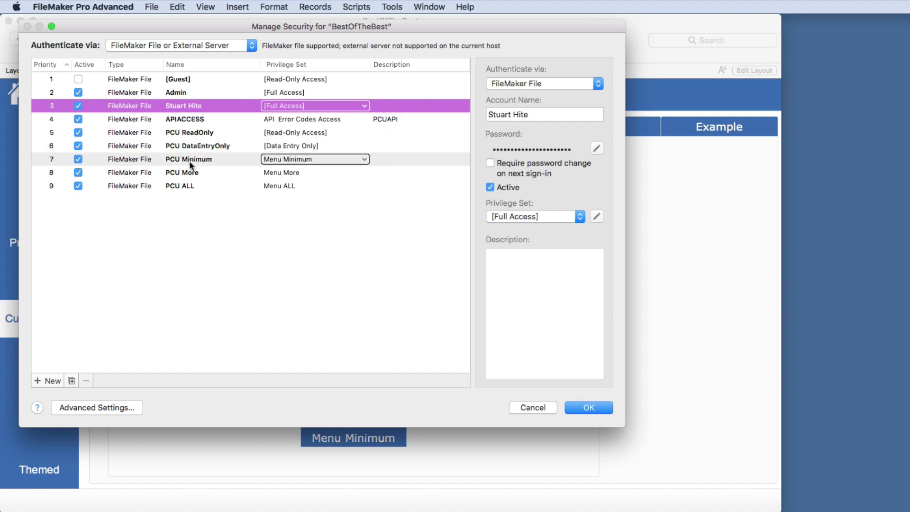
click(188, 184)
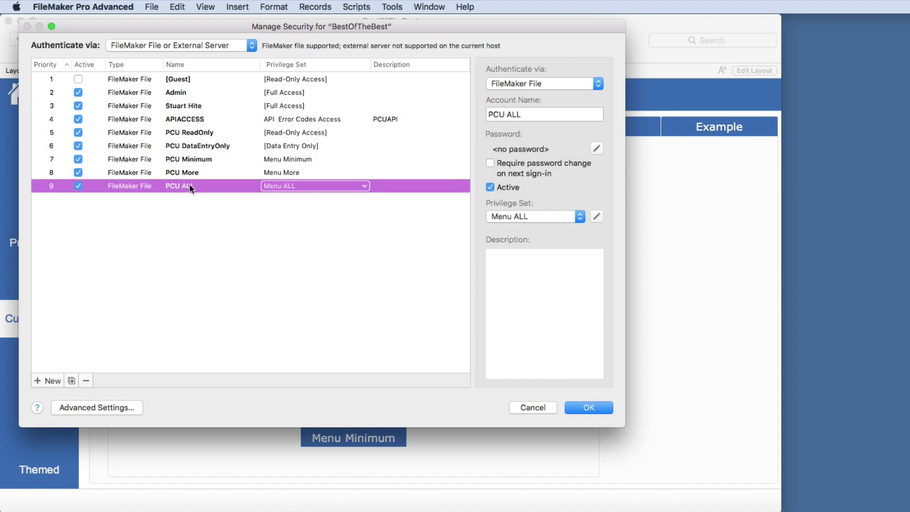
click(598, 219)
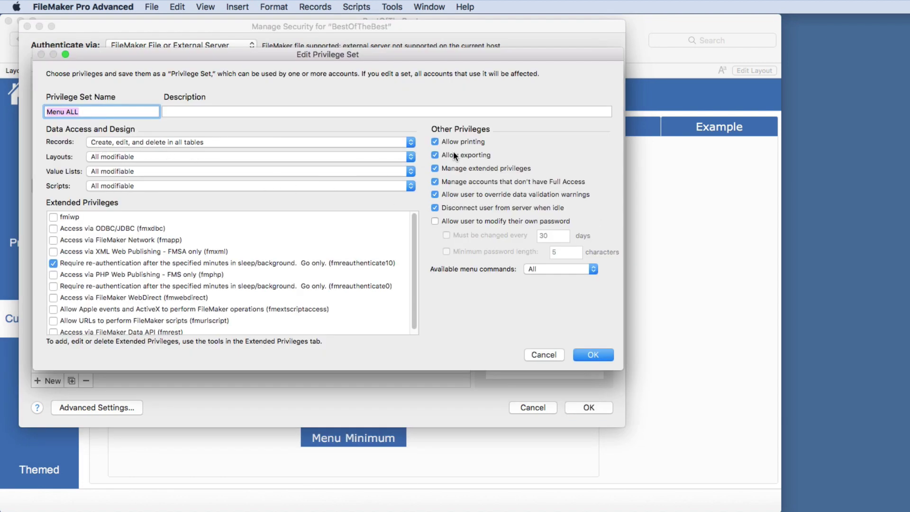
click(534, 269)
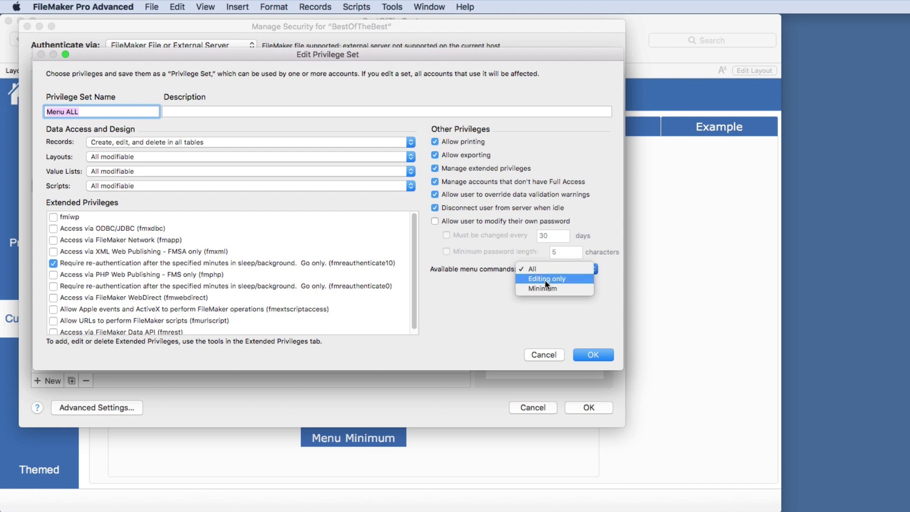
click(550, 323)
click(553, 353)
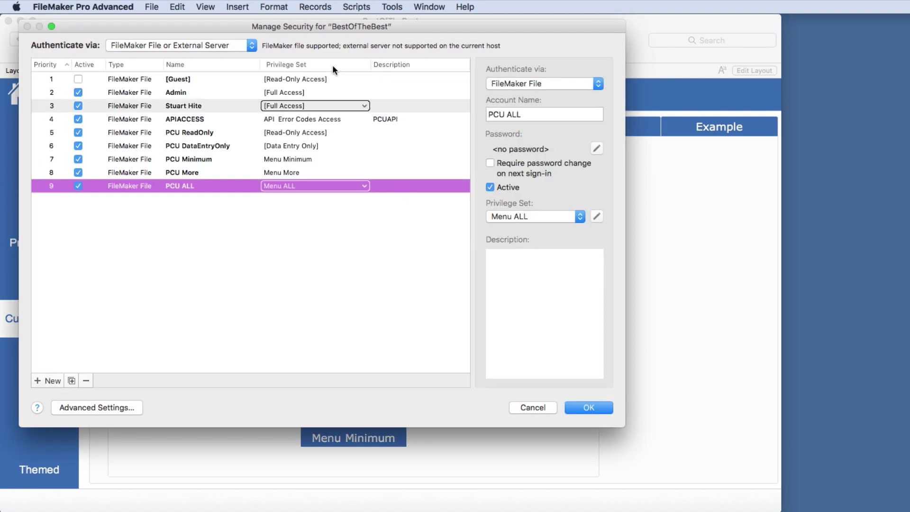
Glance at the Records and Format menus, then cancel Manage Security, discarding all changes
click(313, 8)
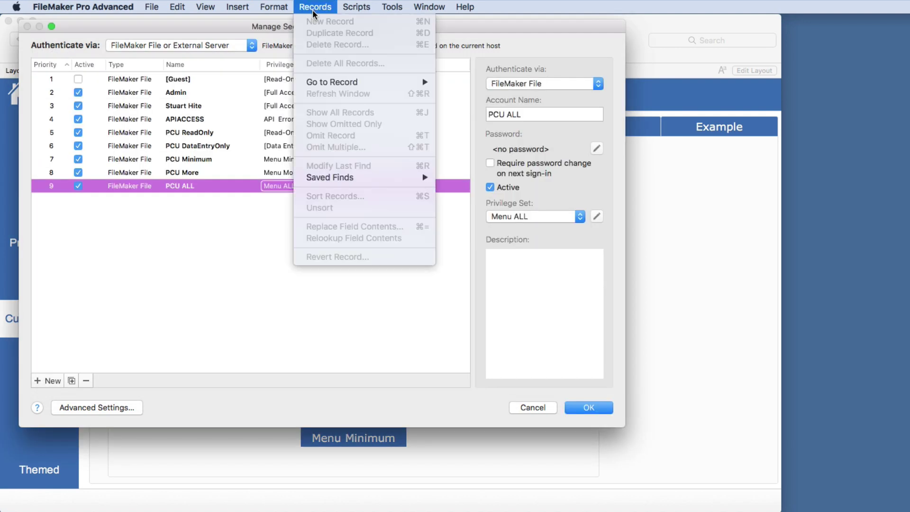
click(313, 9)
click(274, 7)
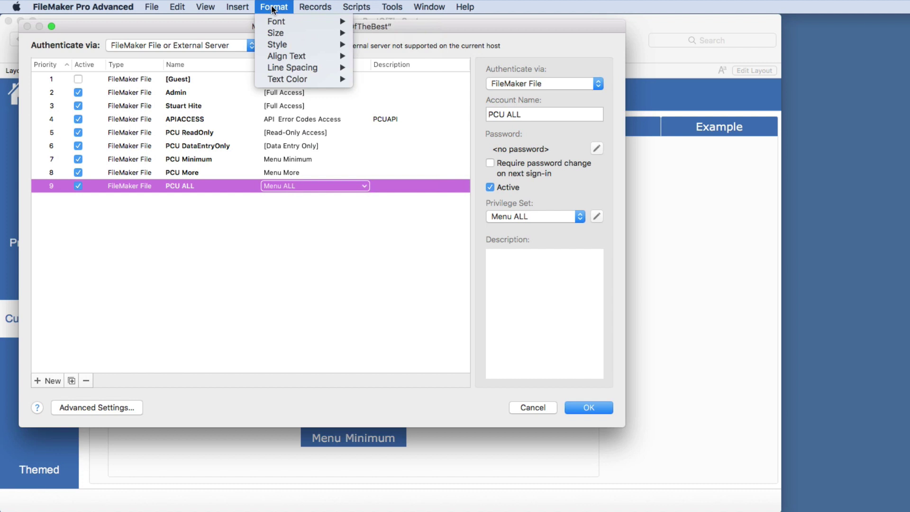
click(274, 7)
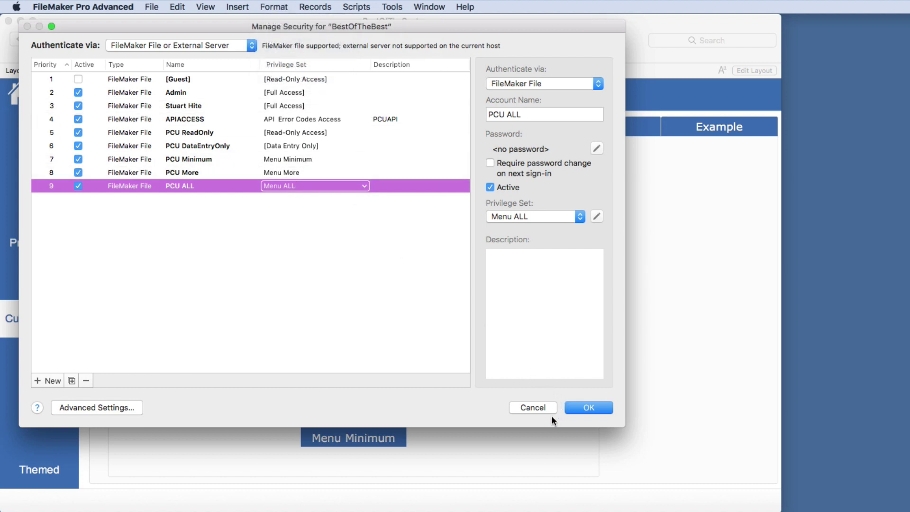
click(541, 407)
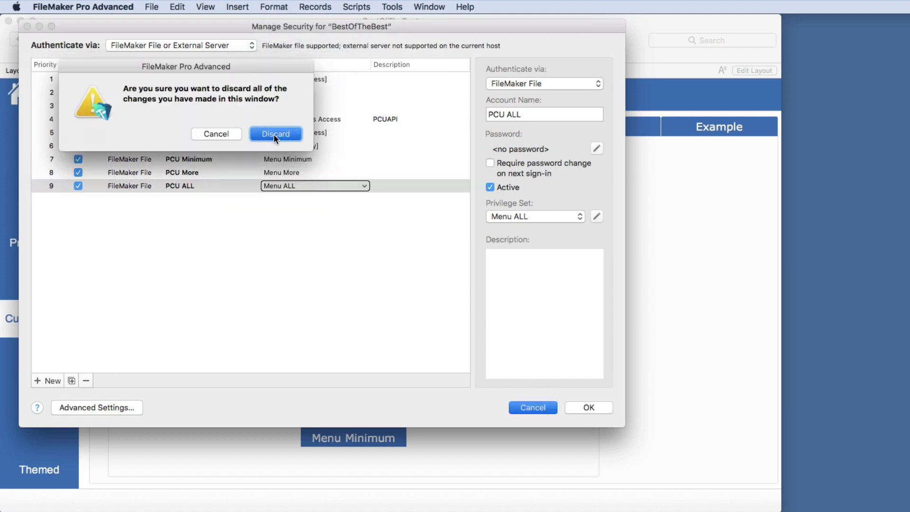
click(274, 134)
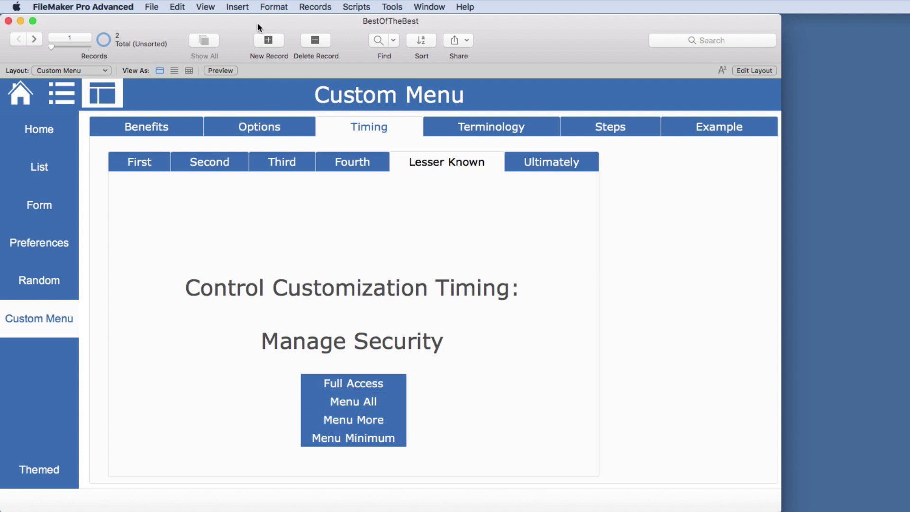
Browse the Records and other menus without choosing a command
click(310, 7)
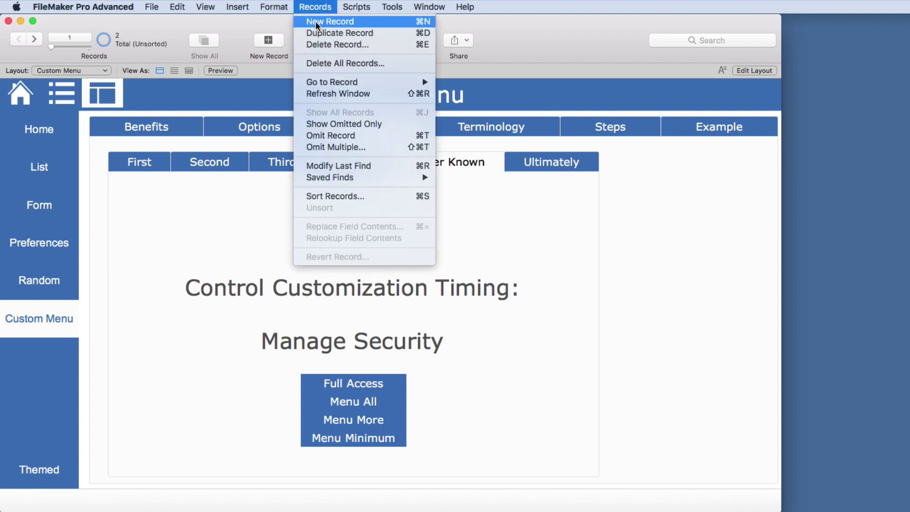
mouse_move(162, 104)
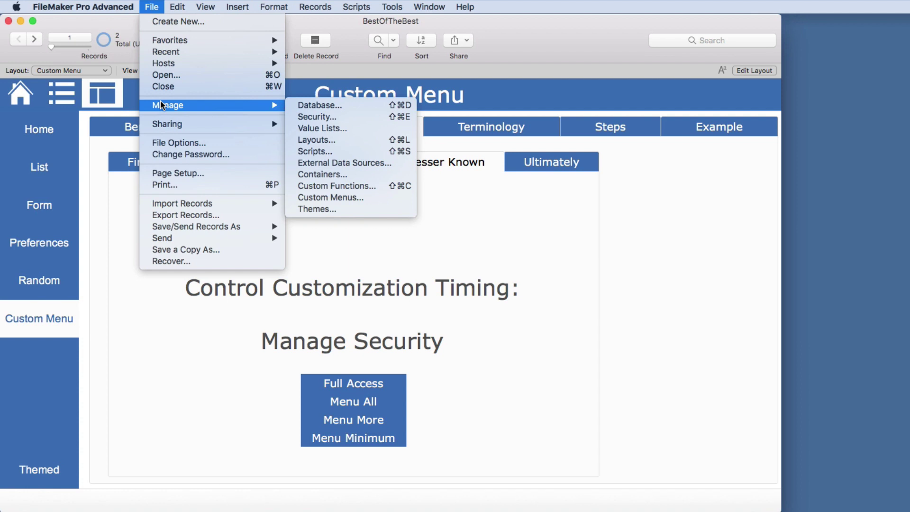
mouse_move(199, 7)
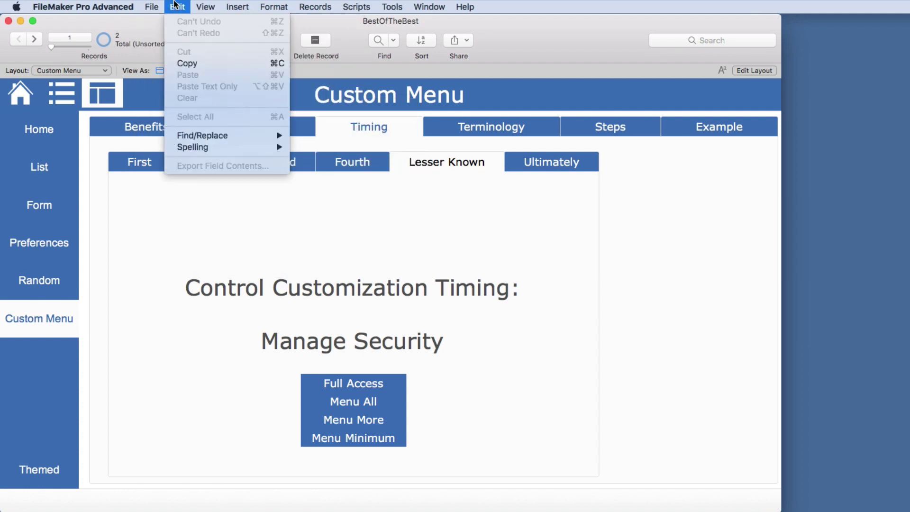
mouse_move(311, 5)
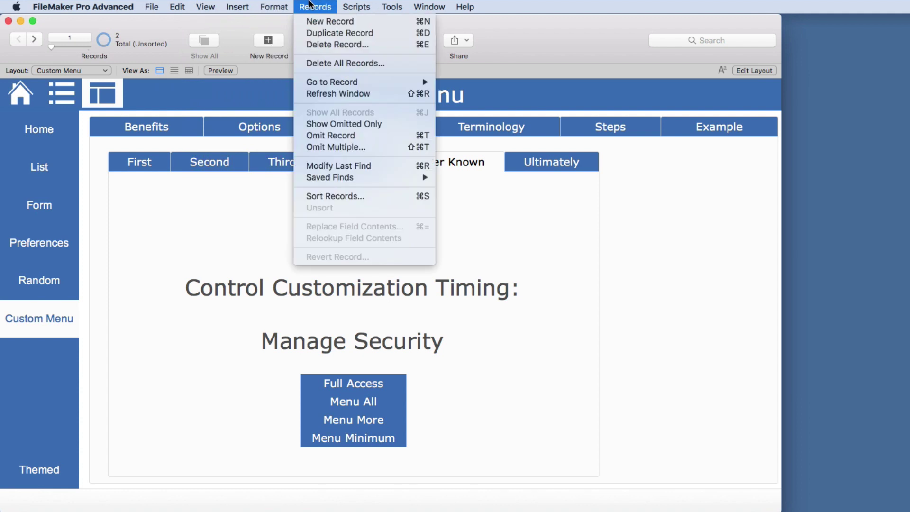
click(258, 201)
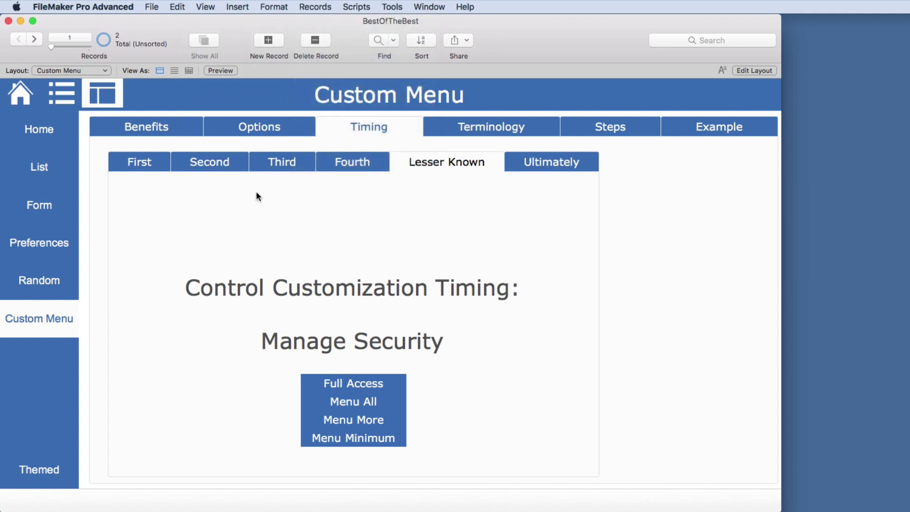
Apply the restricted Menu More menu set and check which menu commands remain
click(344, 420)
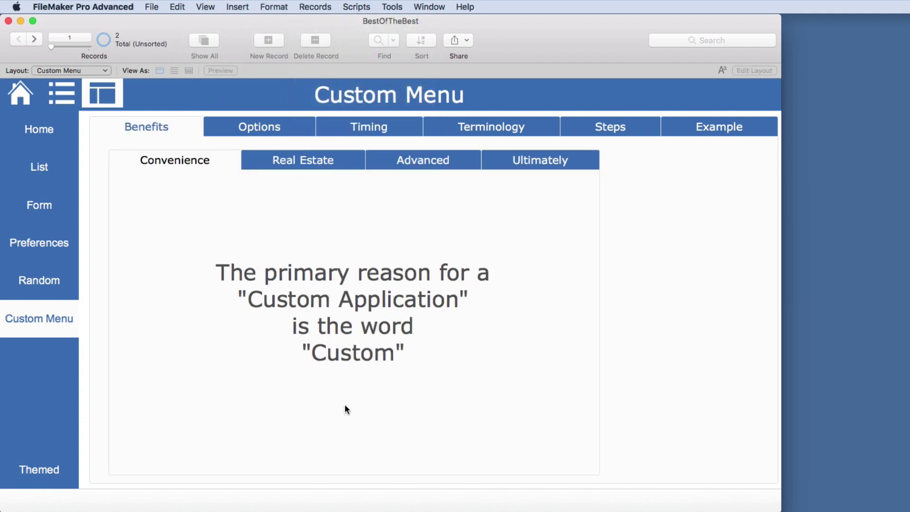
click(315, 7)
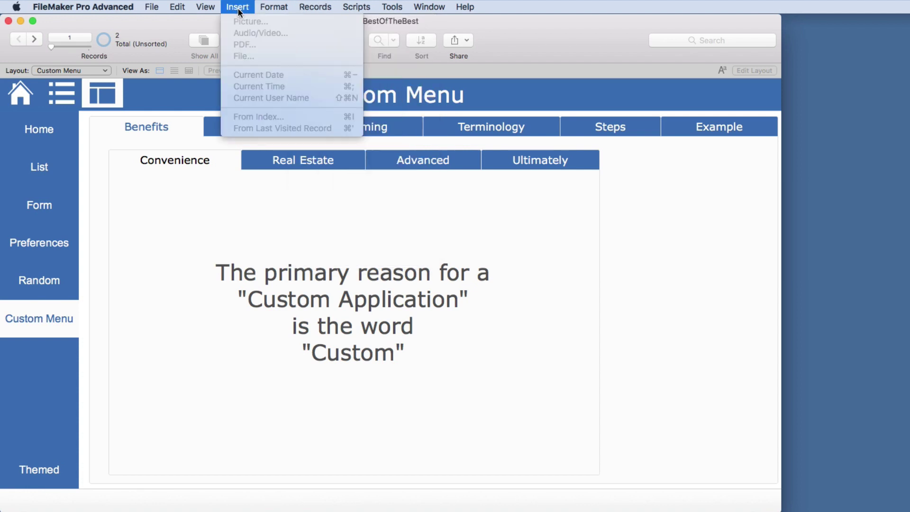
mouse_move(268, 8)
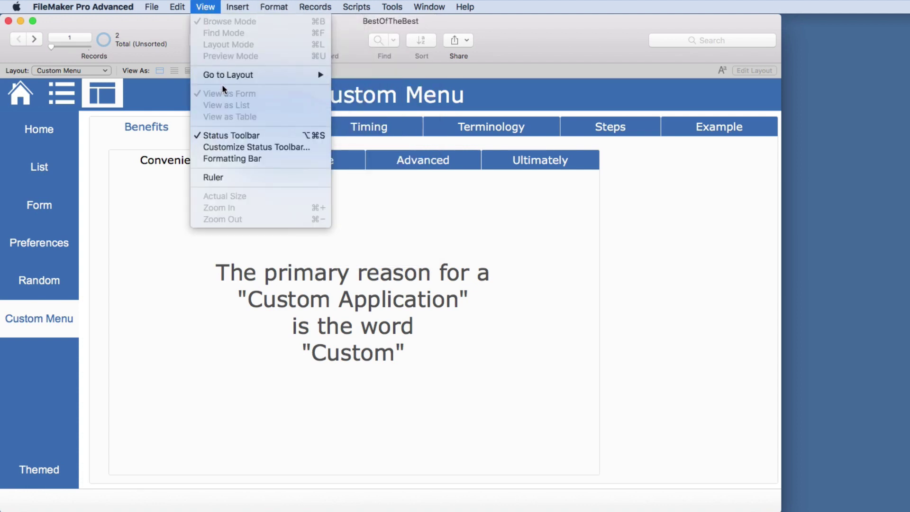
mouse_move(151, 7)
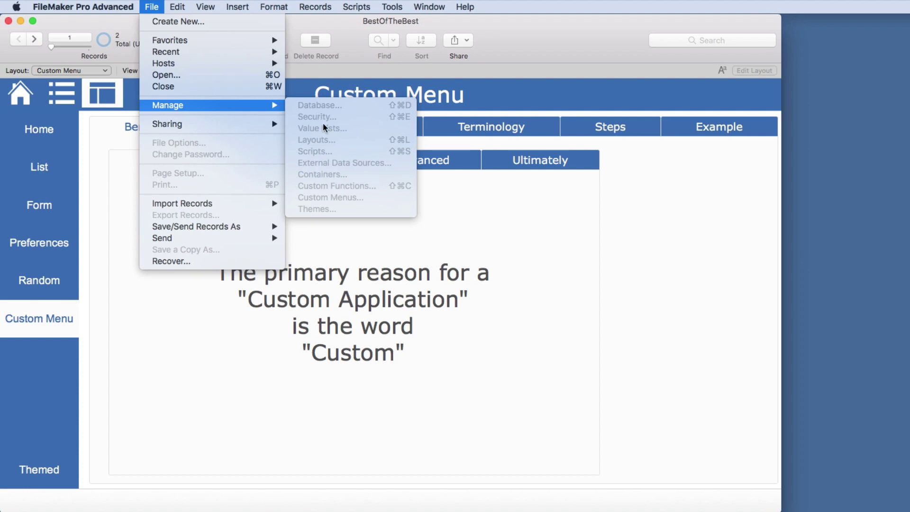
Apply the Menu Minimum menu set from the Lesser Known note and review the remaining Records and View commands
click(445, 190)
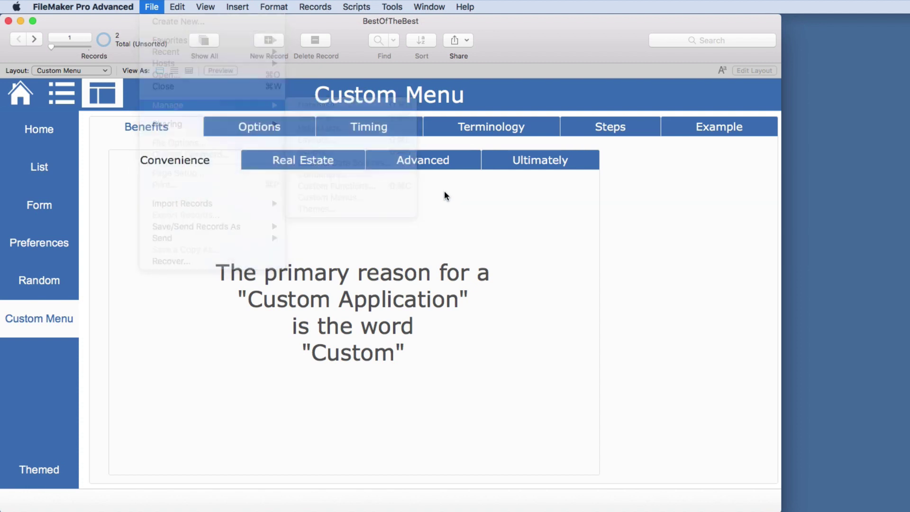
click(379, 126)
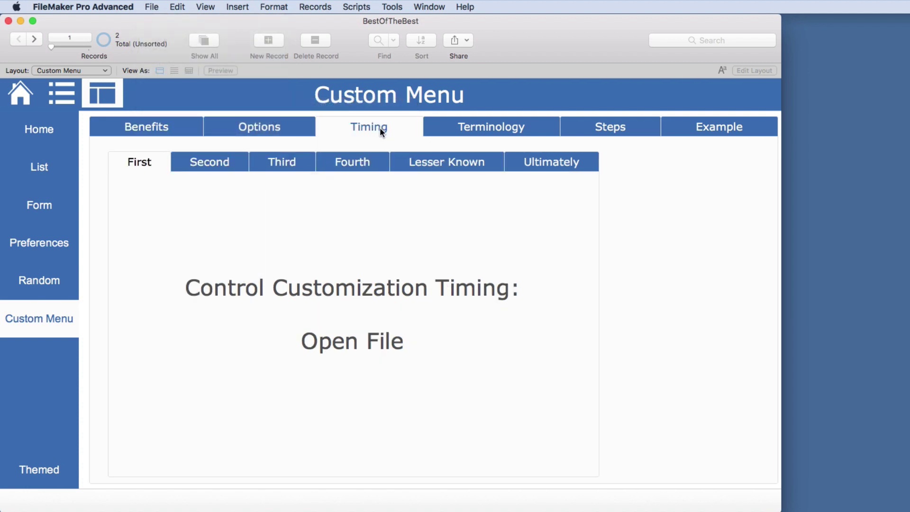
click(464, 158)
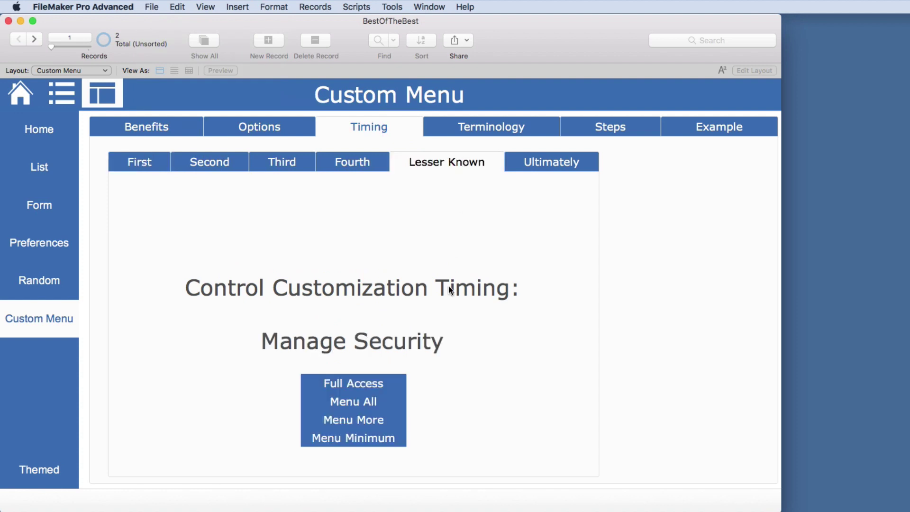
click(389, 437)
click(315, 7)
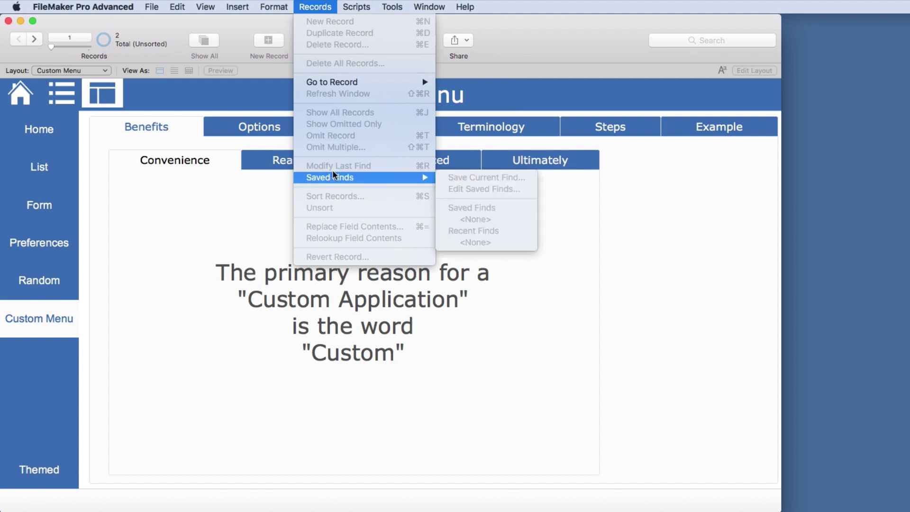
click(205, 7)
click(205, 7)
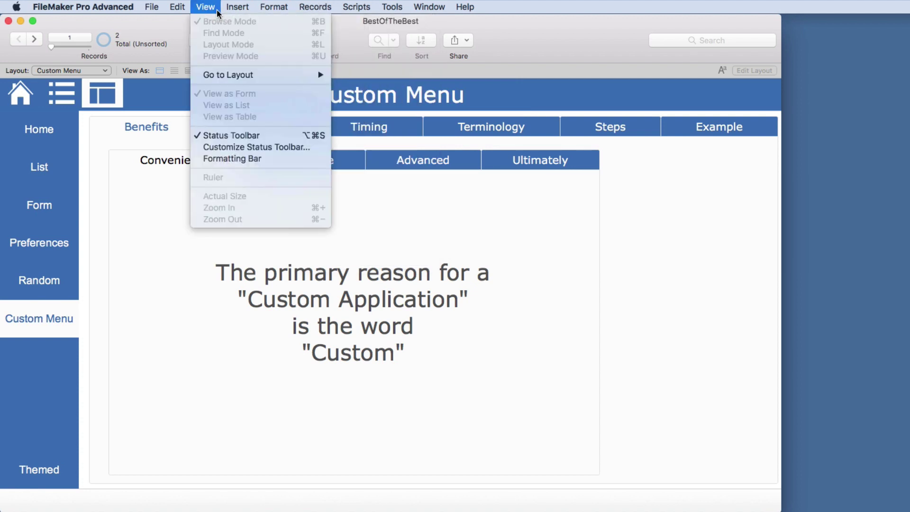
mouse_move(152, 7)
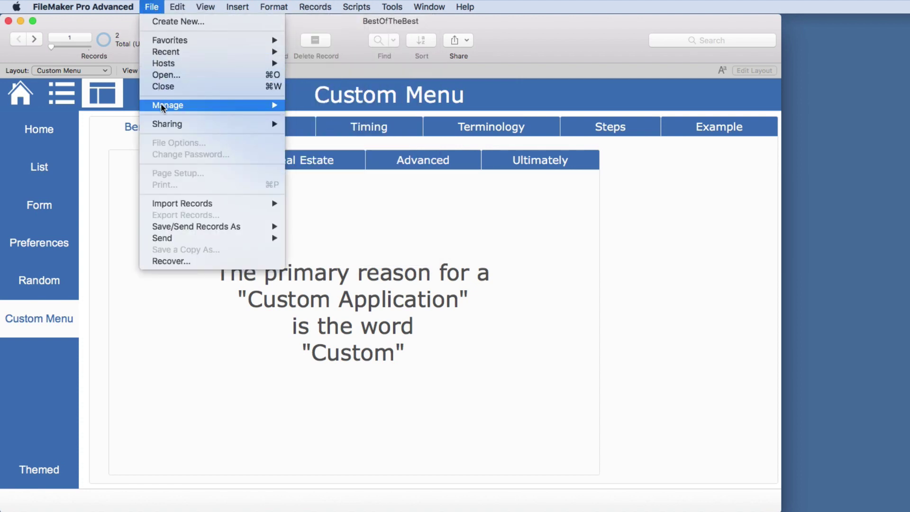
mouse_move(242, 102)
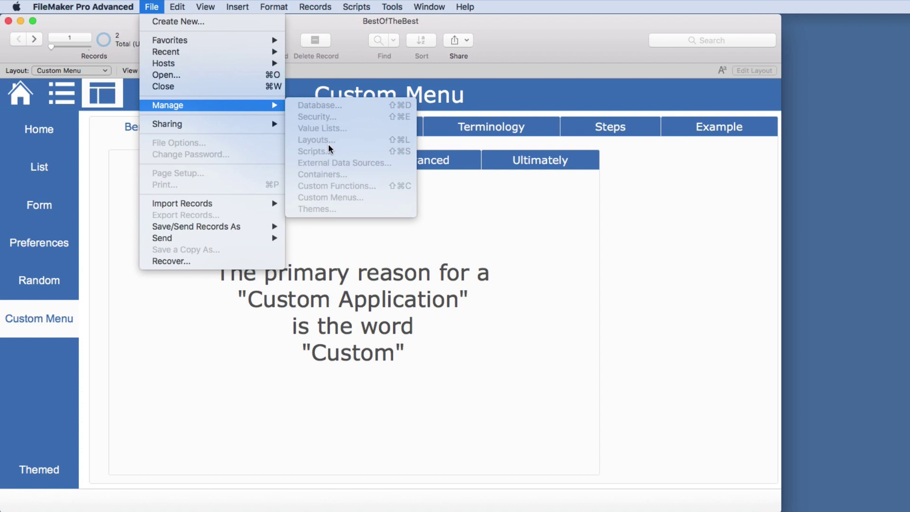
click(468, 169)
click(403, 134)
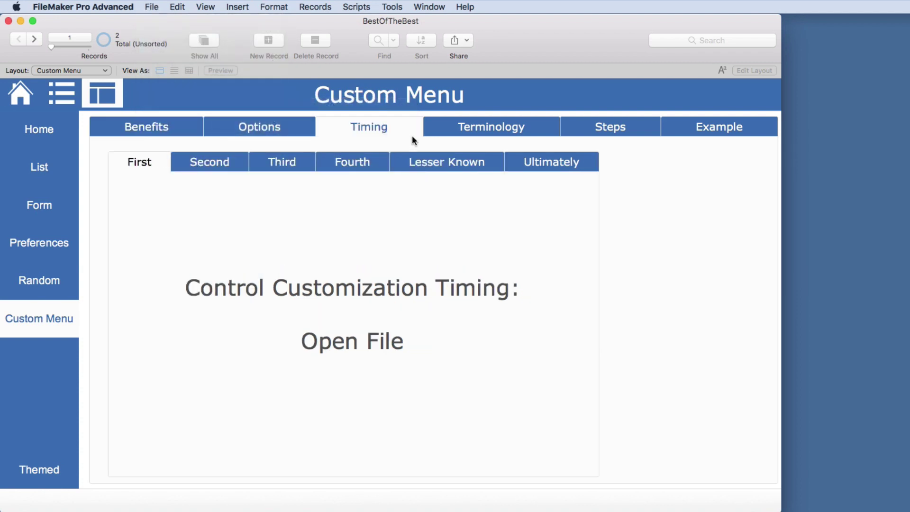
Step through the Lesser Known and Ultimately notes, then open the Terminology table
click(446, 163)
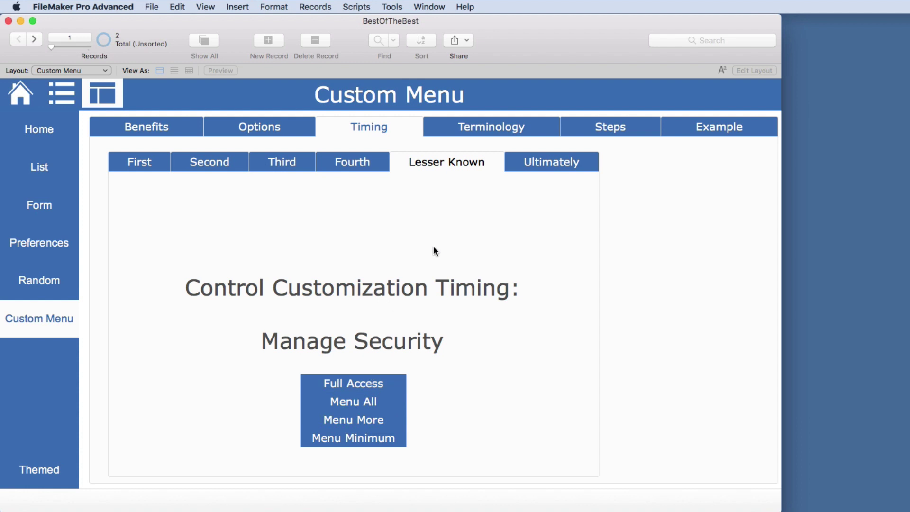
click(539, 164)
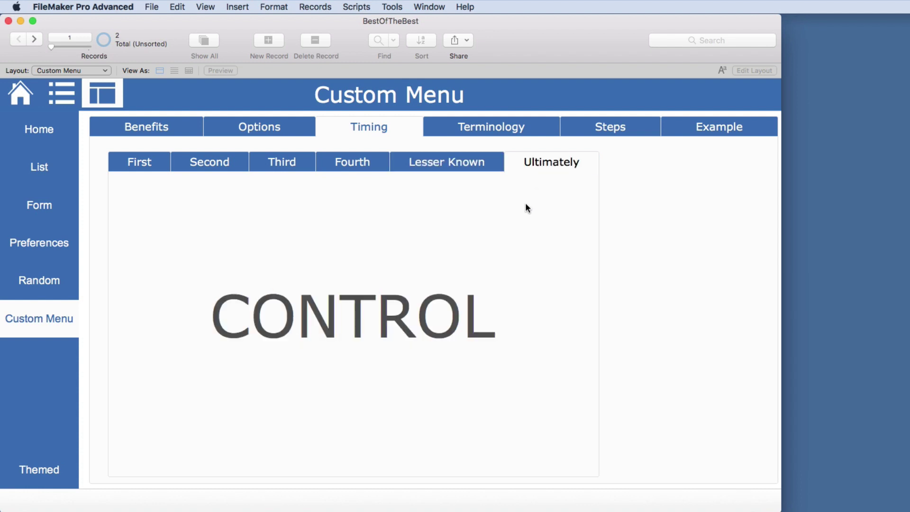
click(501, 128)
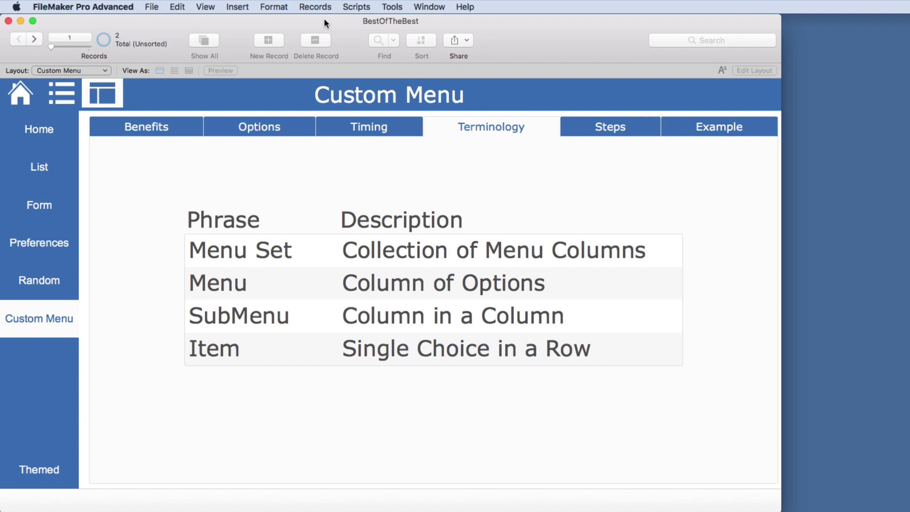
Browse the File, View and Format menus to see which items are restricted
click(153, 7)
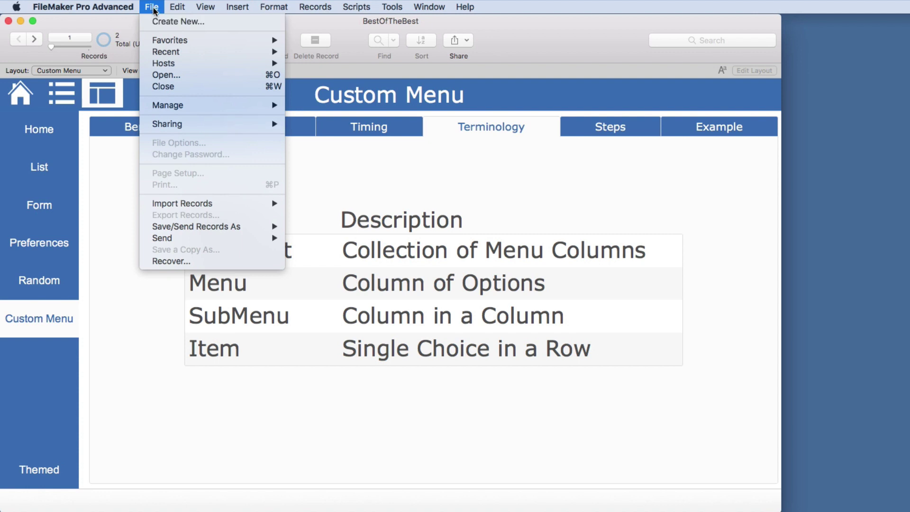
mouse_move(175, 9)
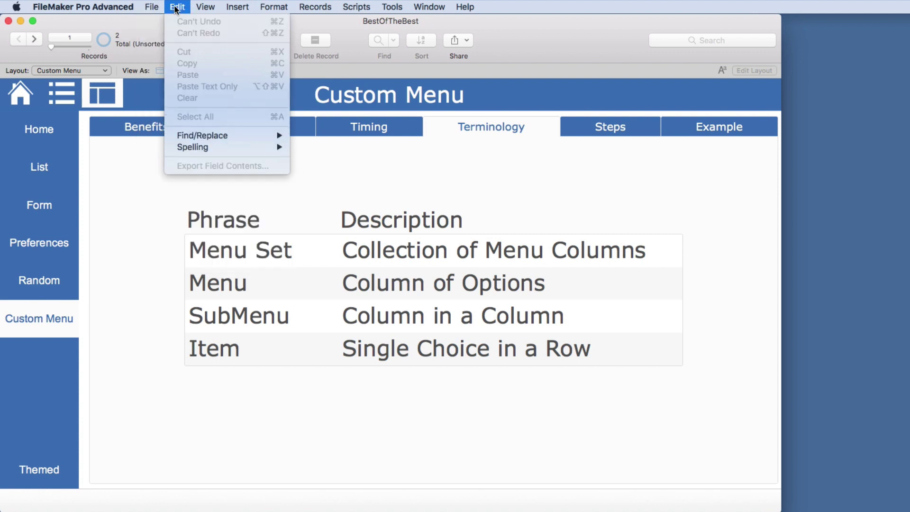
click(203, 8)
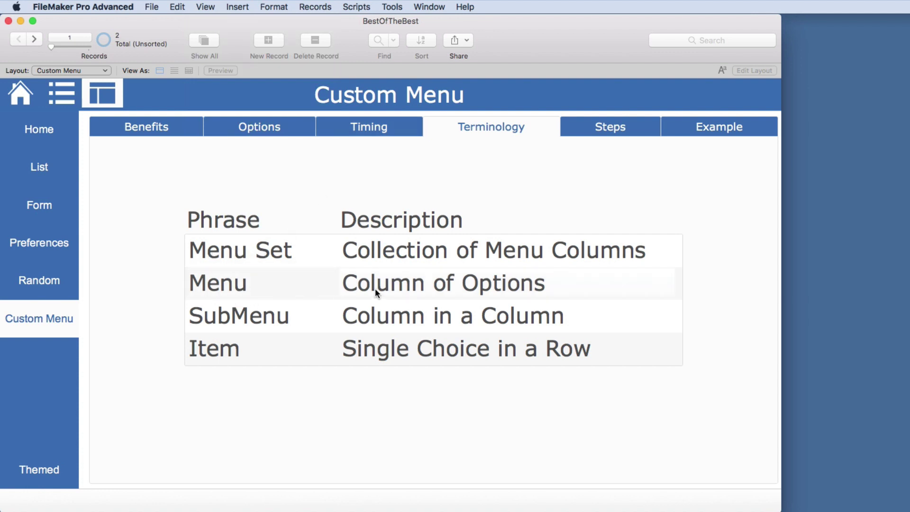
click(152, 7)
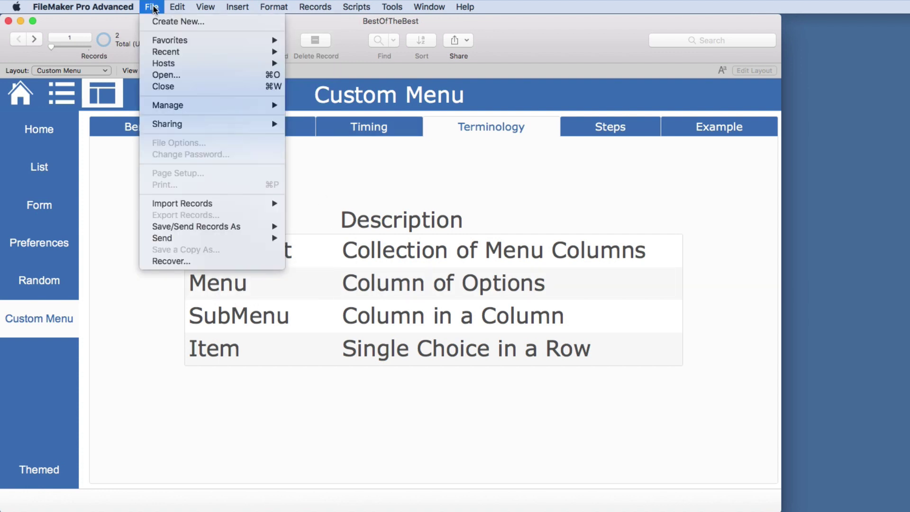
mouse_move(176, 8)
mouse_move(204, 9)
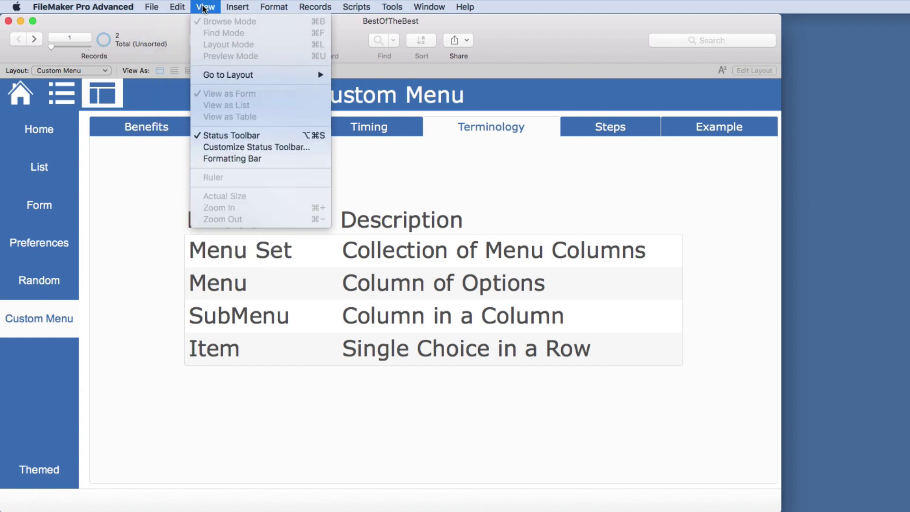
click(300, 8)
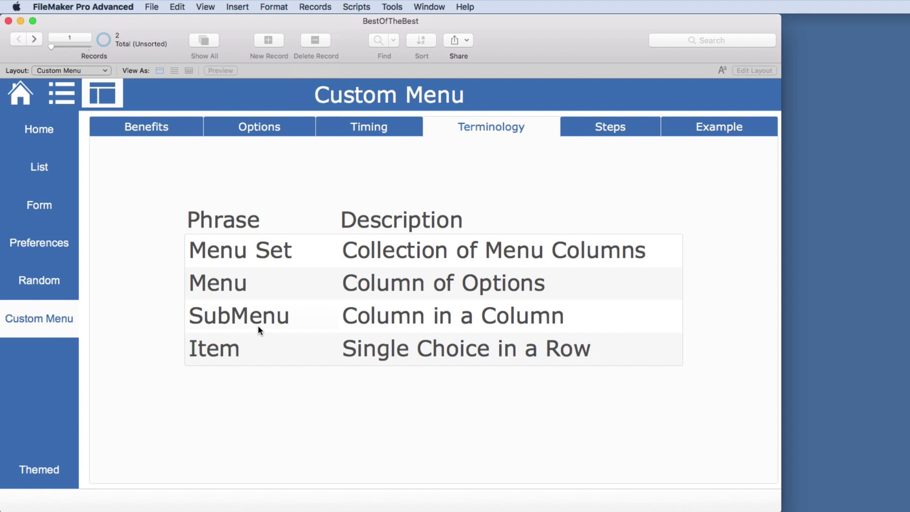
click(156, 7)
mouse_move(171, 104)
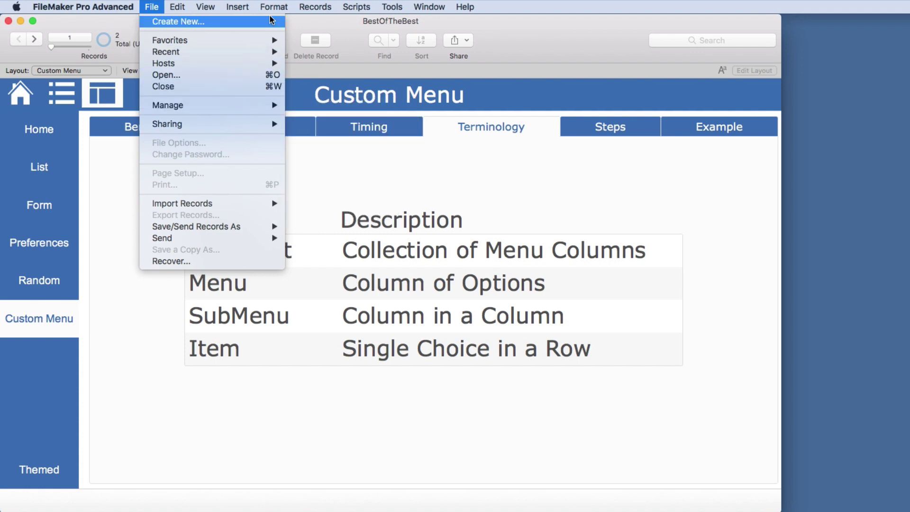
mouse_move(263, 8)
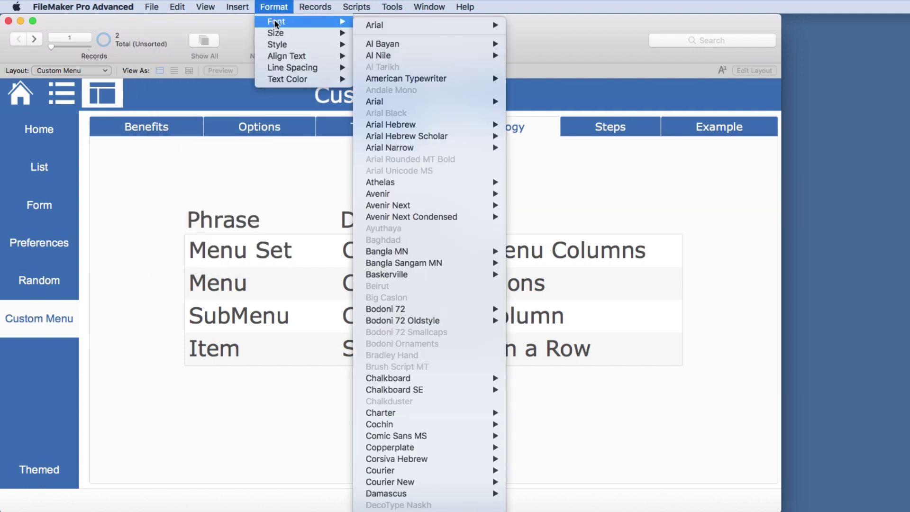
mouse_move(401, 27)
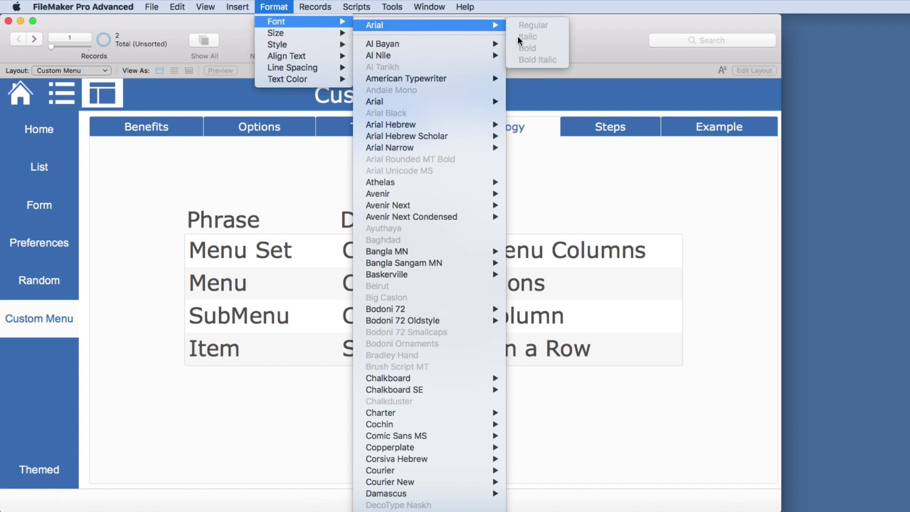
mouse_move(431, 41)
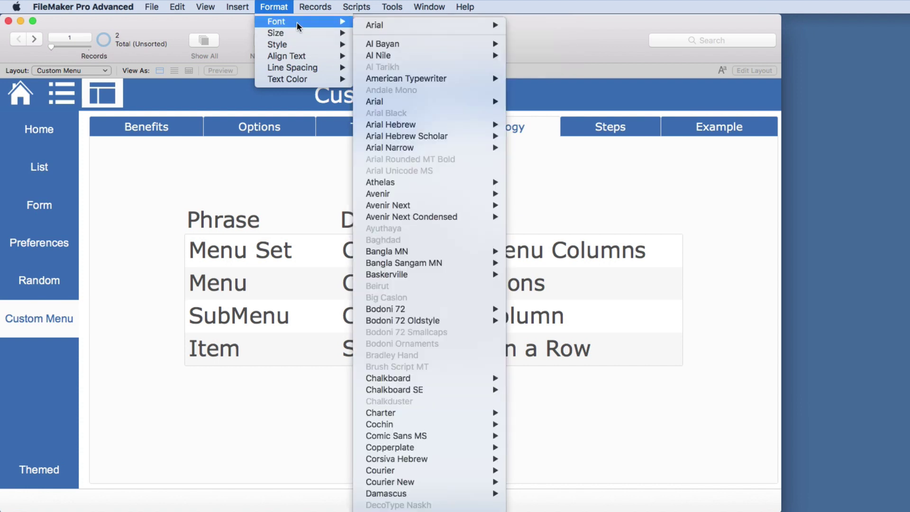
click(275, 6)
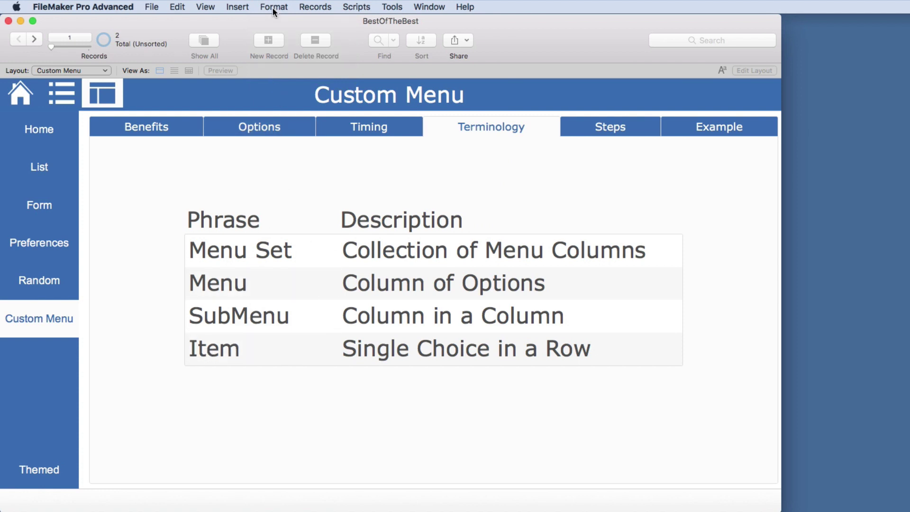
Review the File menu once more, then switch to the Steps section
click(155, 7)
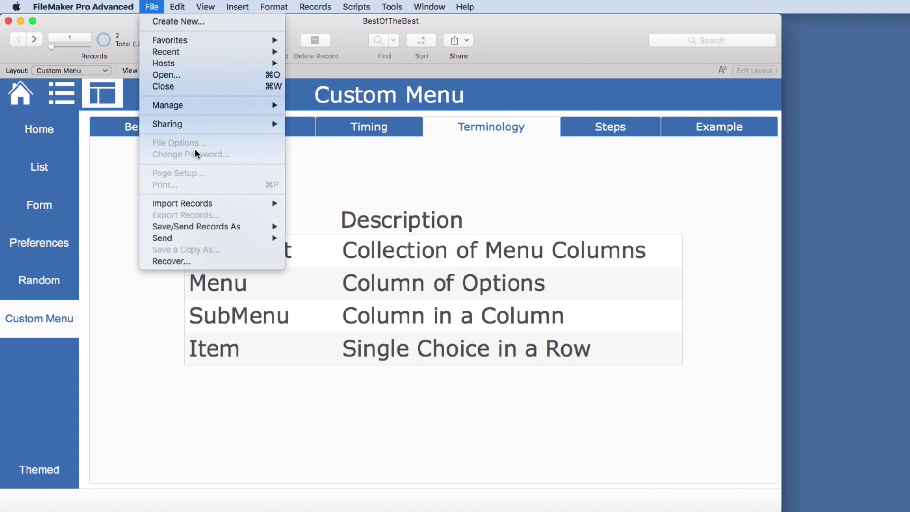
mouse_move(203, 129)
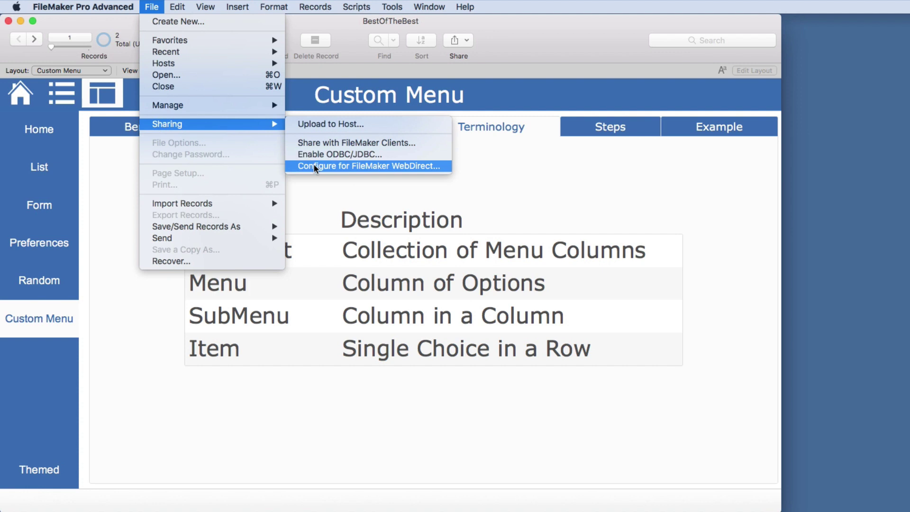
click(373, 250)
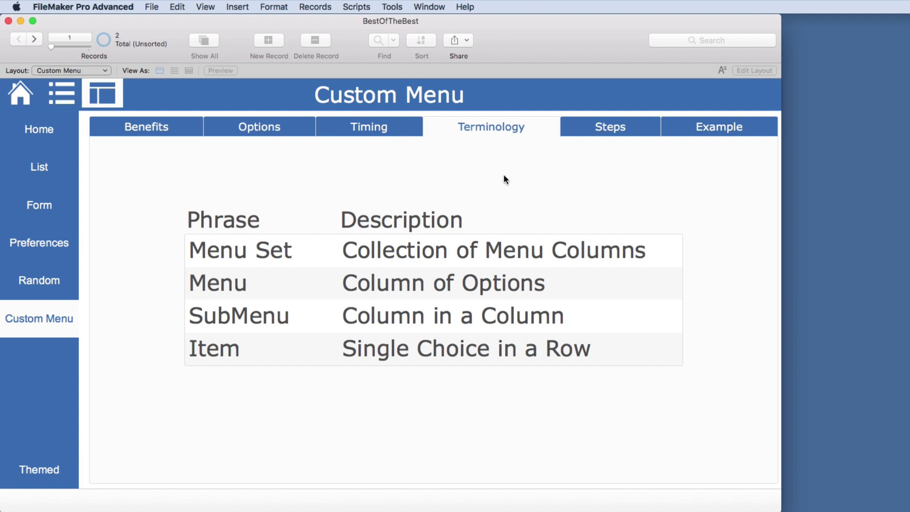
click(600, 132)
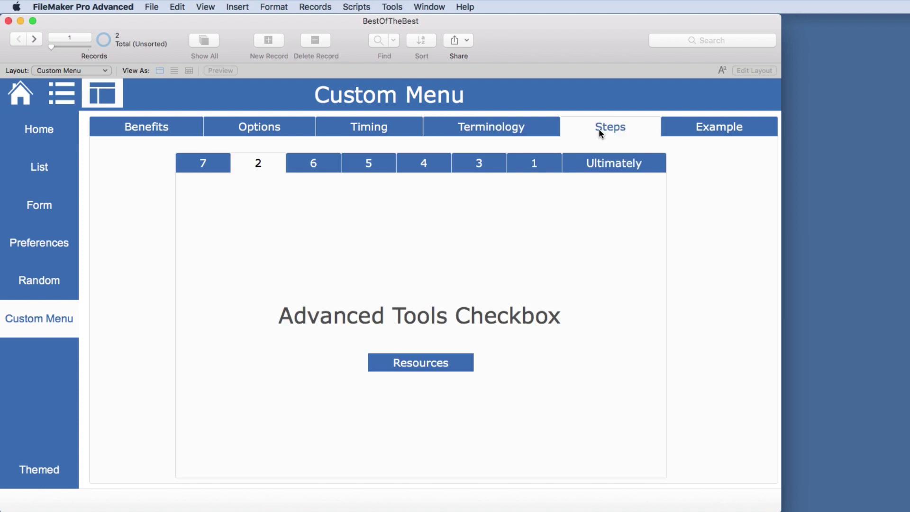
Check the File menu from step 7, then log back in with Full Access from the Lesser Known note
click(214, 164)
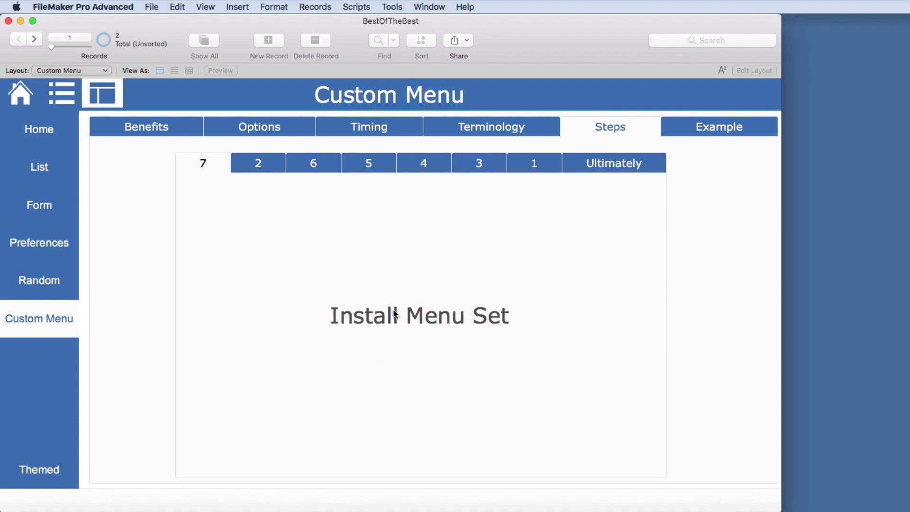
click(154, 8)
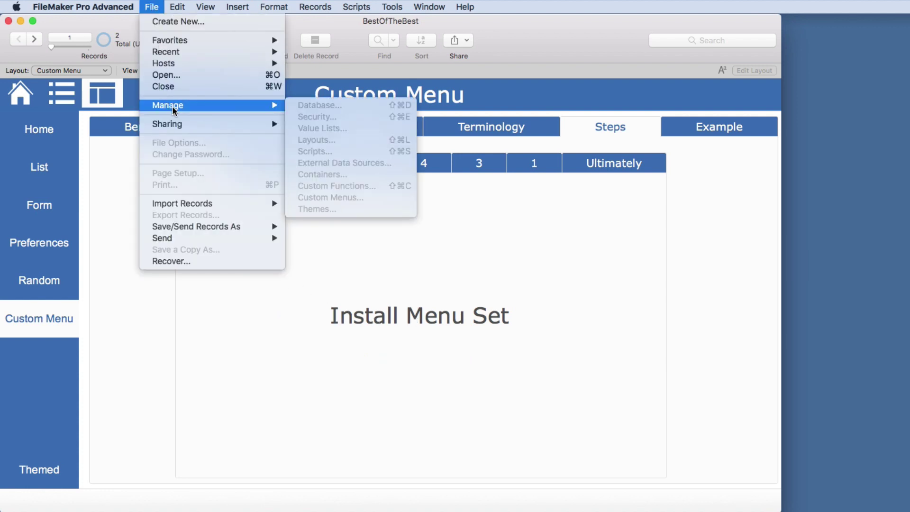
click(476, 124)
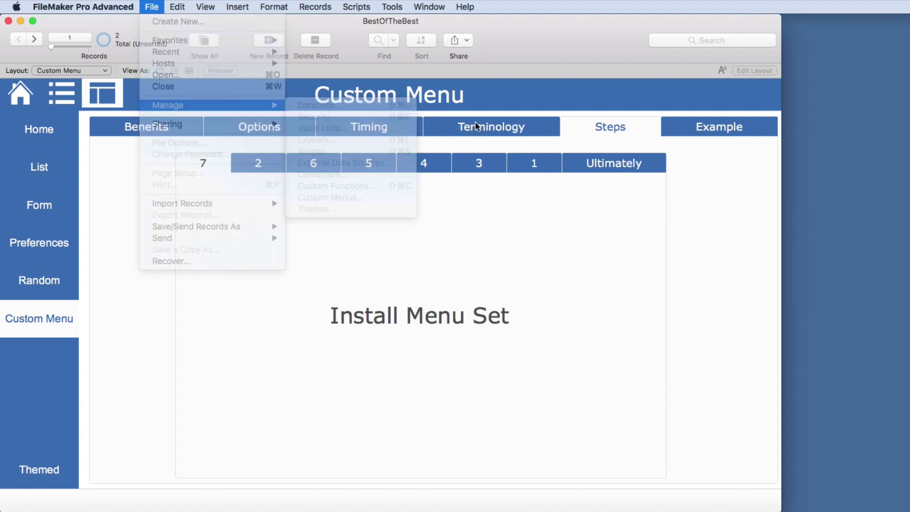
click(365, 126)
click(414, 160)
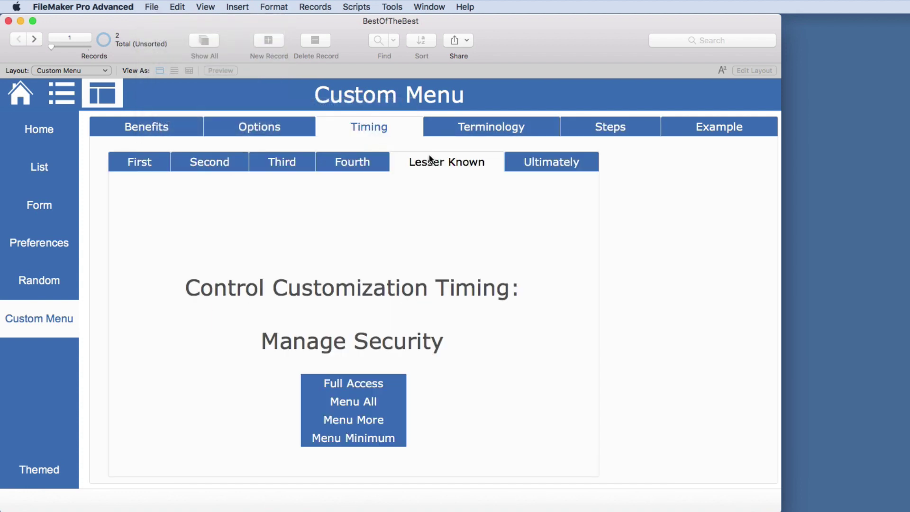
click(371, 382)
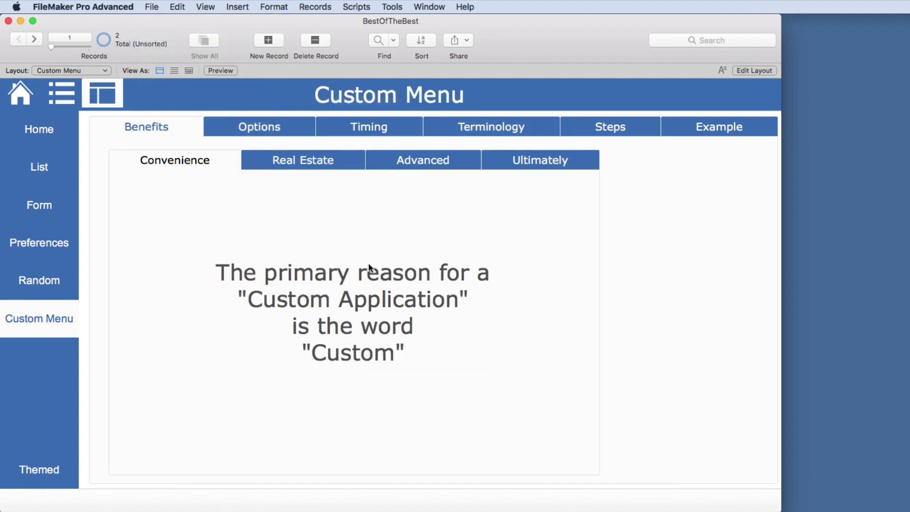
Return to Steps step 7, Install Menu Set, and bring up the File menu's management commands
click(633, 135)
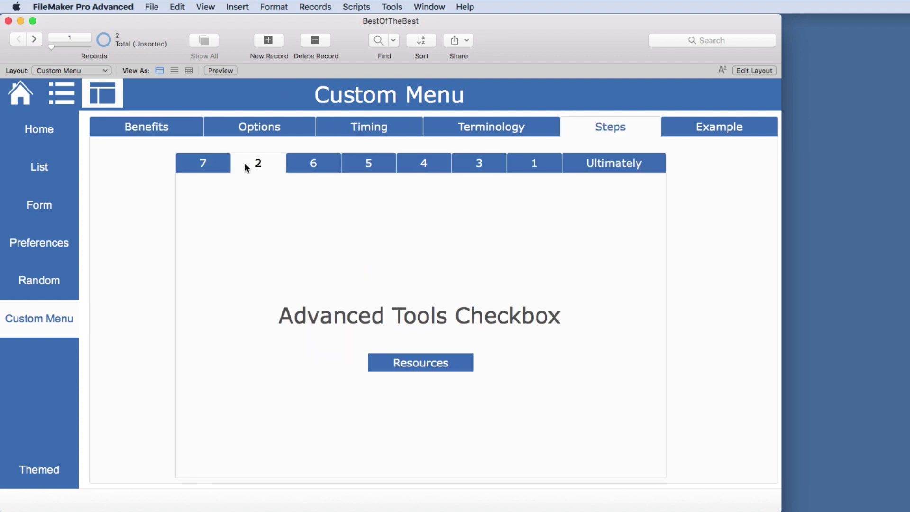
click(213, 167)
click(148, 6)
Open Manage Custom Menus and start a new menu set named Test
mouse_move(162, 105)
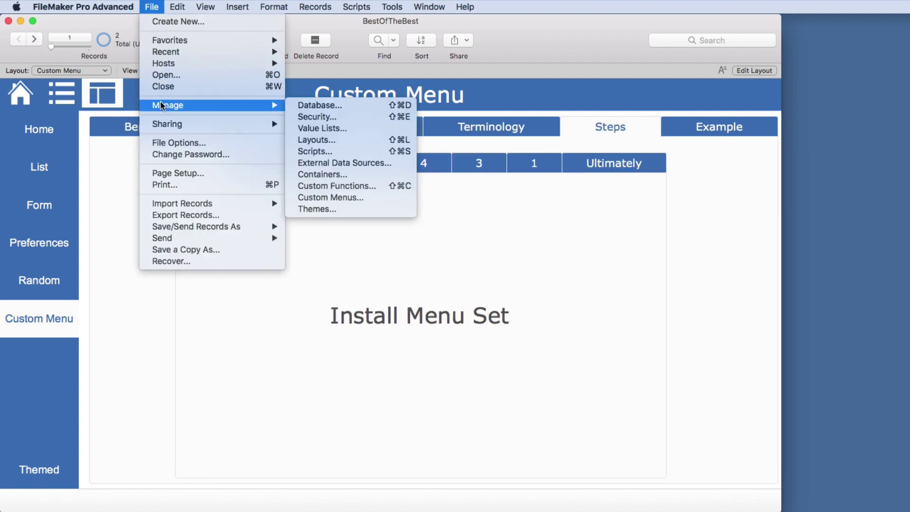
click(327, 198)
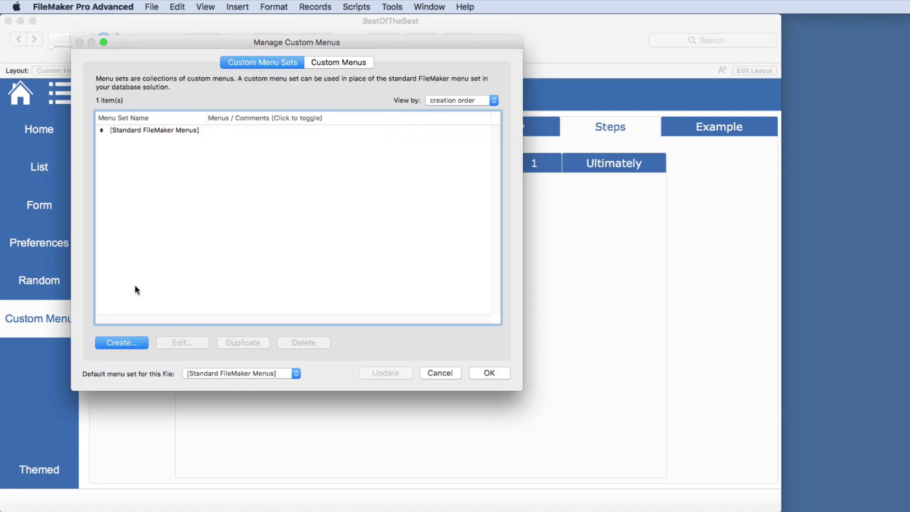
click(127, 343)
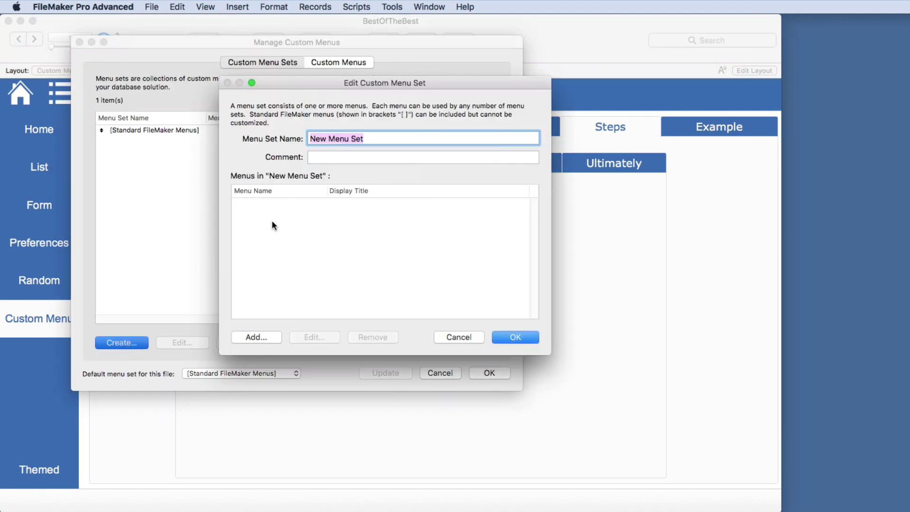
text(Test)
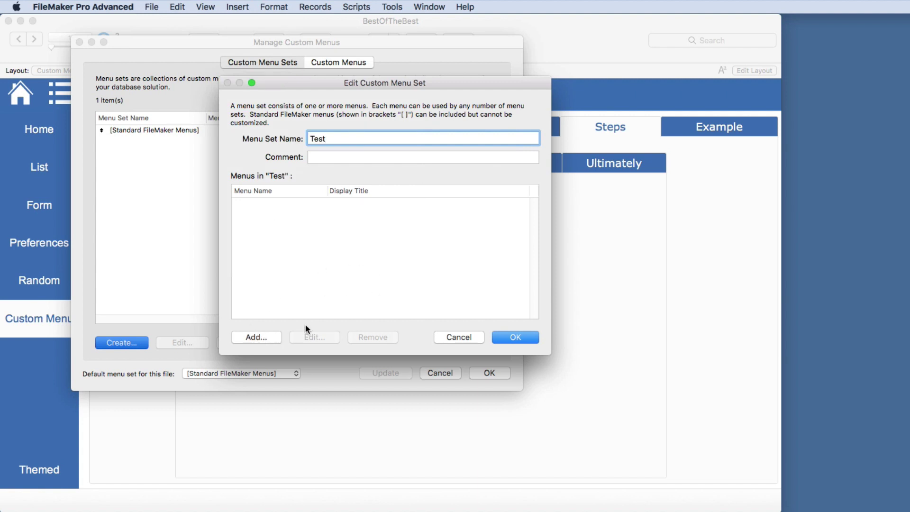
Browse the menus to add without adding any, save the Test set, then reopen and close it unchanged
click(263, 337)
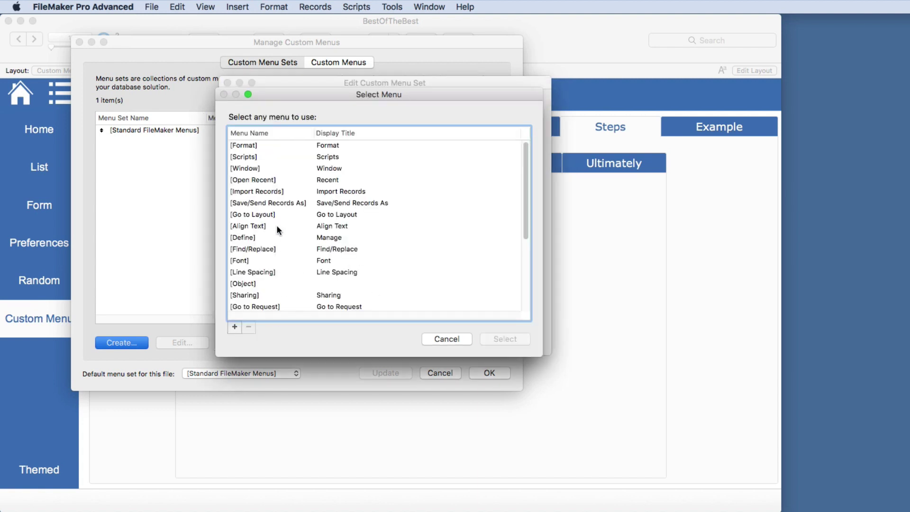
scroll(270, 190, down, 4)
scroll(263, 185, down, 3)
scroll(257, 195, up, 8)
scroll(251, 222, down, 5)
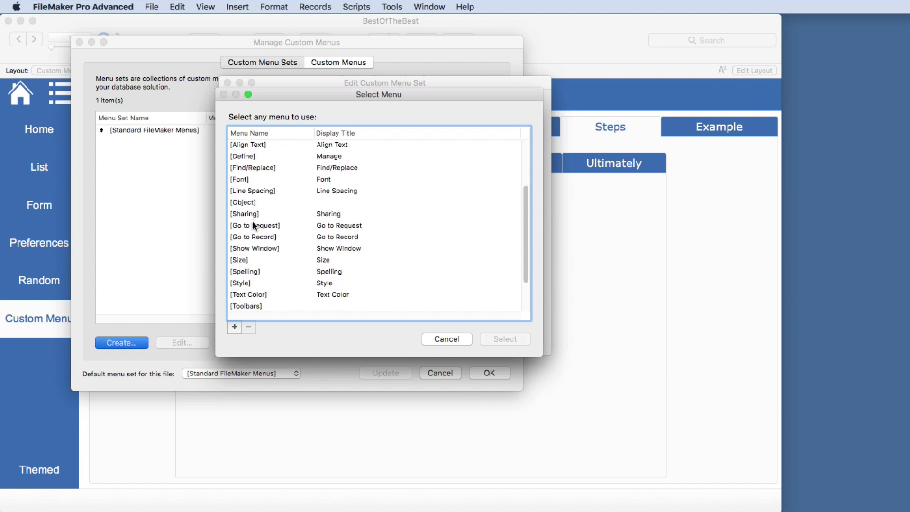
scroll(247, 176, up, 5)
click(431, 339)
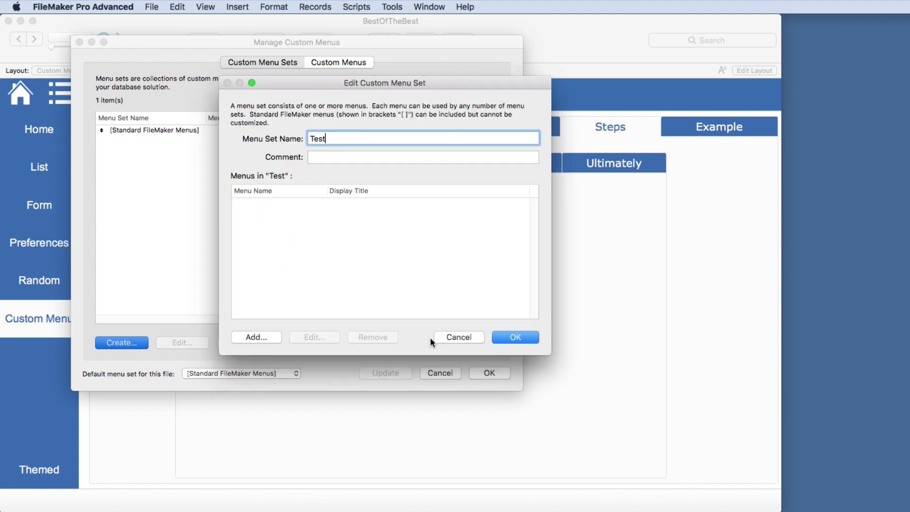
click(513, 337)
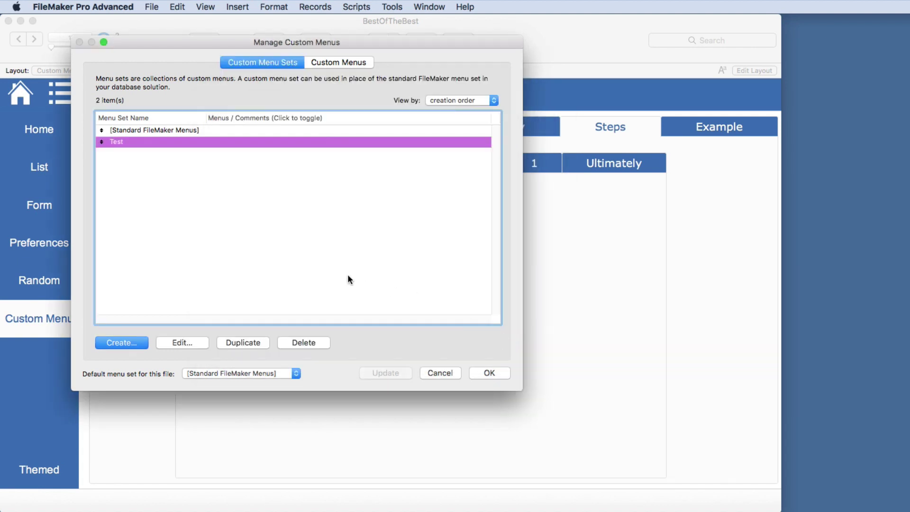
click(187, 341)
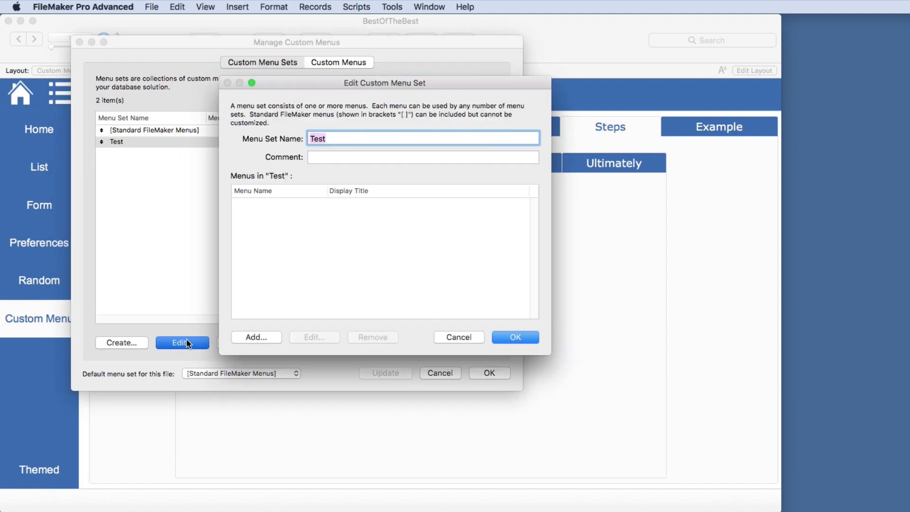
click(464, 338)
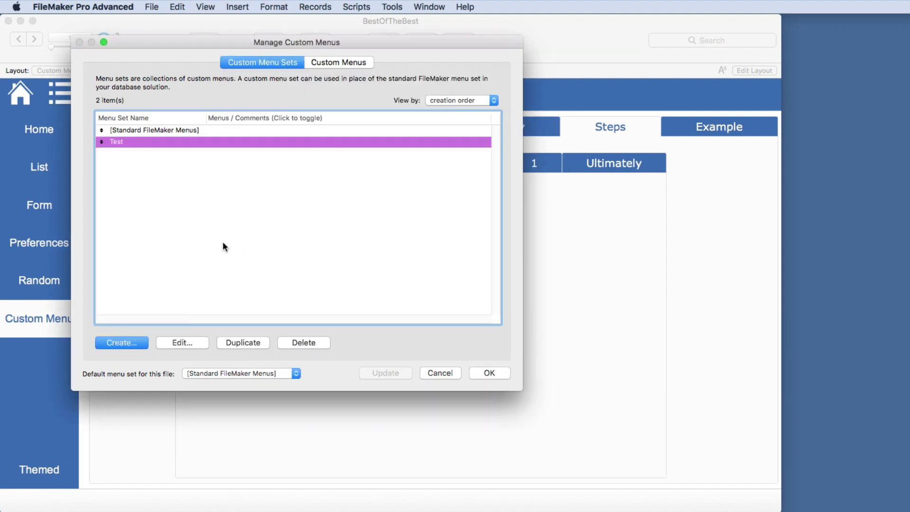
Start a new custom menu based on the standard File menu
click(336, 63)
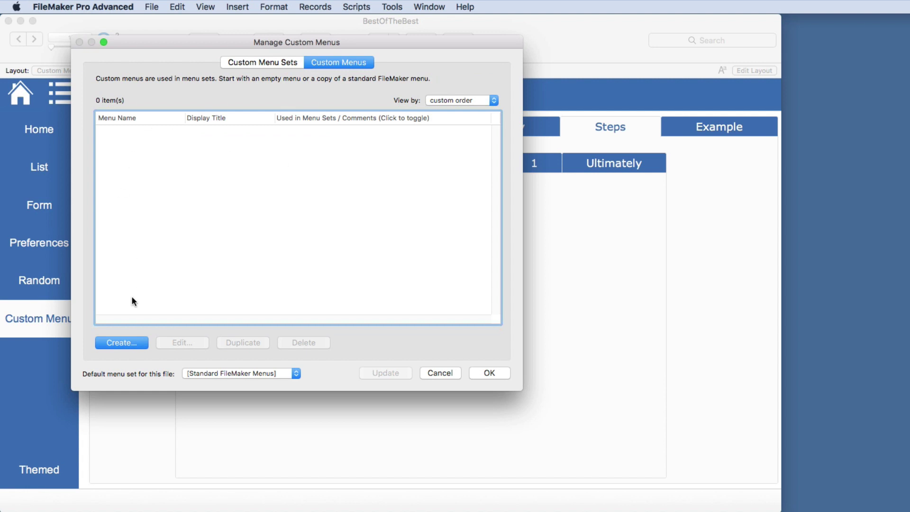
click(123, 342)
double_click(261, 174)
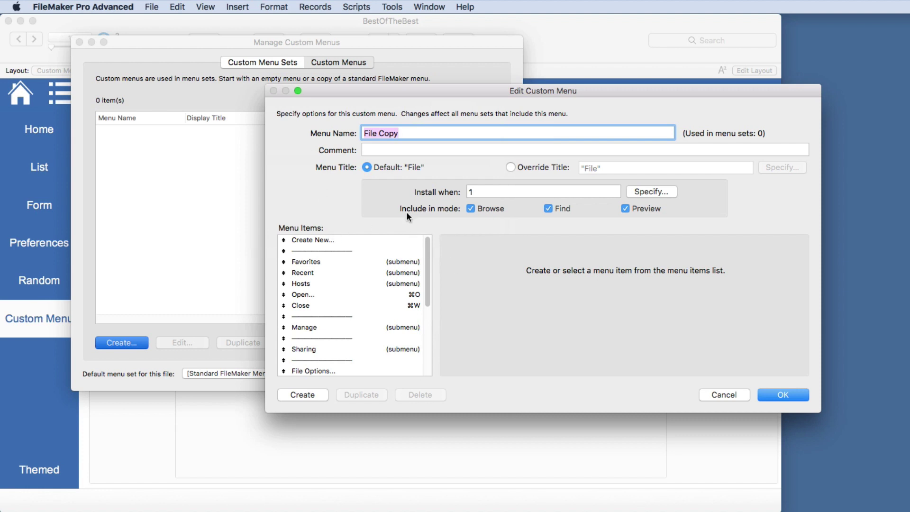
Abandon the File Copy menu, discard all custom menu changes, and show step 2, Advanced Tools Checkbox
click(728, 394)
click(444, 374)
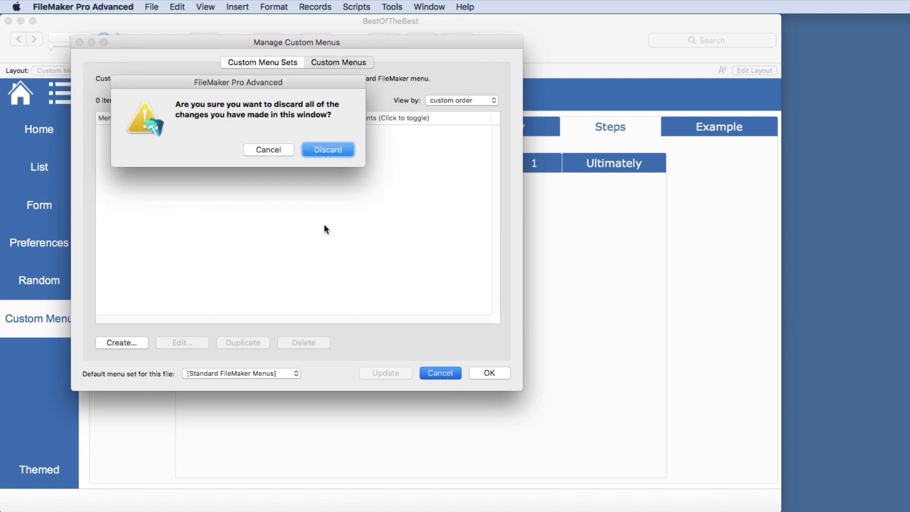
click(321, 150)
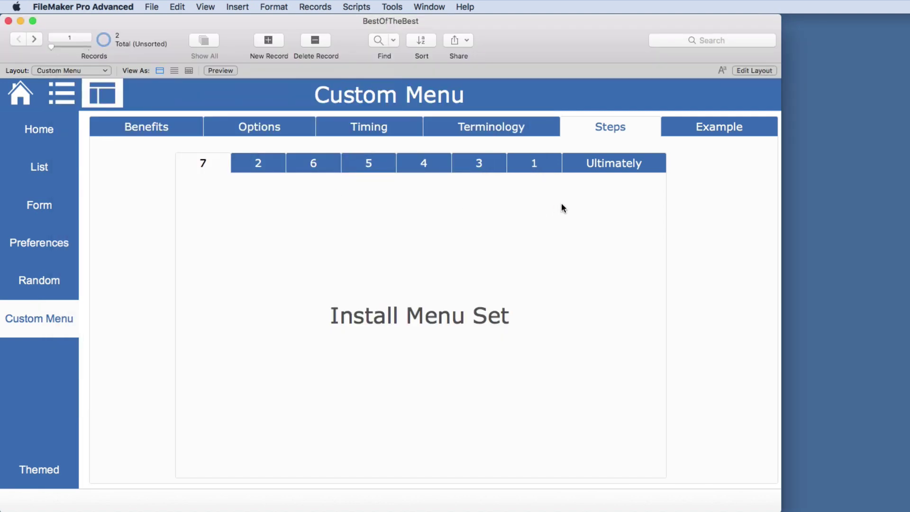
click(271, 172)
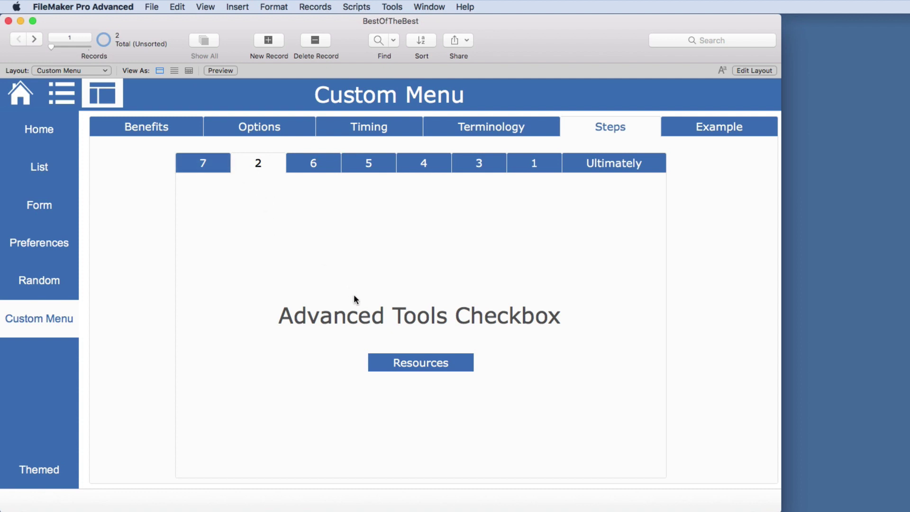
click(427, 364)
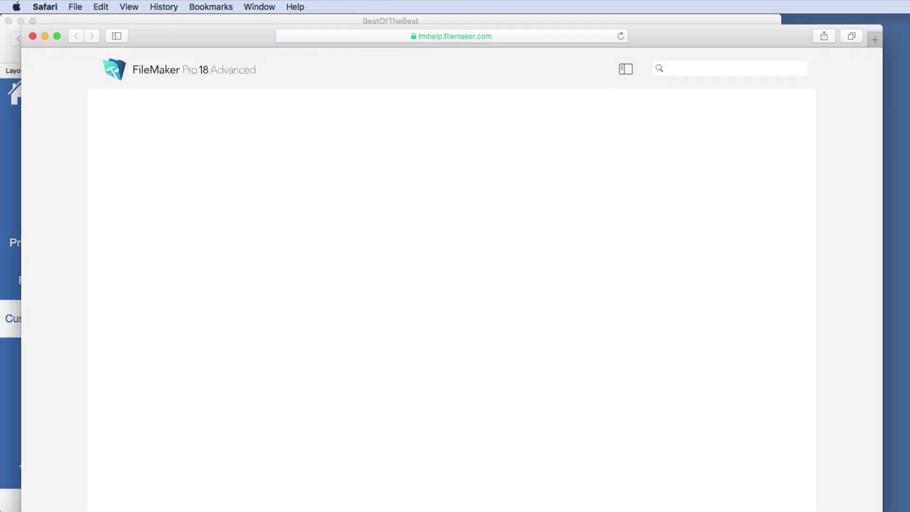
drag(751, 508, 761, 491)
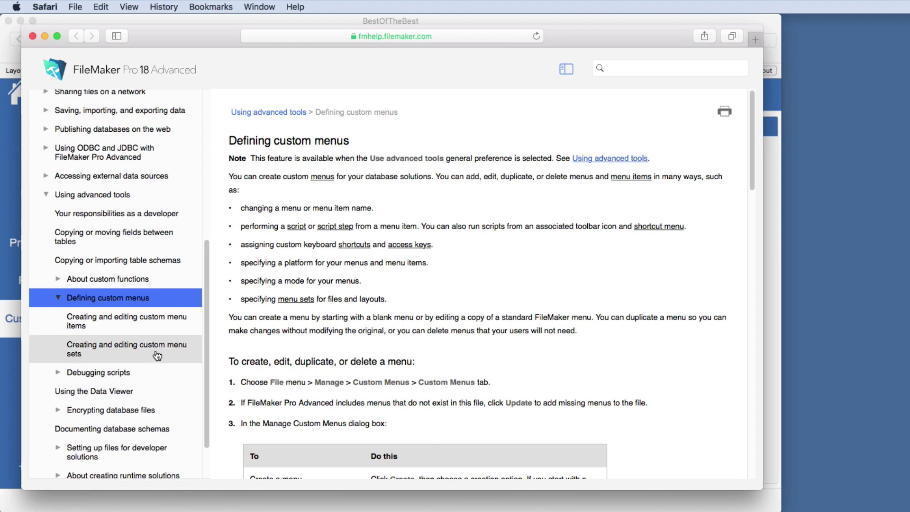
click(123, 327)
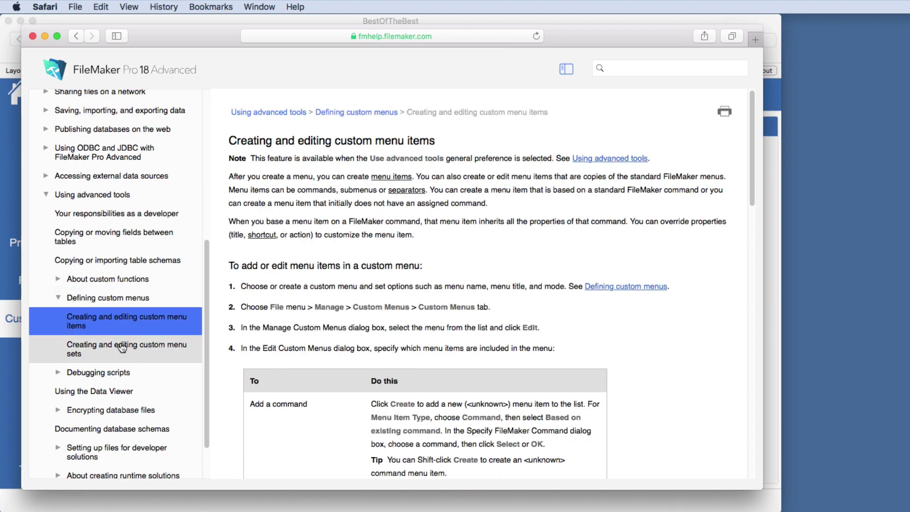
click(123, 348)
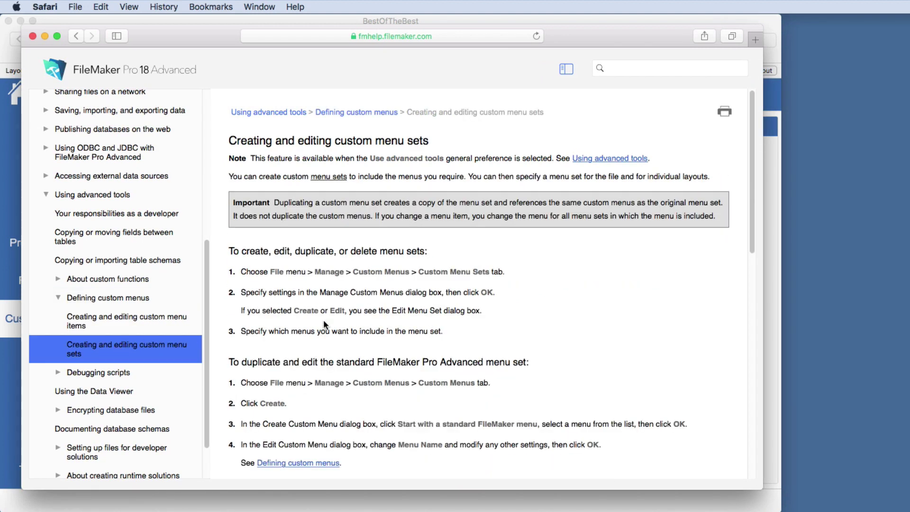
scroll(328, 320, down, 10)
scroll(328, 320, down, 3)
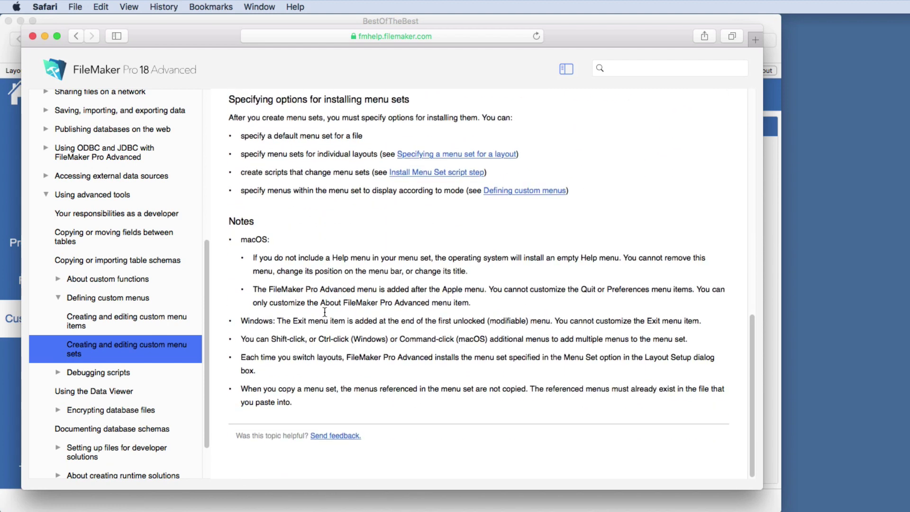
click(32, 36)
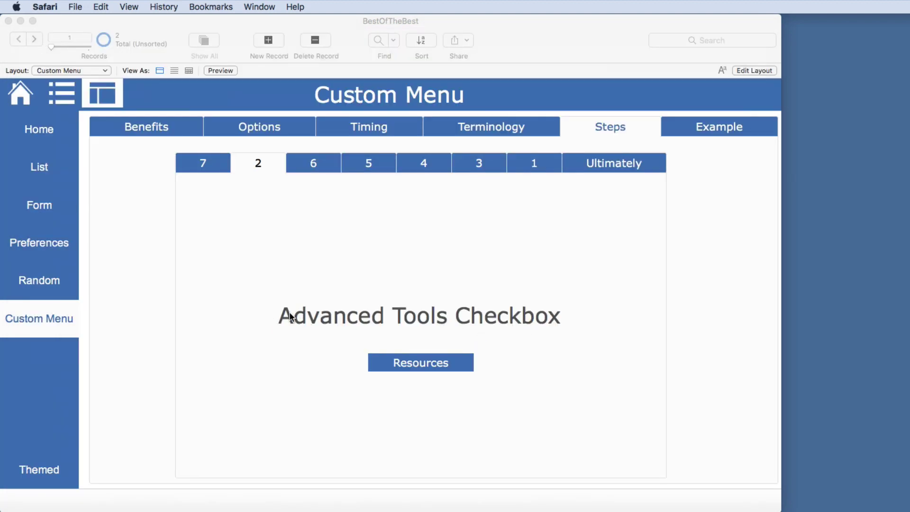
In FileMaker Pro Advanced Preferences, toggle Use advanced tools off and back on, then cancel
click(135, 159)
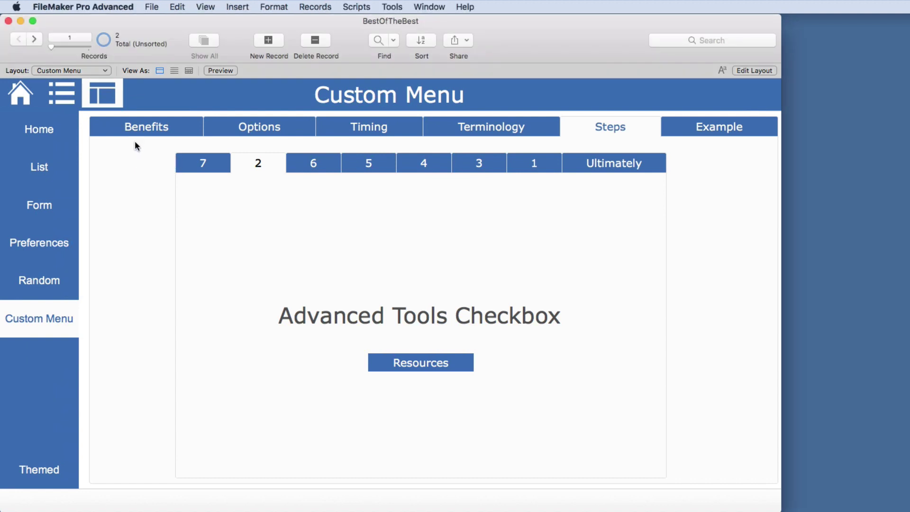
click(103, 8)
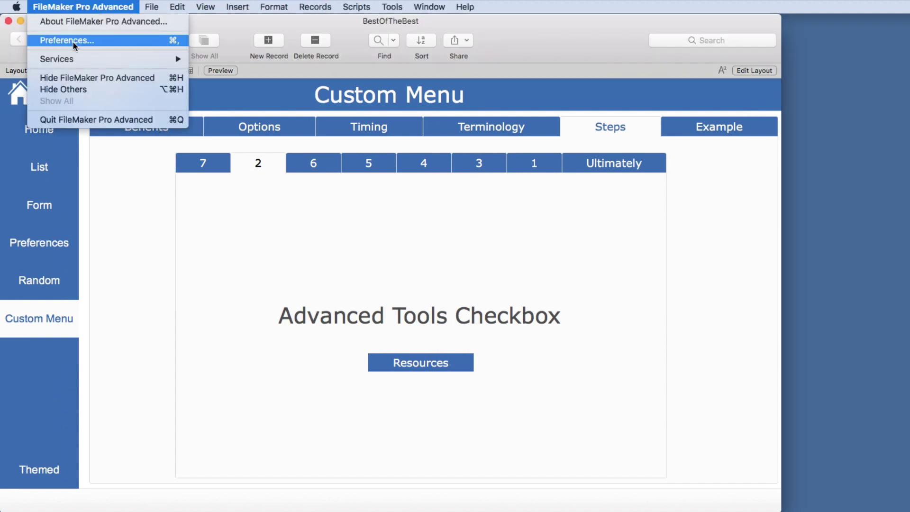
click(74, 40)
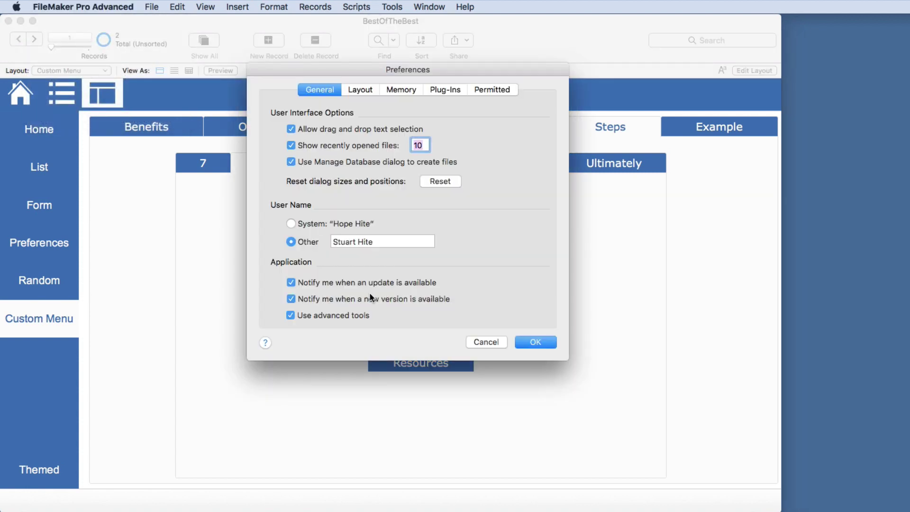
click(293, 315)
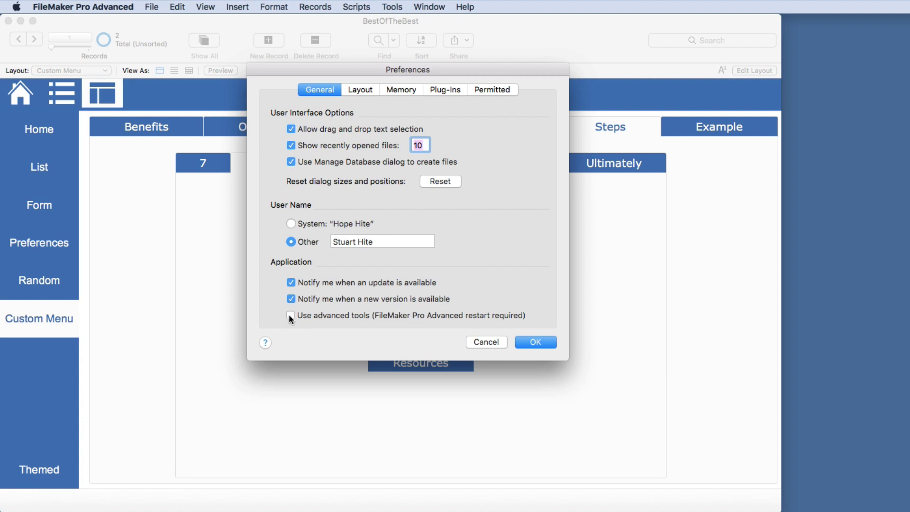
click(290, 316)
click(473, 341)
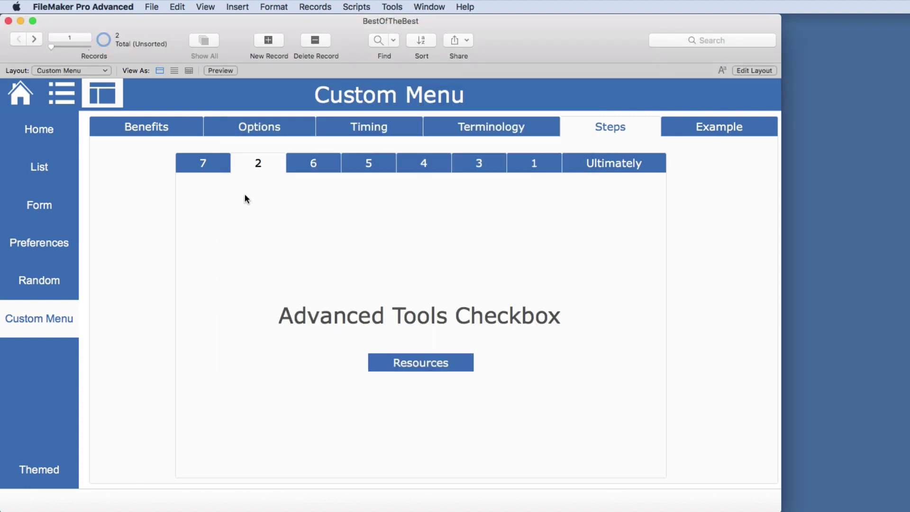
click(177, 6)
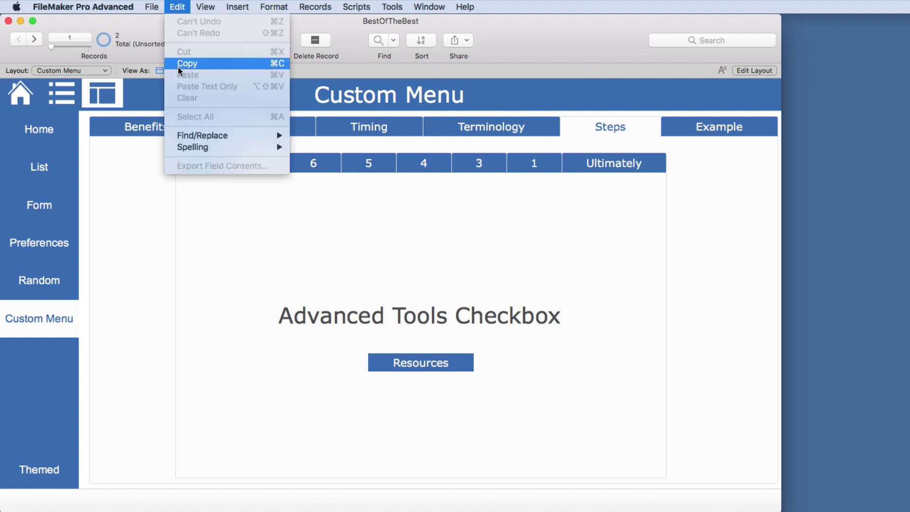
Close the Edit menu and move from the Ultimately (CONTROL) page to step 1, Create the Plan
click(144, 28)
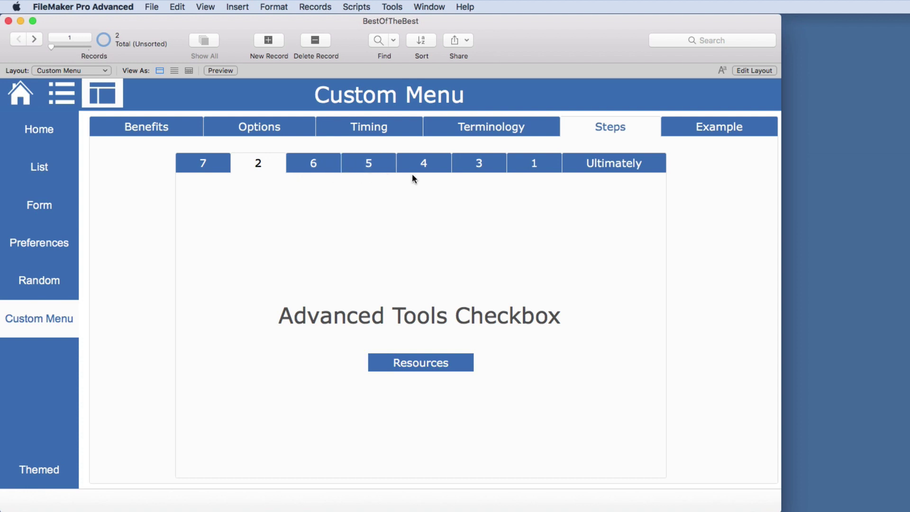
click(633, 161)
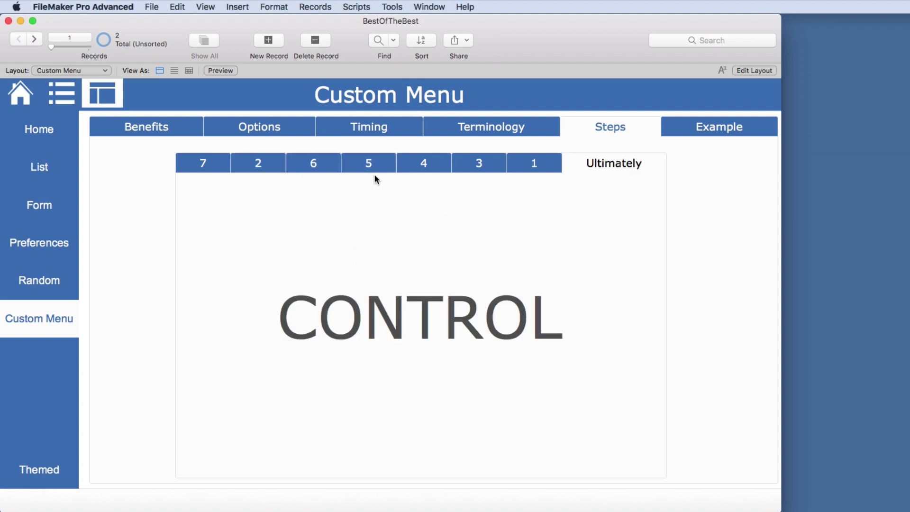
click(528, 166)
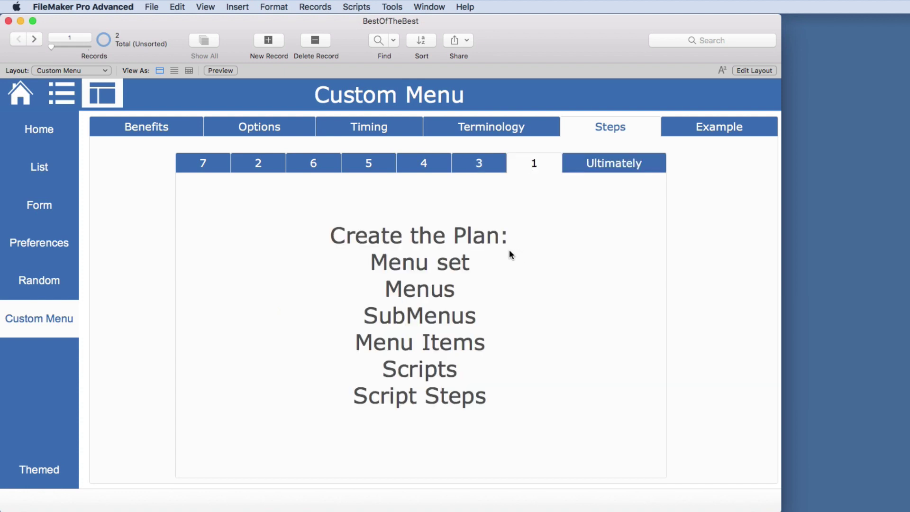
click(152, 7)
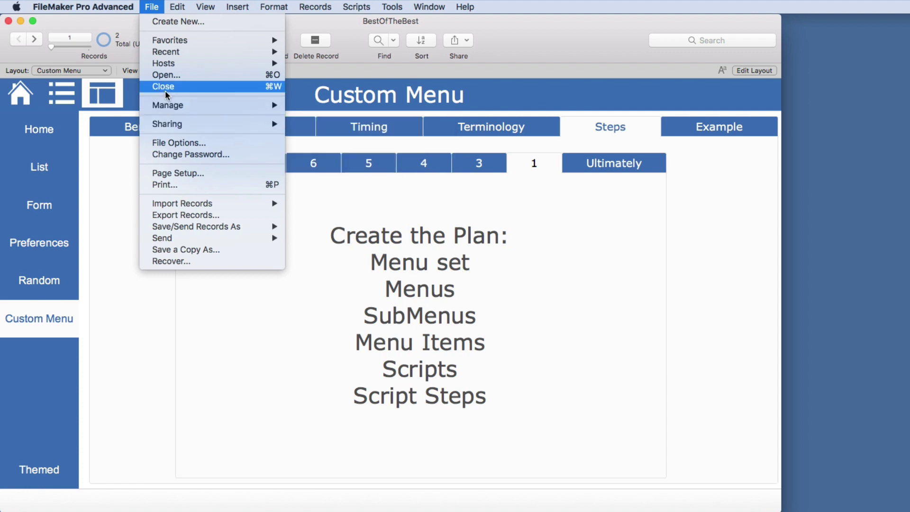
mouse_move(182, 56)
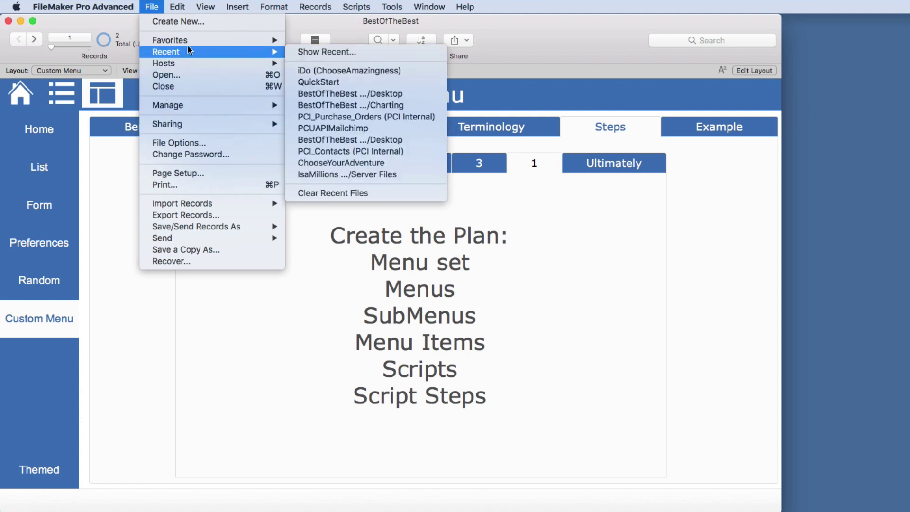
mouse_move(189, 104)
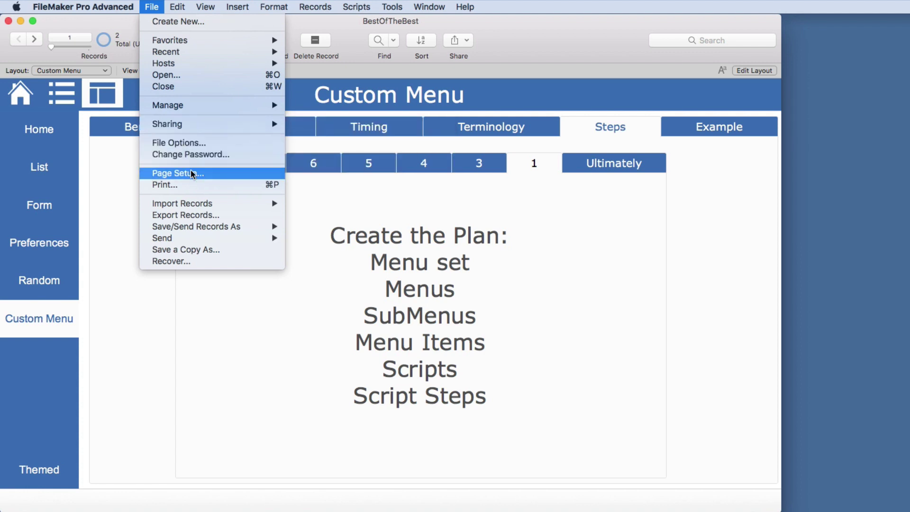
click(408, 308)
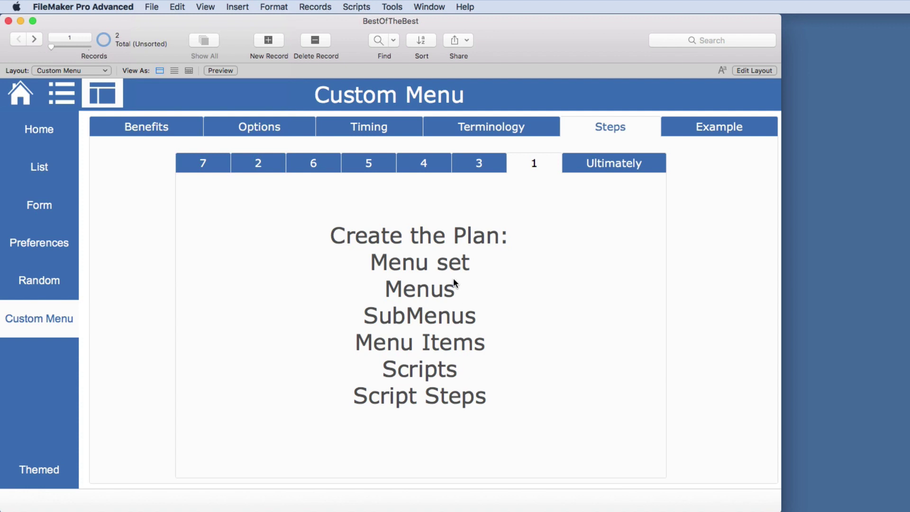
Page through steps 2, 3 and 1, ending on step 3, Create Menu Item Scripts
click(268, 165)
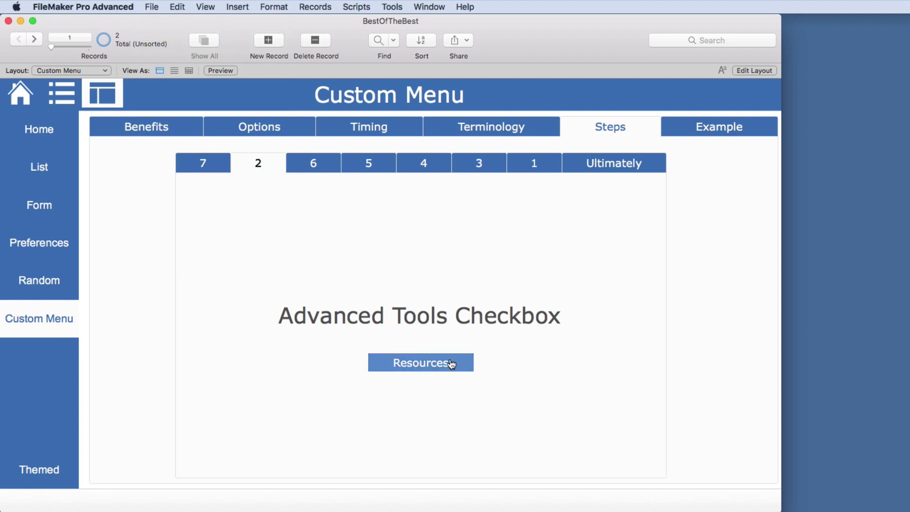
click(478, 164)
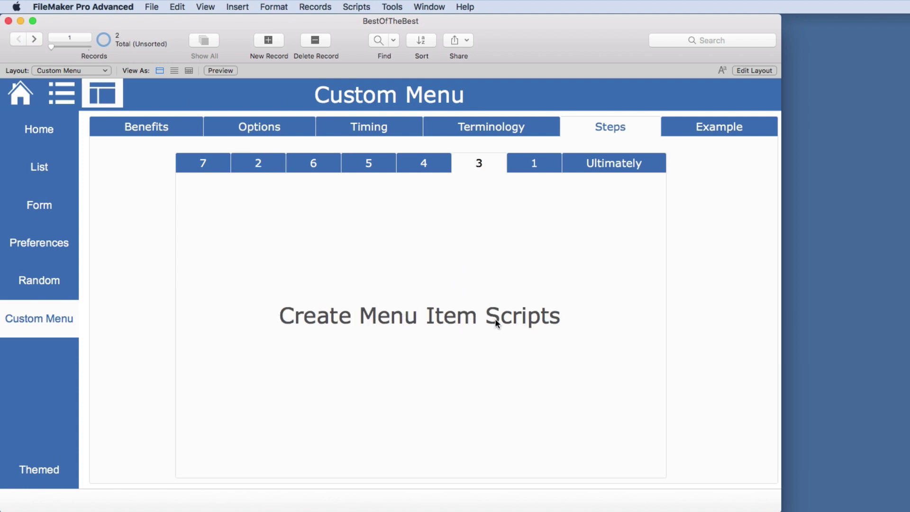
click(535, 164)
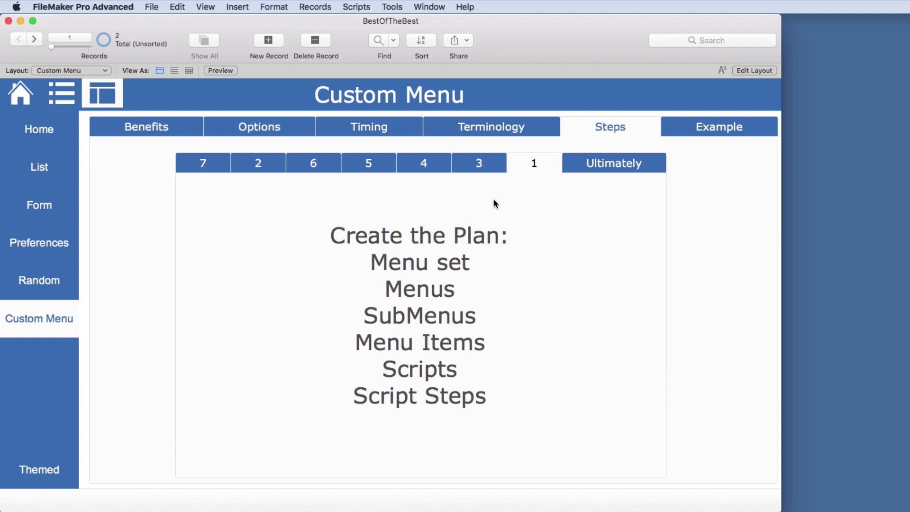
click(479, 169)
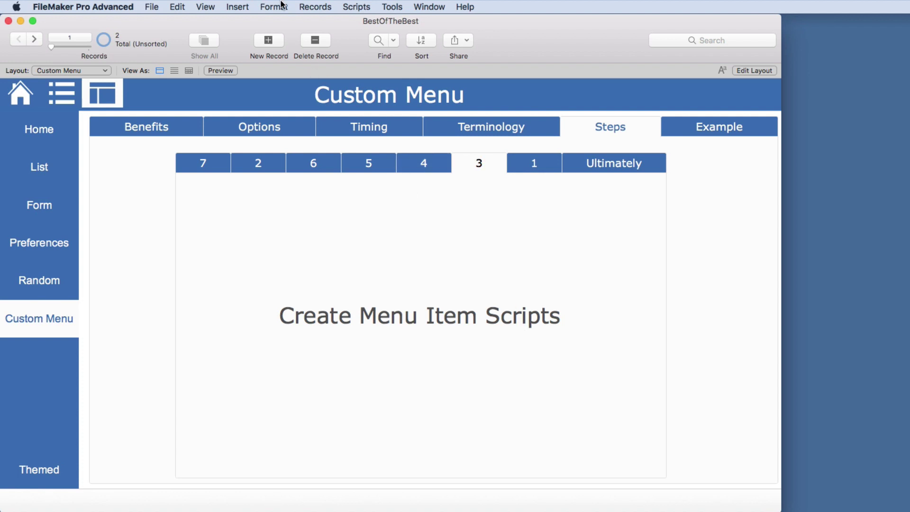
Glance at the View menu and advance through step 4, Create SubMenus, to step 5, Create Menus
click(205, 7)
click(204, 7)
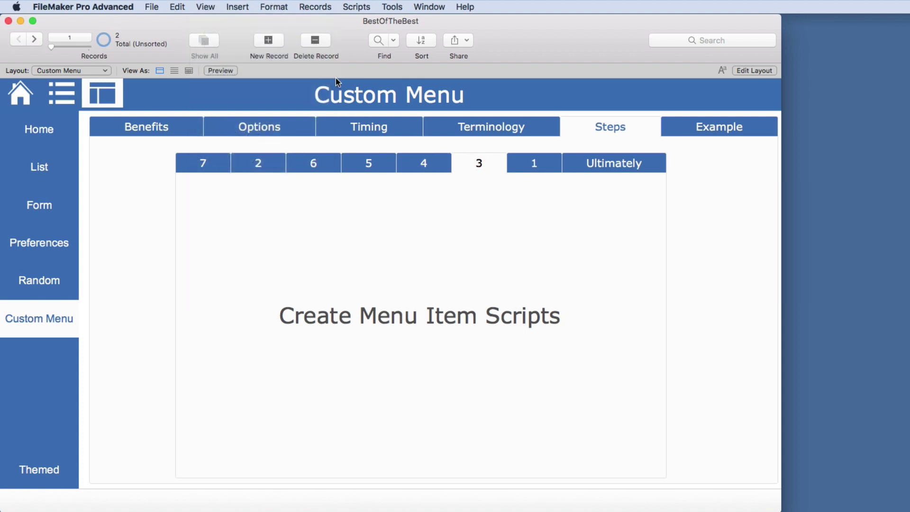
click(429, 162)
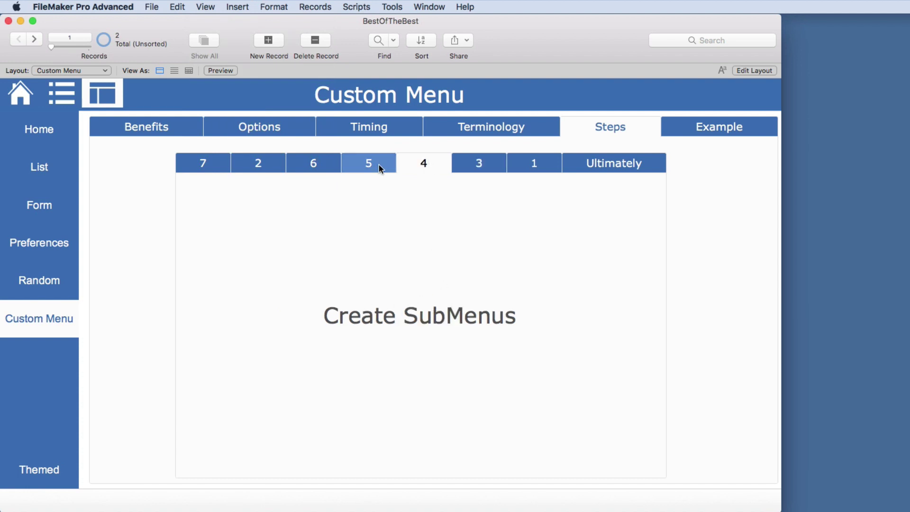
click(211, 8)
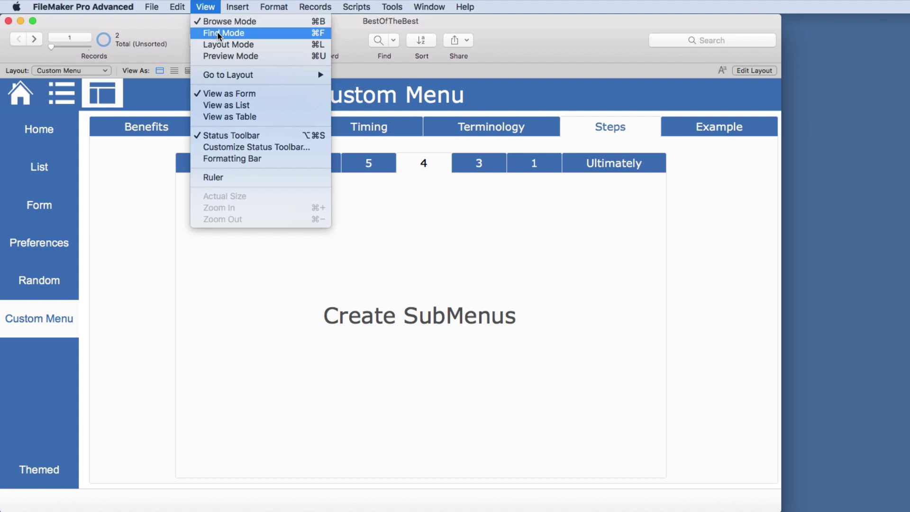
mouse_move(233, 77)
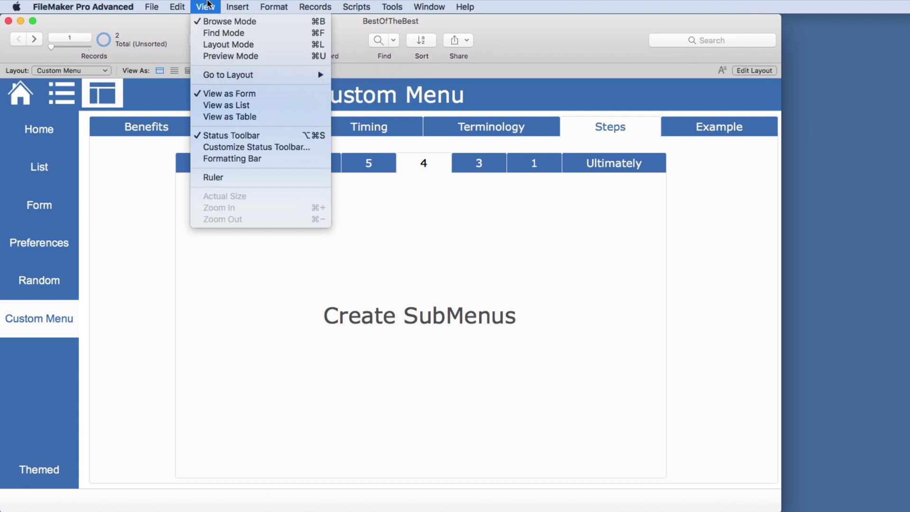
click(371, 164)
click(371, 161)
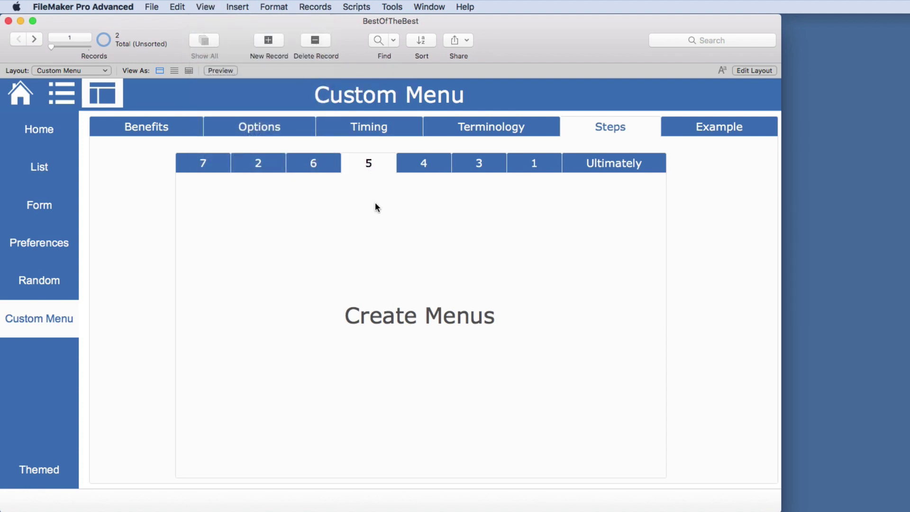
From File > Manage > Custom Menus, create a menu and enlarge the dialog to list every standard menu
click(159, 10)
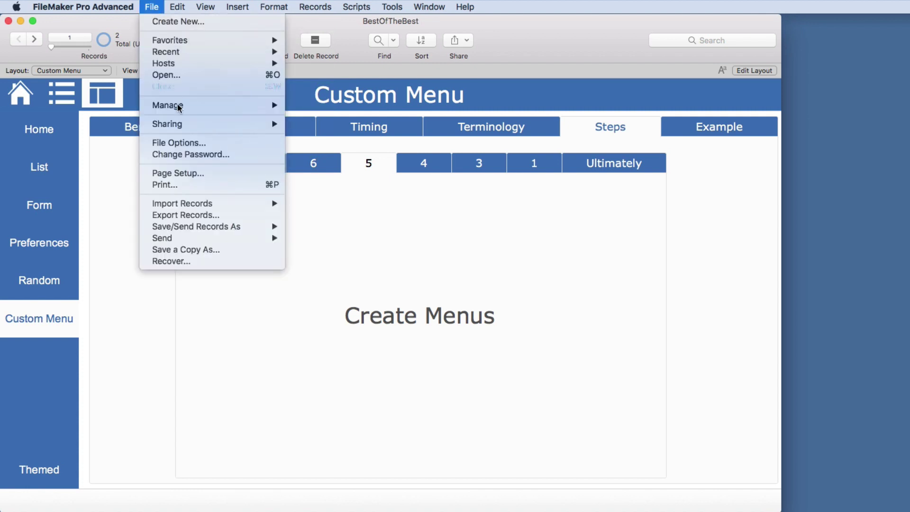
mouse_move(249, 108)
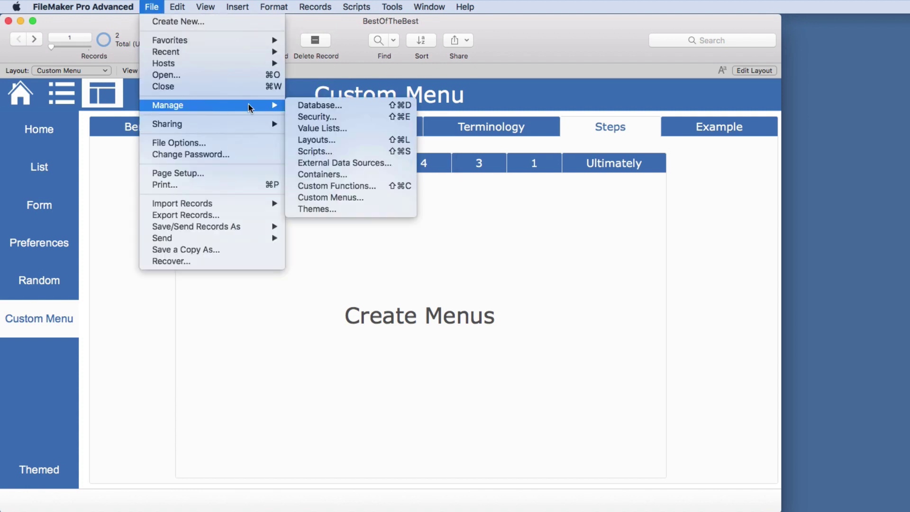
click(327, 198)
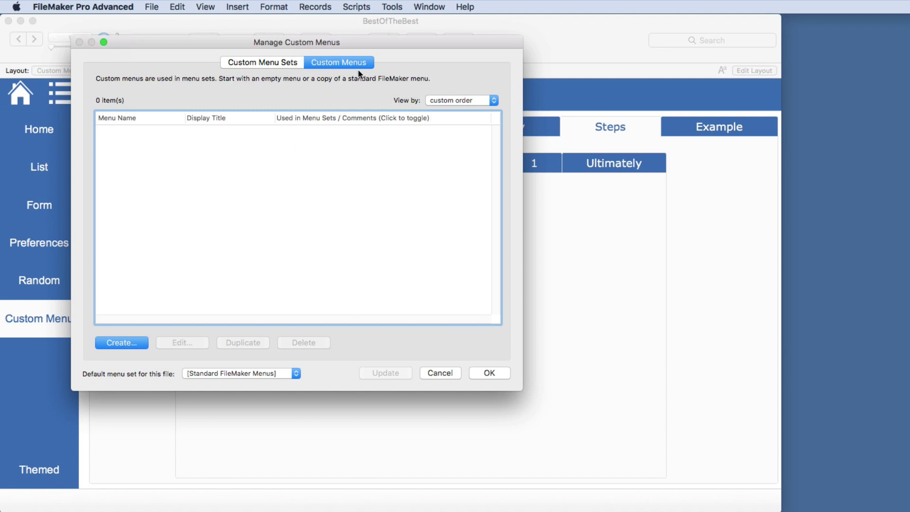
click(132, 339)
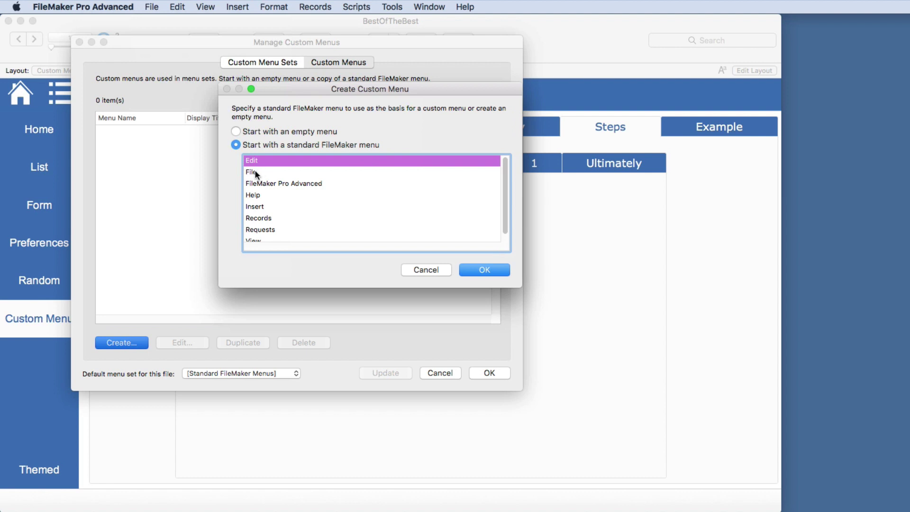
drag(272, 287, 273, 334)
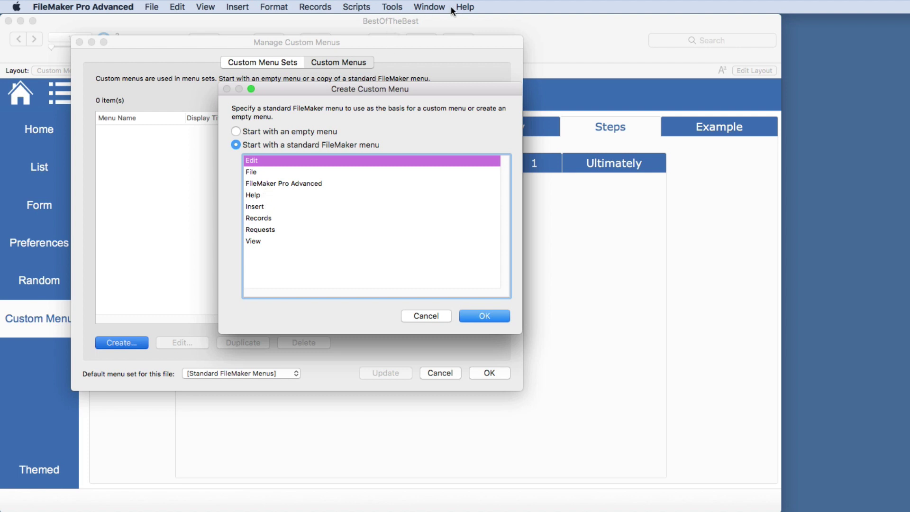
Base the new custom menu on File and name it 'File test'
double_click(256, 170)
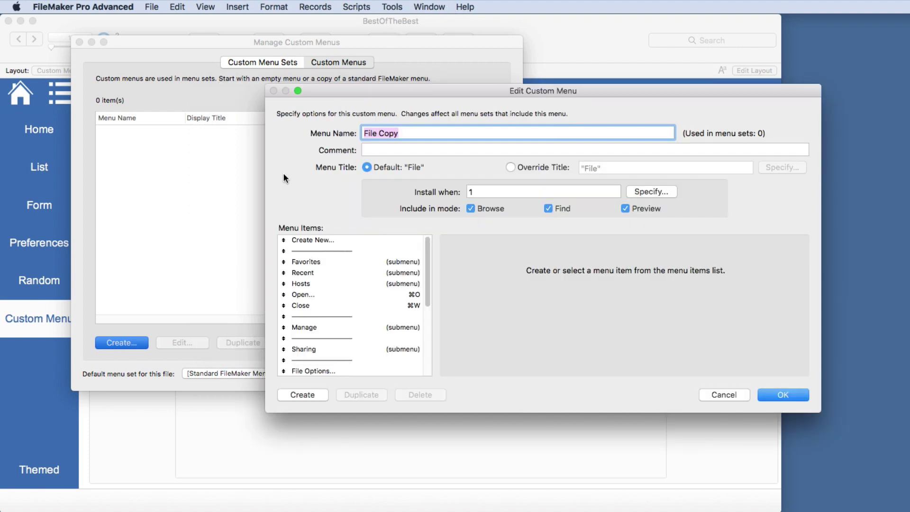
drag(343, 87, 203, 46)
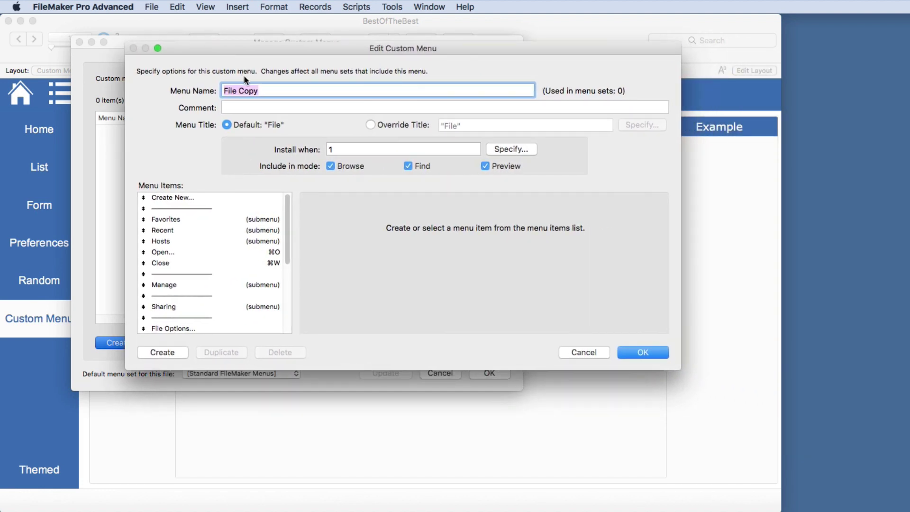
text(File test)
click(240, 107)
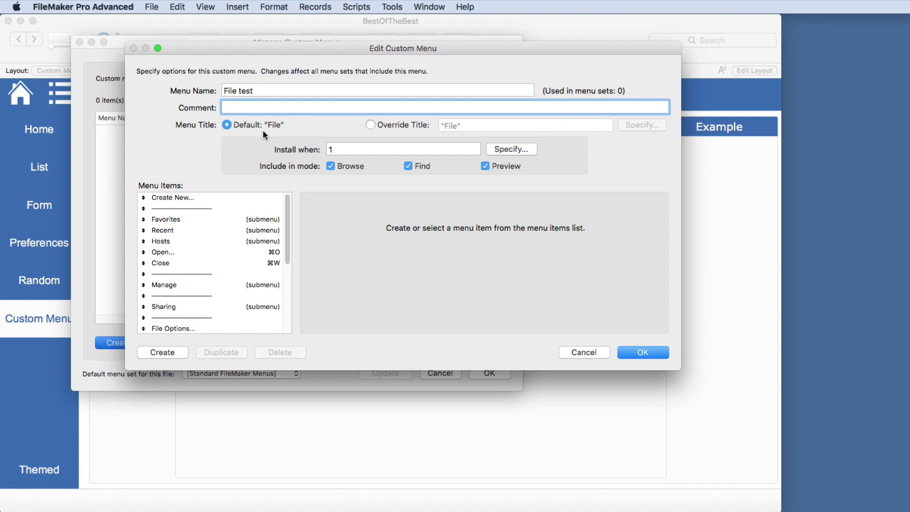
Override the menu title with "File Fun" and open its title calculation
click(371, 124)
click(460, 126)
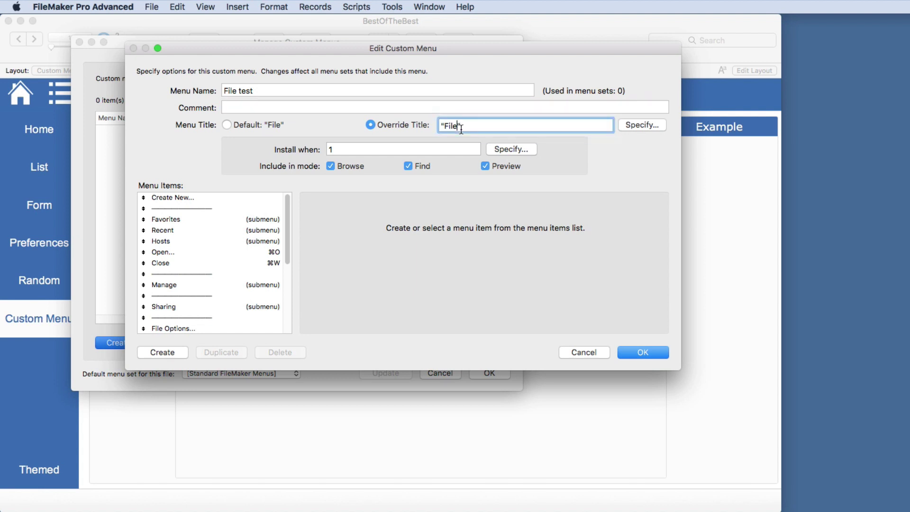
text(Fi)
key(BackSpace)
text(un)
click(636, 126)
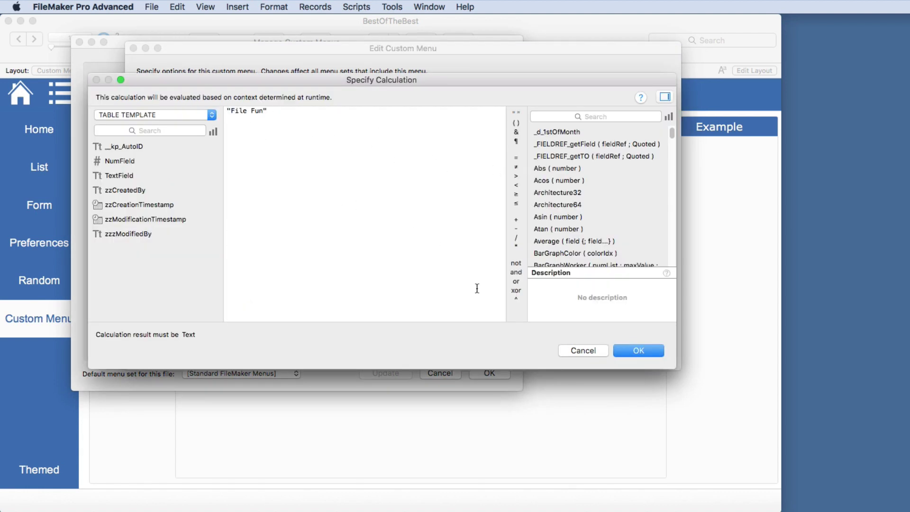
Leave the title calculation unchanged, then try and clear a Get(Account…) install condition, cancelling it
click(581, 351)
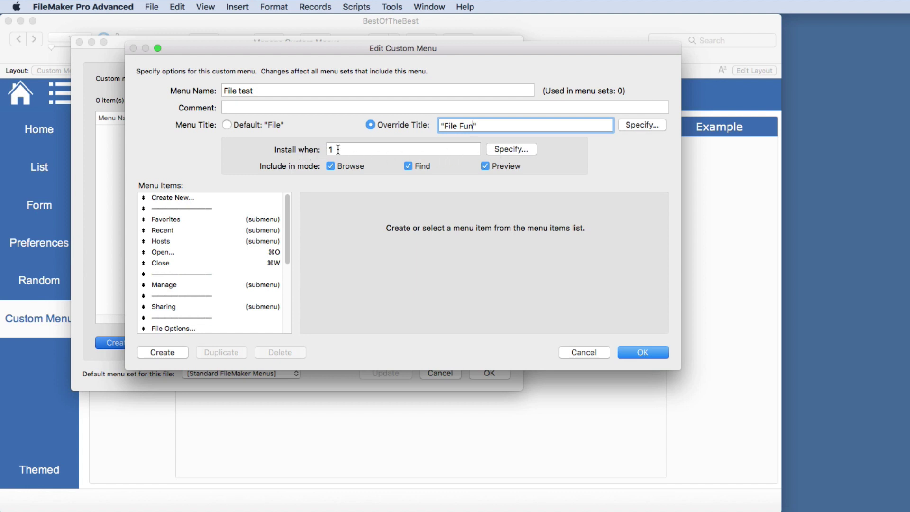
click(516, 150)
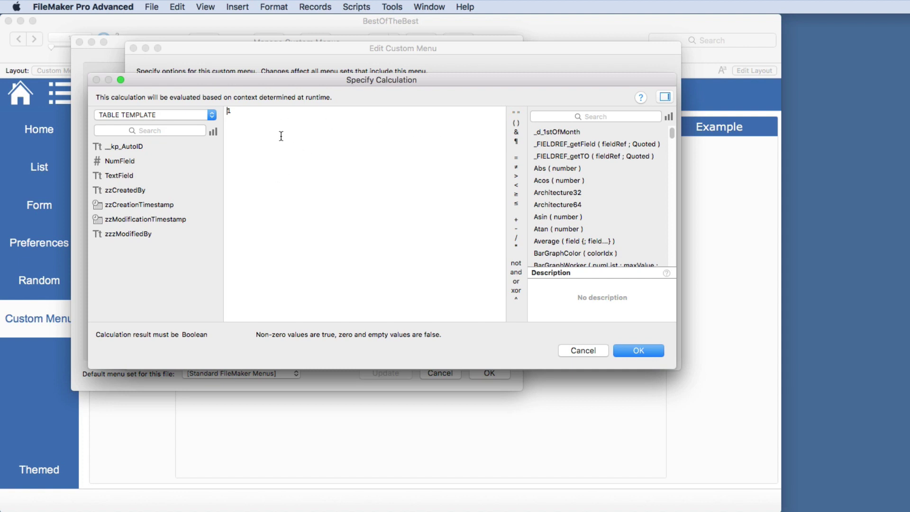
text(1)
text(get(accoun)
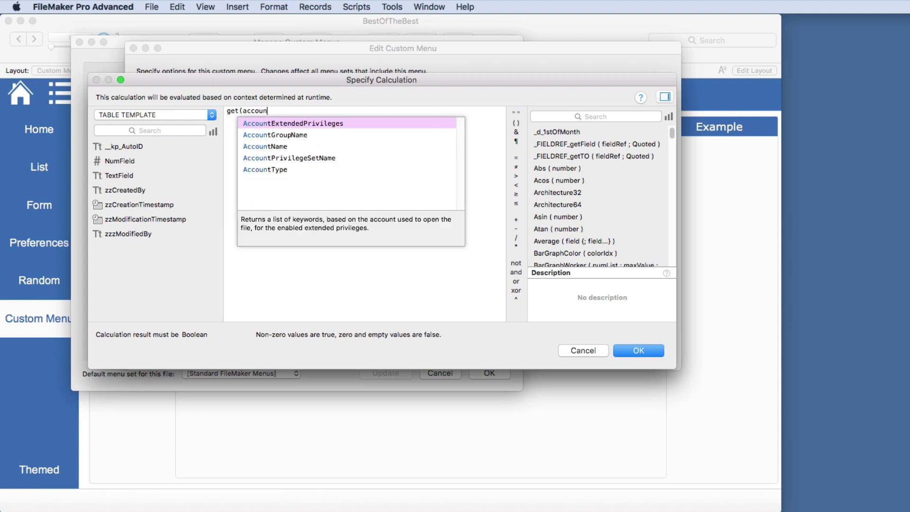
key(Down)
key(Down)
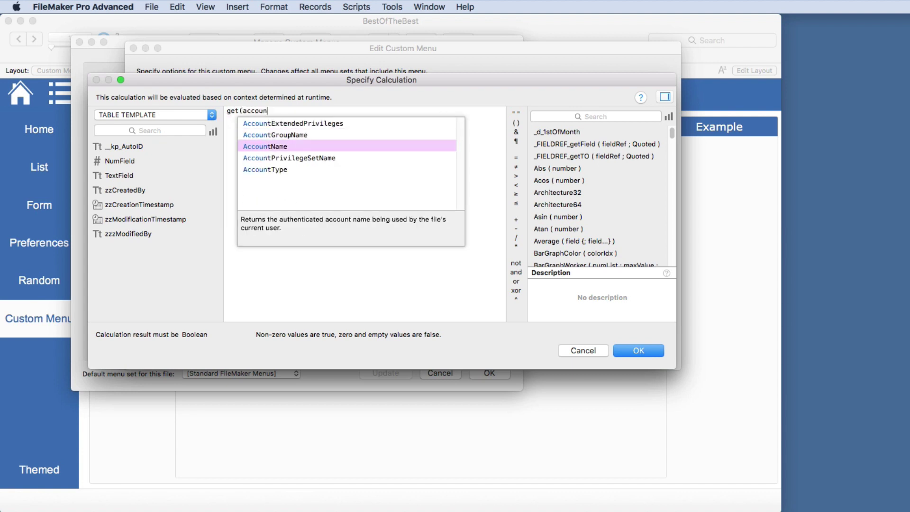
key(Down)
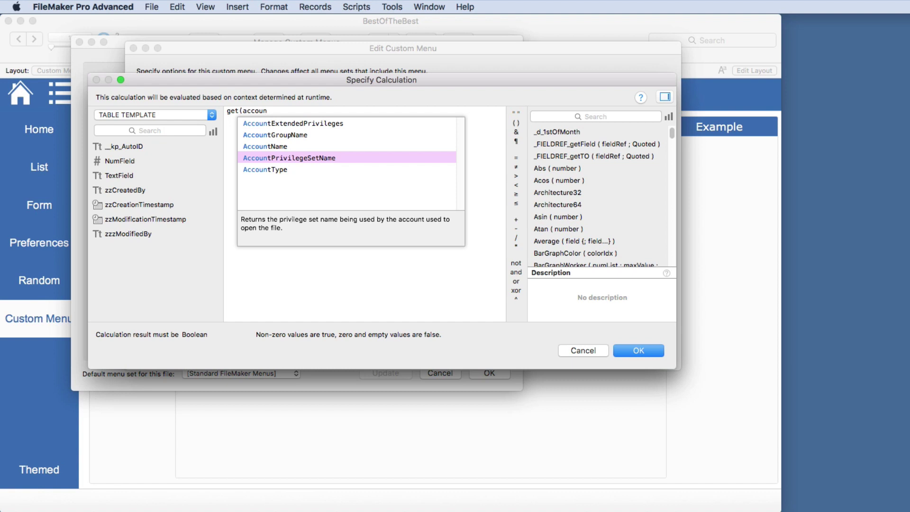
drag(281, 110, 227, 106)
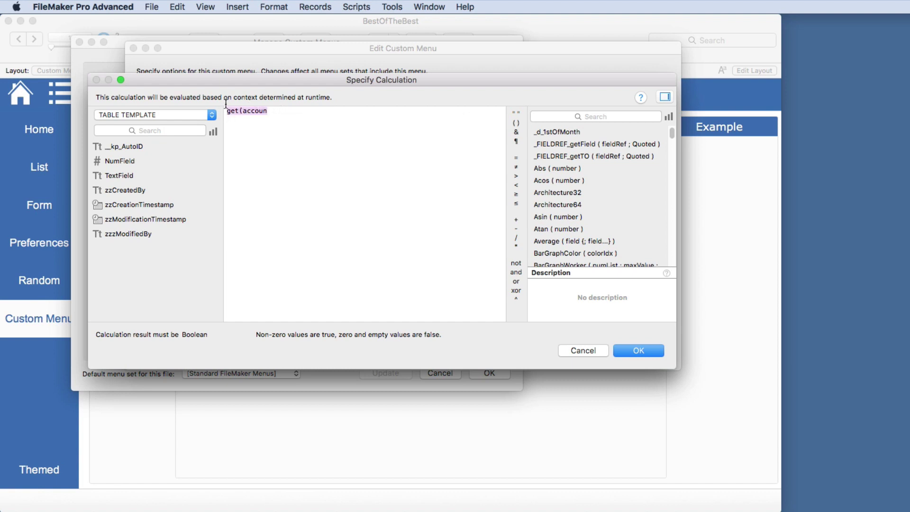
key(BackSpace)
click(582, 351)
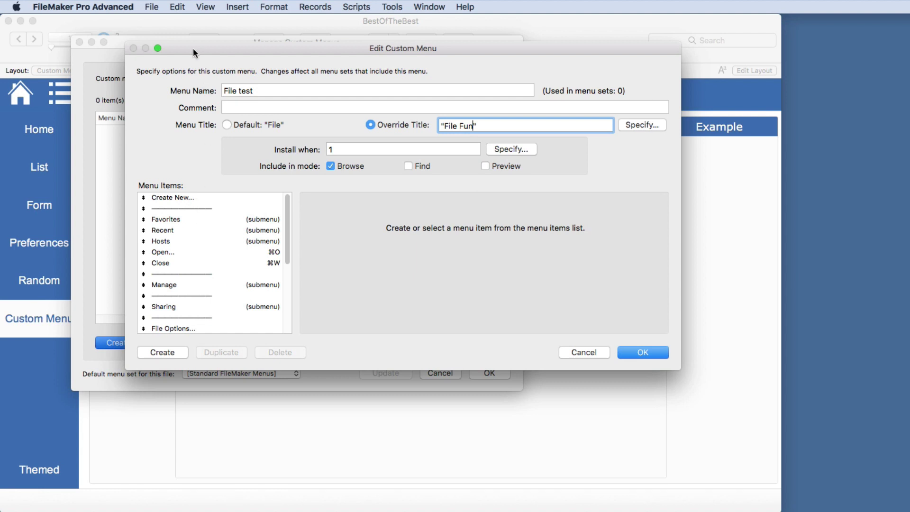
Reposition the menu editor and compare File test's items with the standard File menu
drag(192, 47, 274, 47)
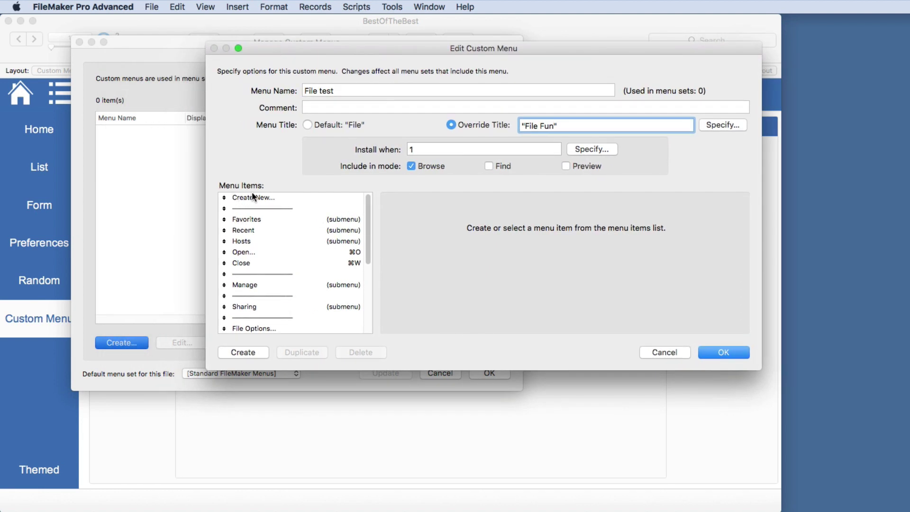
scroll(265, 234, down, 5)
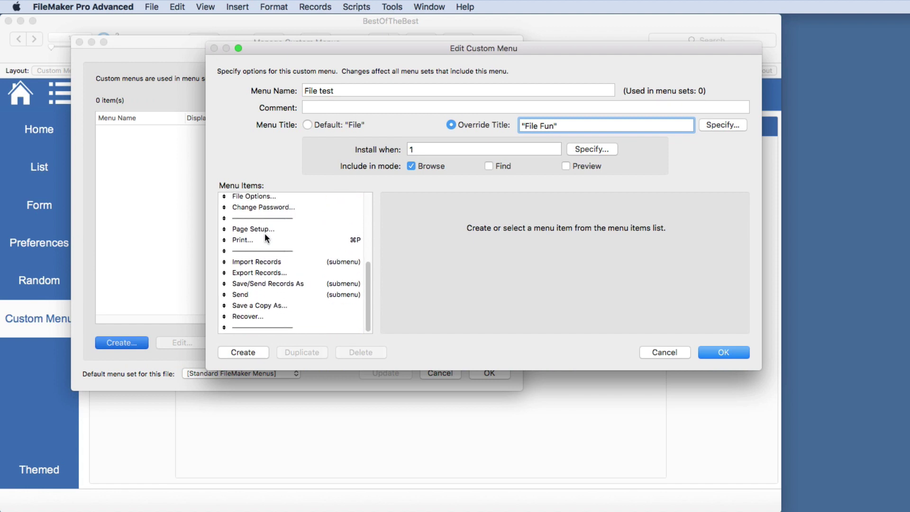
scroll(265, 233, up, 5)
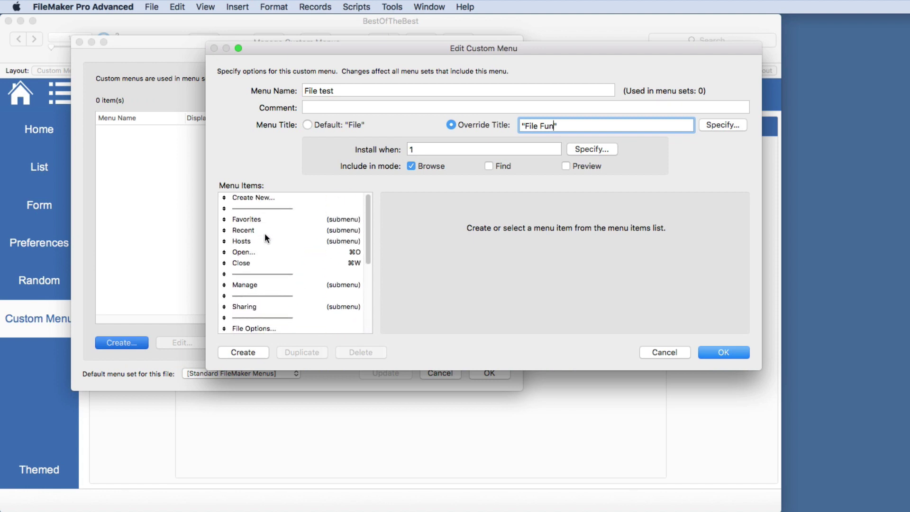
click(153, 10)
drag(314, 46, 357, 27)
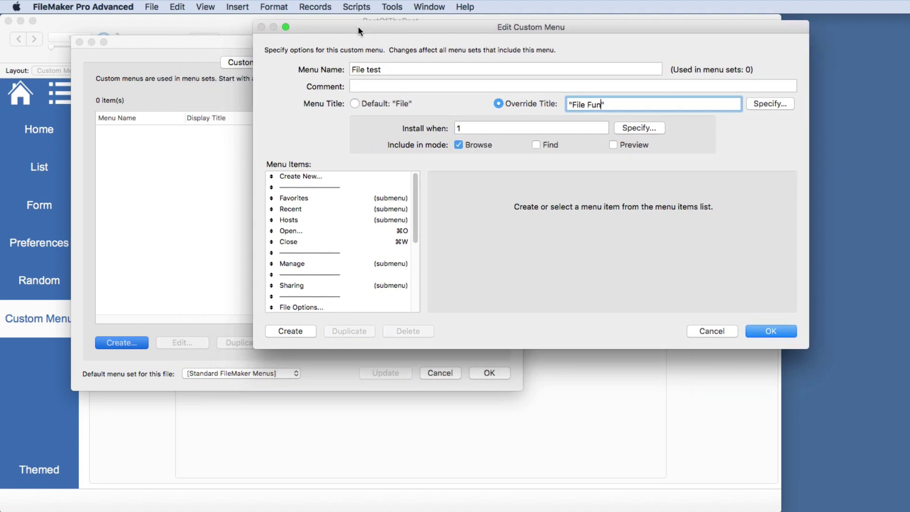
click(153, 8)
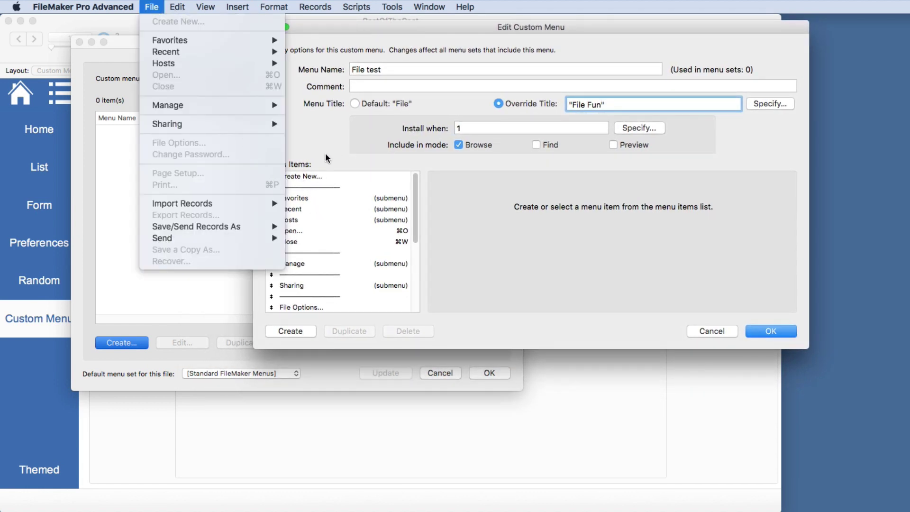
drag(331, 32, 348, 27)
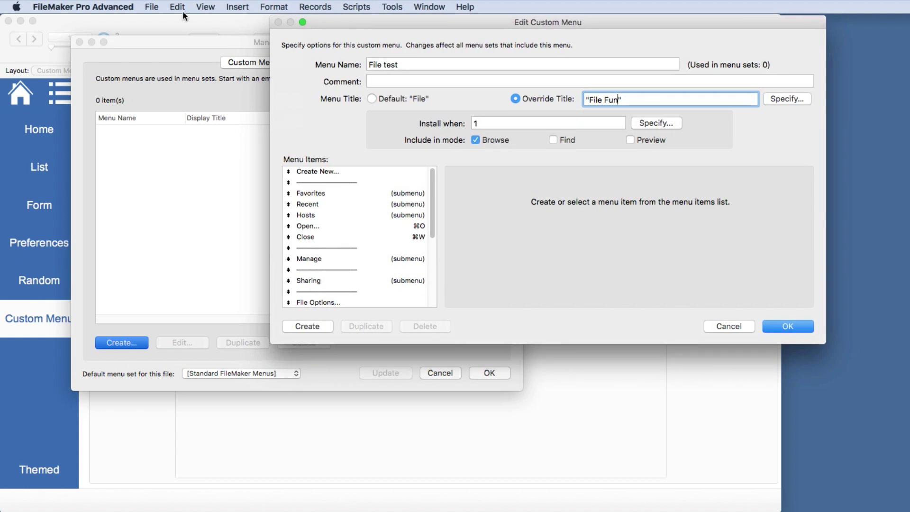
Dismiss the standard File menu and save the File test custom menu
click(152, 7)
mouse_move(160, 53)
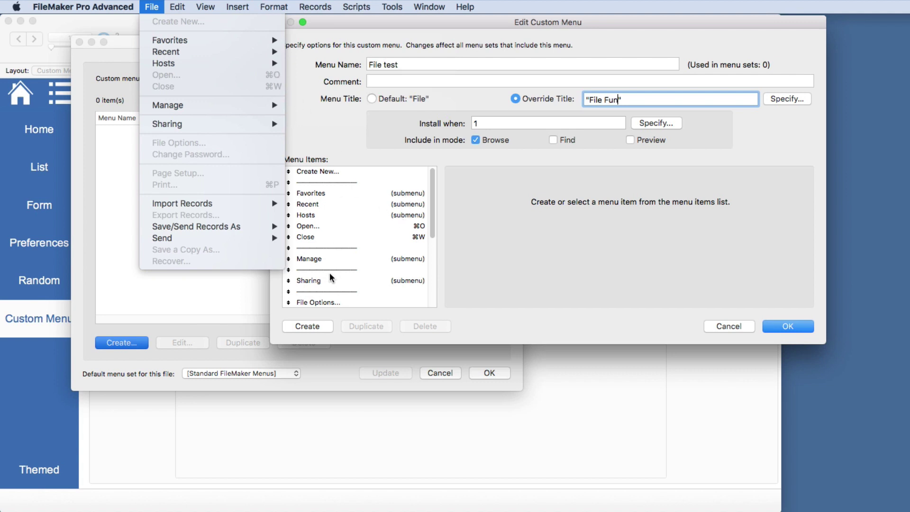
click(463, 199)
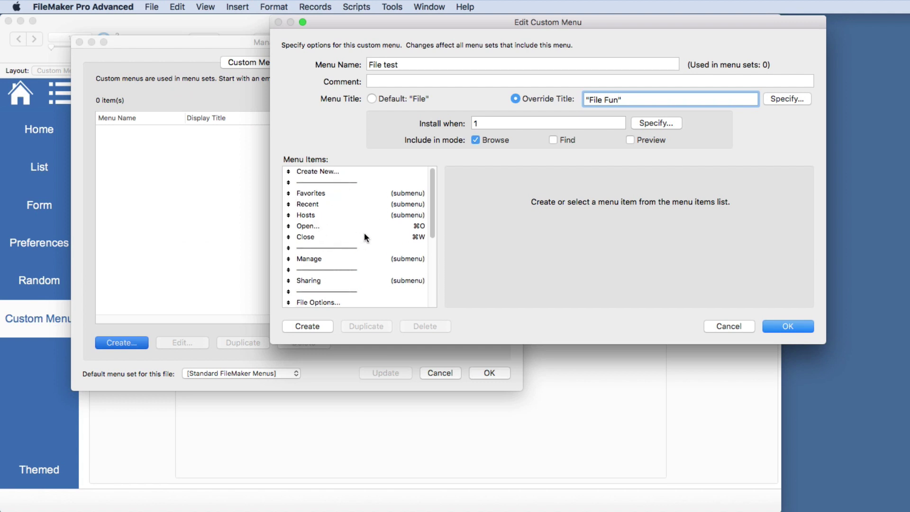
click(771, 326)
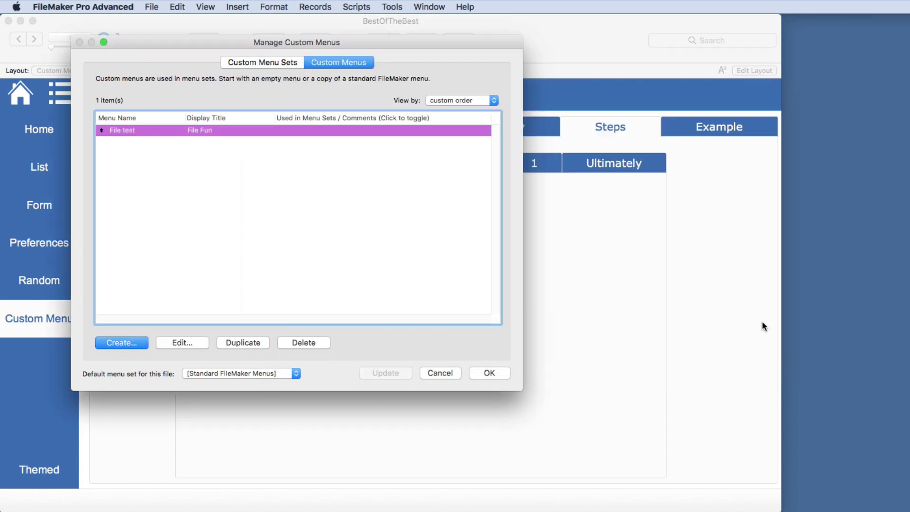
Create a custom menu from the standard Edit menu, rename it 'Edit Test', and save it
click(126, 343)
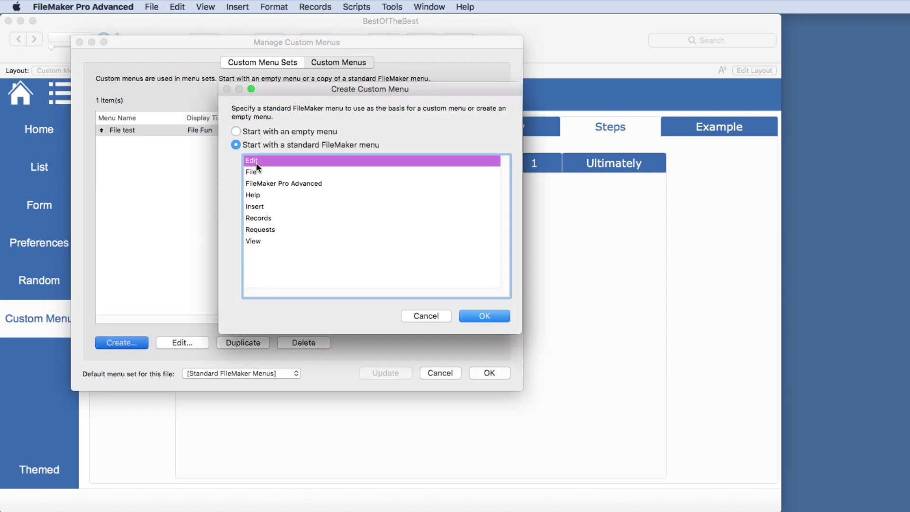
double_click(258, 162)
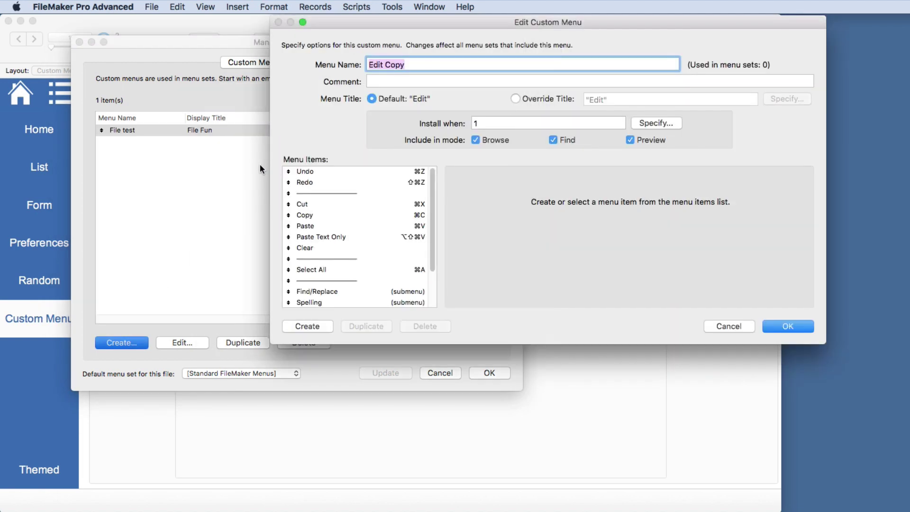
double_click(397, 65)
text(Test)
click(788, 327)
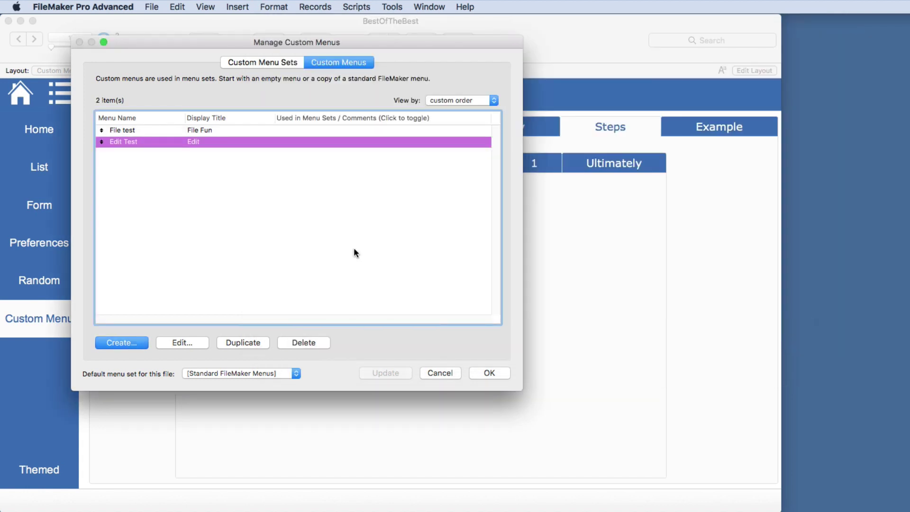
Create a menu set named 'Standard Modifiable' and add the File test menu to it
click(269, 63)
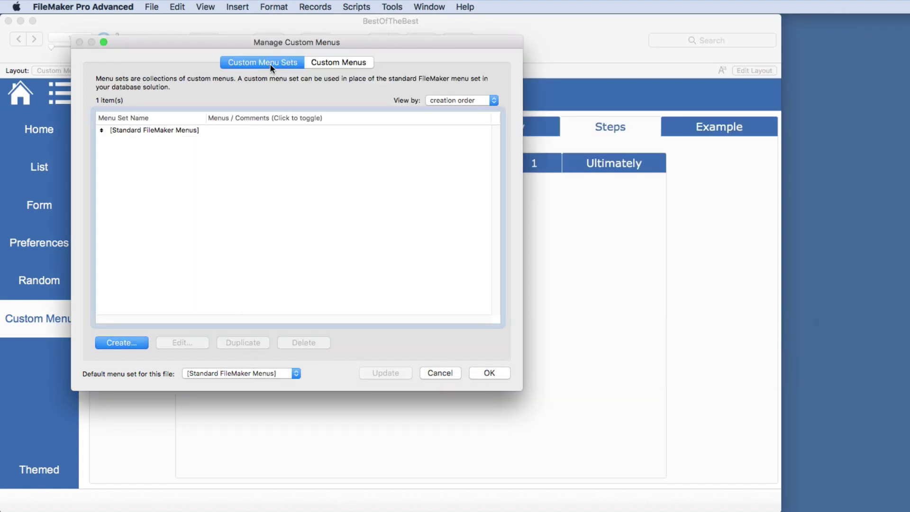
click(141, 345)
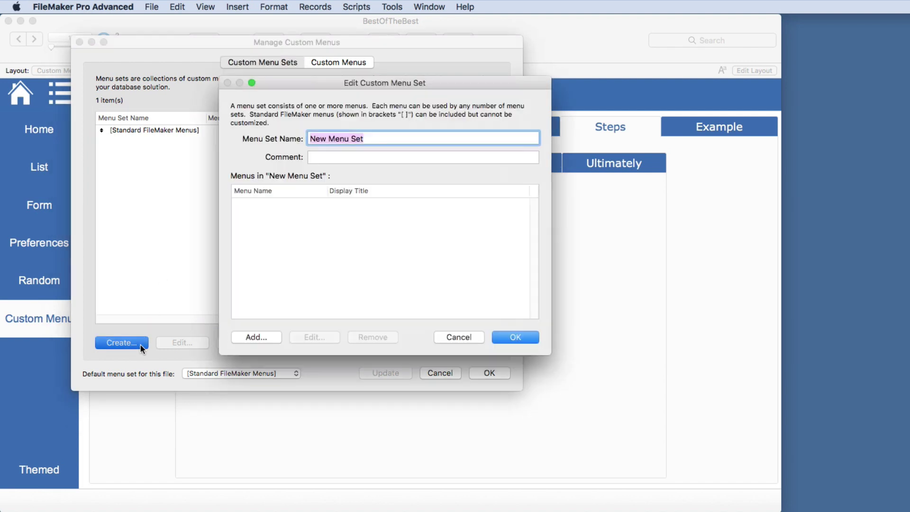
text(Stand)
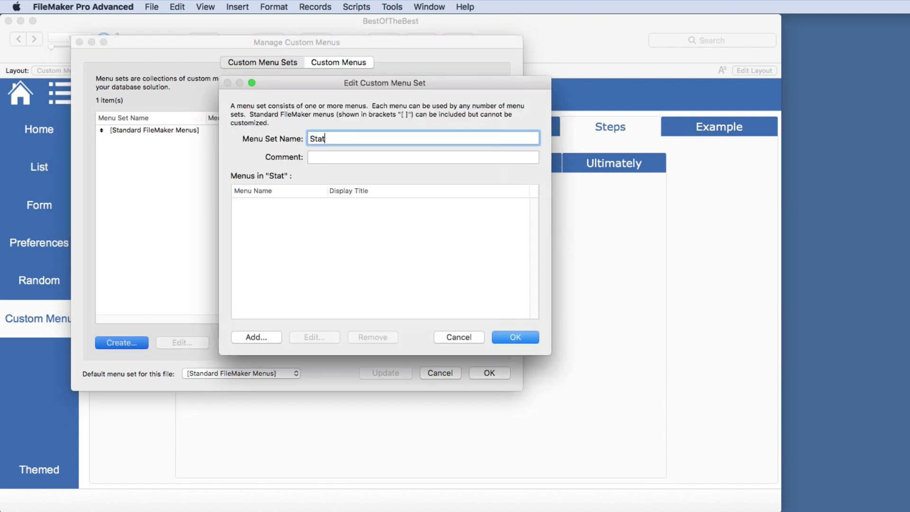
text(ard Mod)
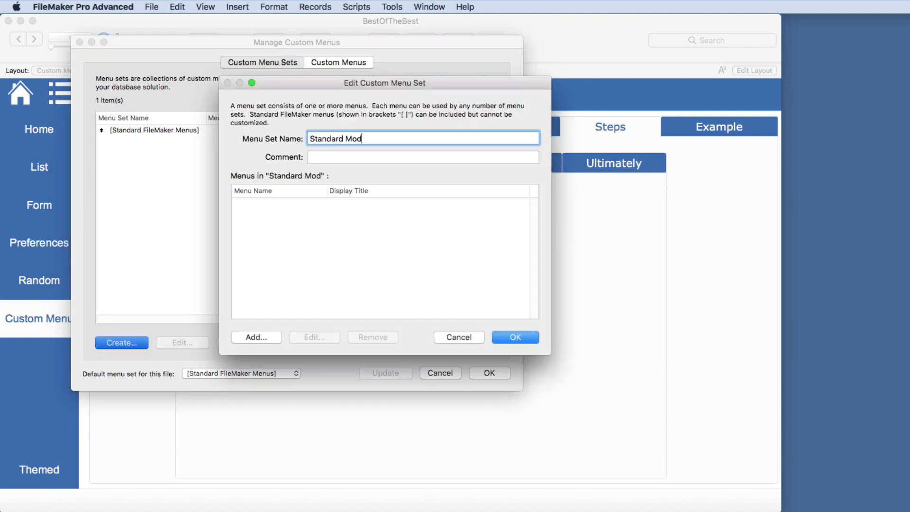
text(ifiable)
click(257, 337)
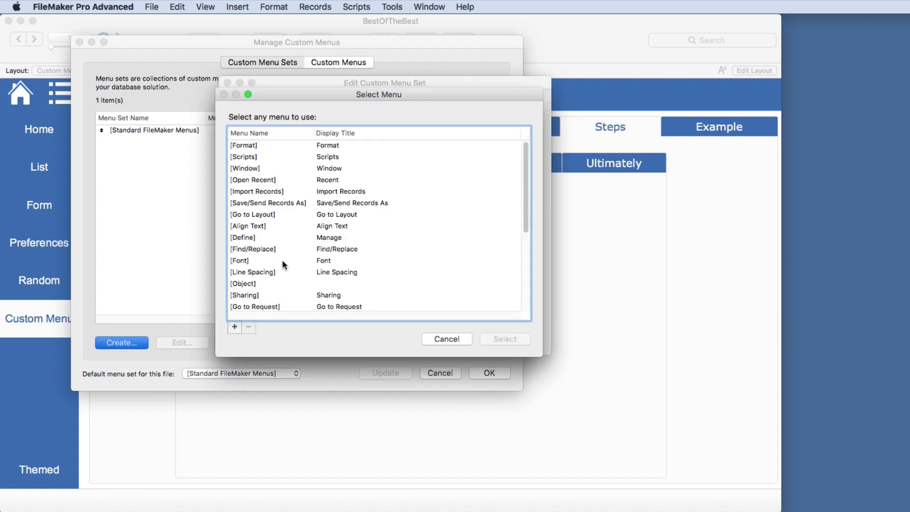
scroll(283, 259, down, 5)
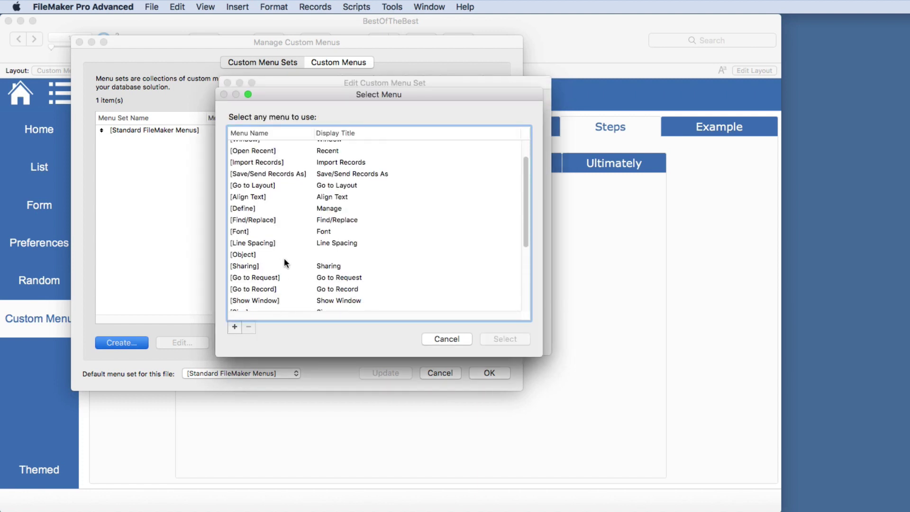
scroll(283, 258, up, 5)
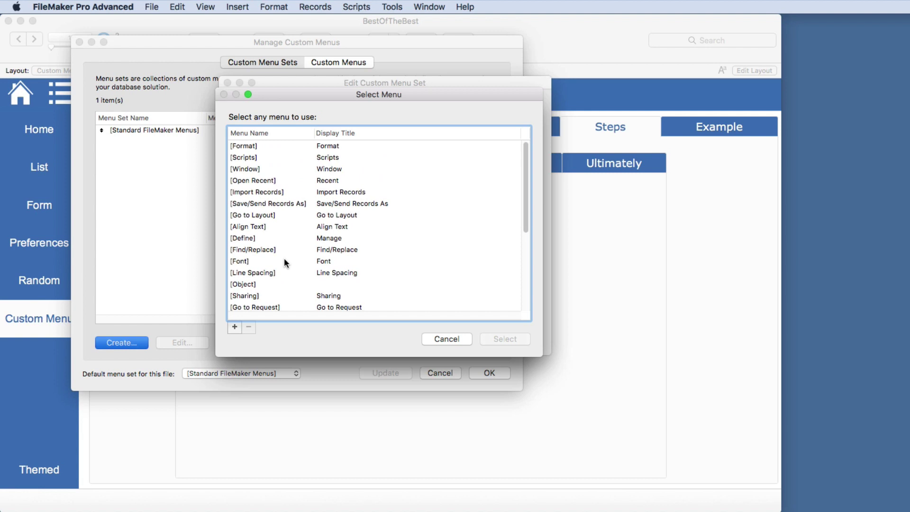
click(252, 134)
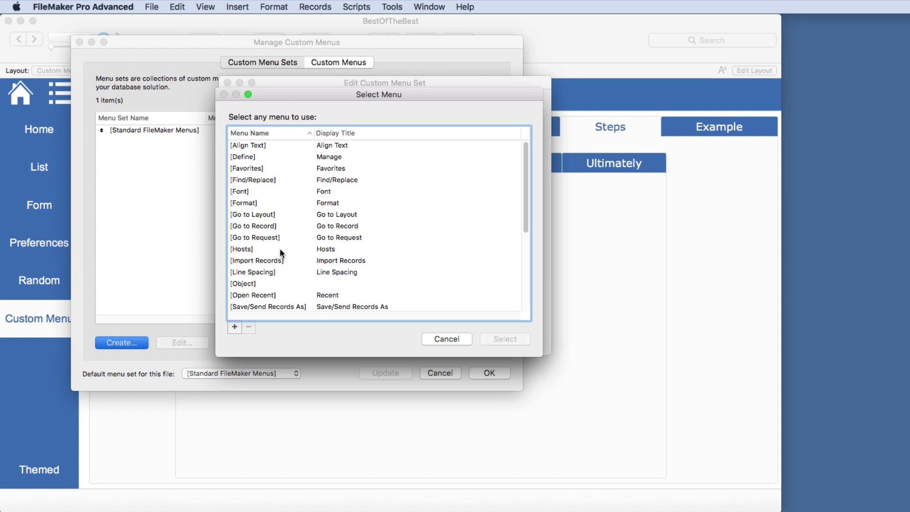
scroll(280, 248, down, 5)
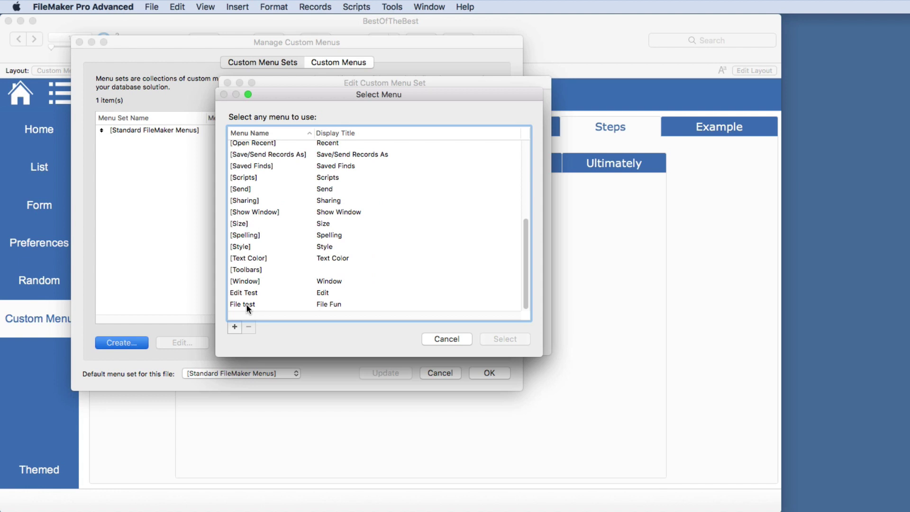
double_click(247, 304)
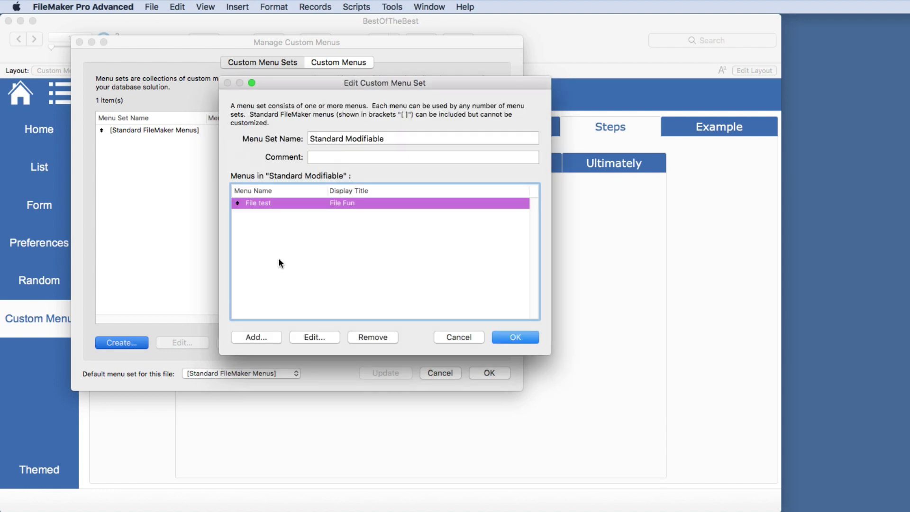
Add Edit Test to the set, reorder File test, and save the set and menu changes
click(258, 334)
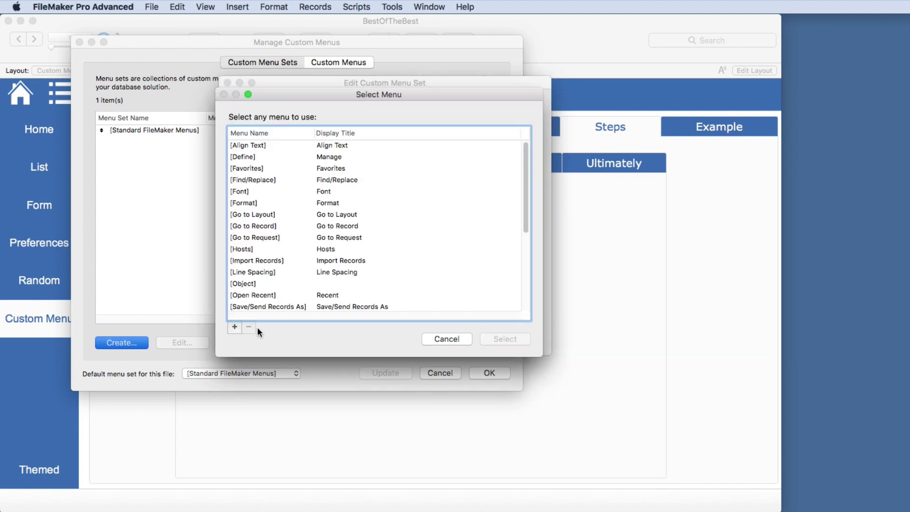
click(245, 283)
shift+click(249, 218)
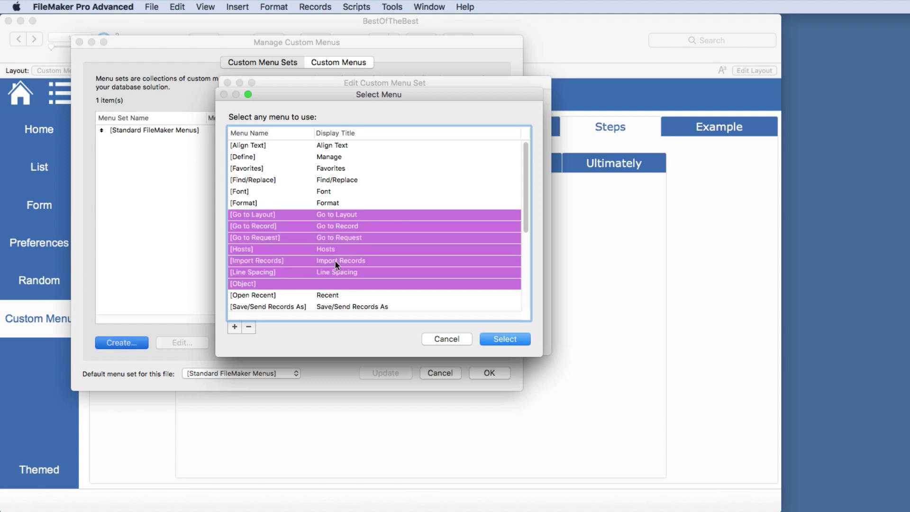
click(265, 230)
super+click(258, 261)
super+click(258, 294)
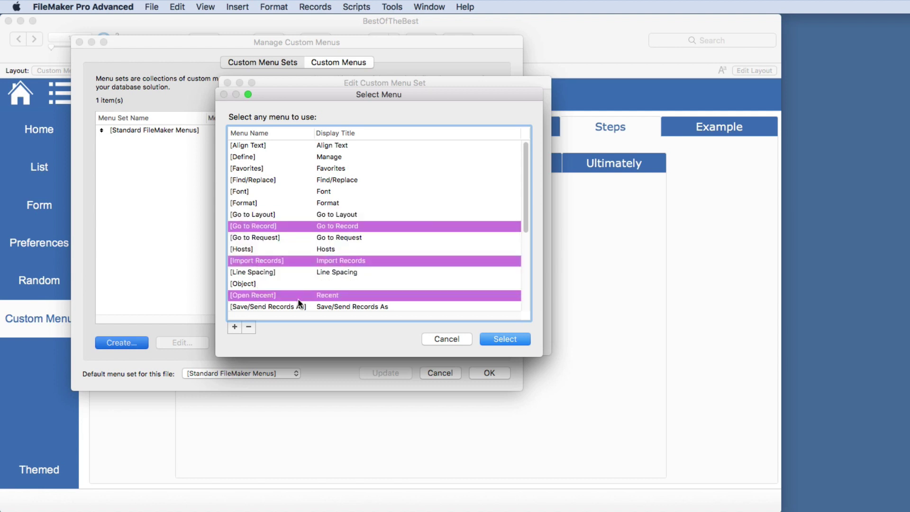
scroll(289, 275, down, 5)
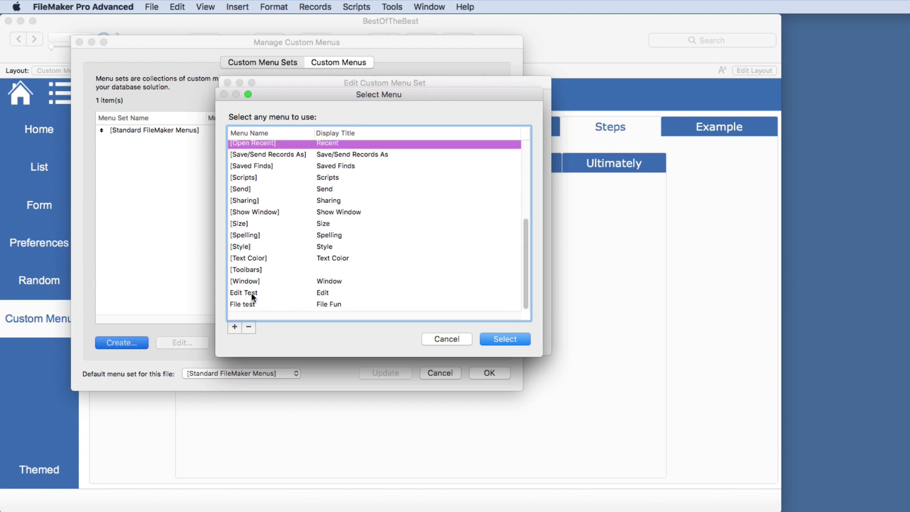
double_click(251, 294)
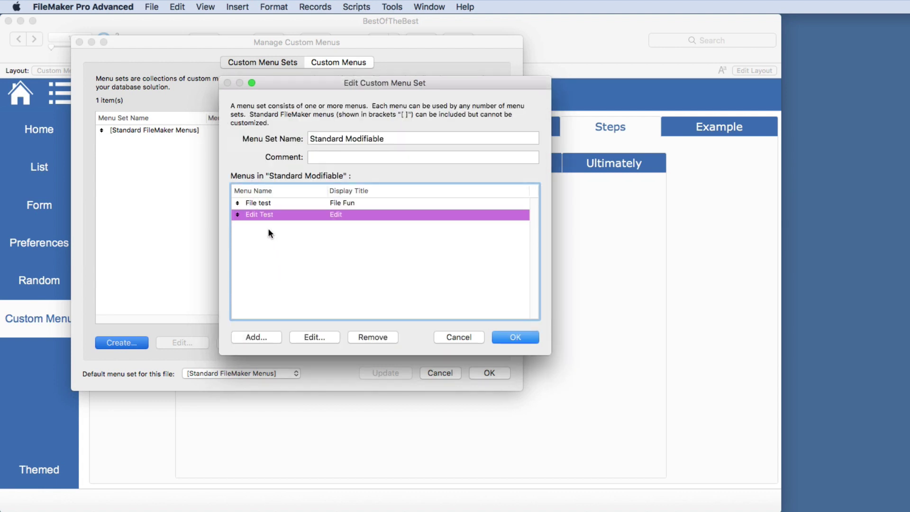
mouse_move(237, 204)
mouse_down()
mouse_move(236, 219)
mouse_move(237, 201)
mouse_up()
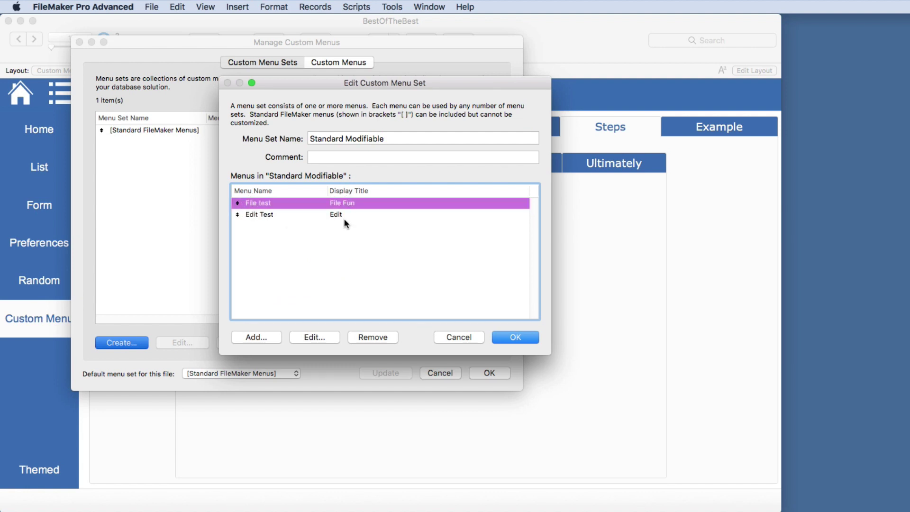
click(504, 334)
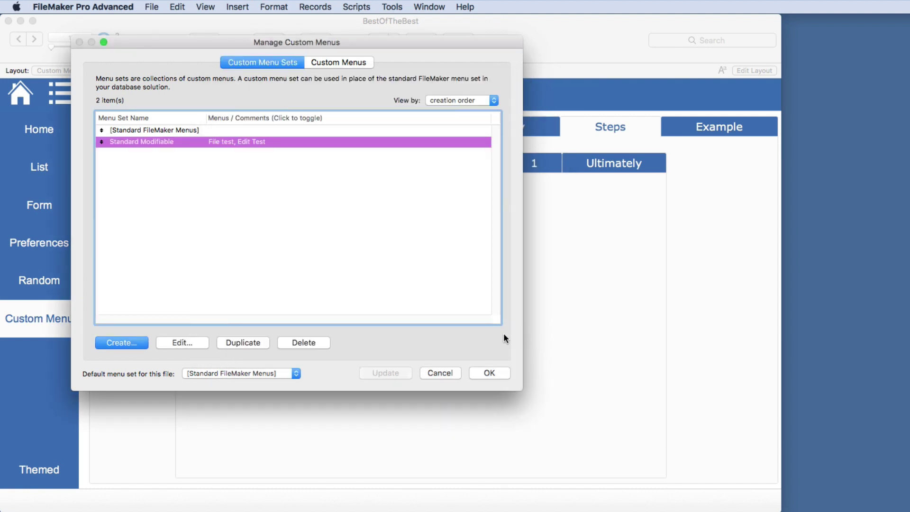
click(482, 374)
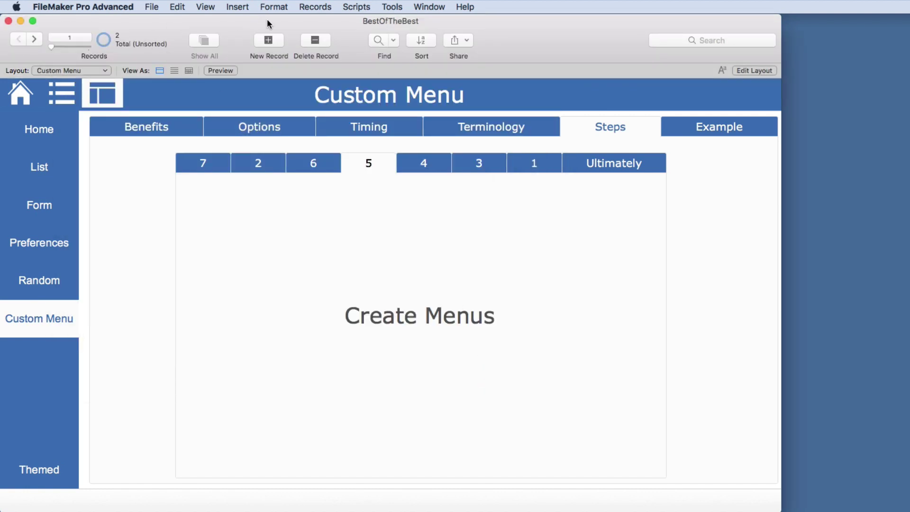
Apply the Standard Modifiable menu set and inspect the File Fun menu's commands
click(387, 7)
mouse_move(405, 63)
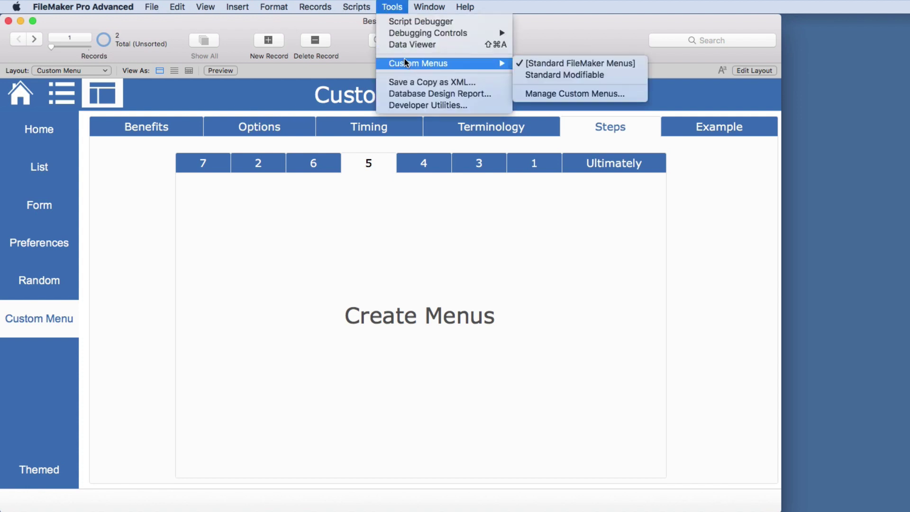
click(550, 75)
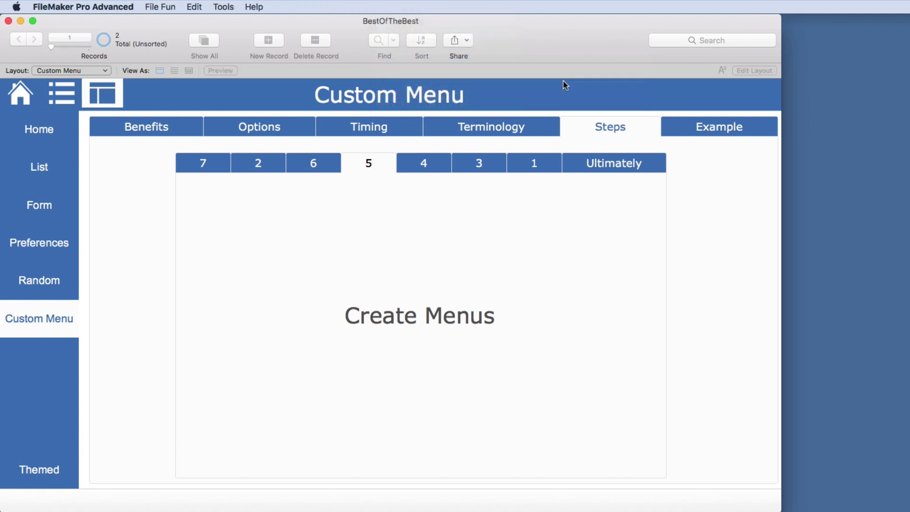
click(160, 8)
mouse_move(188, 9)
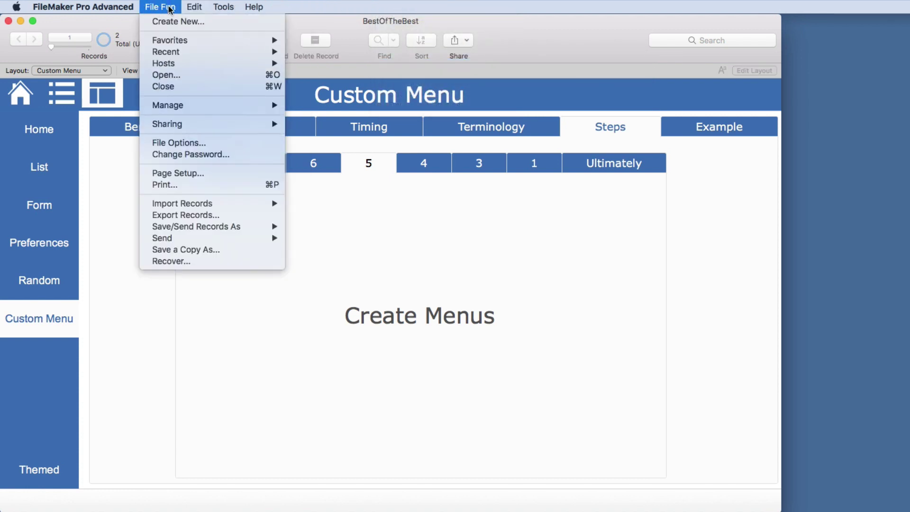
mouse_move(160, 9)
mouse_move(221, 8)
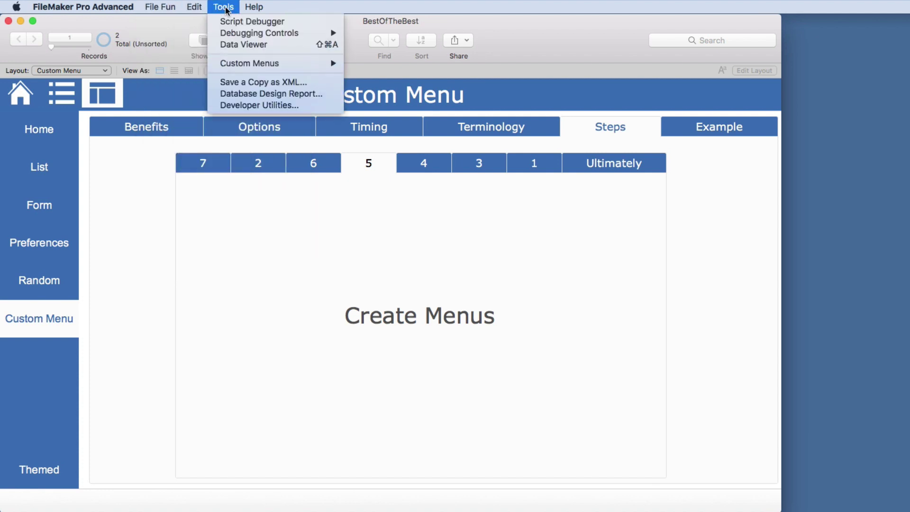
mouse_move(251, 9)
mouse_move(122, 5)
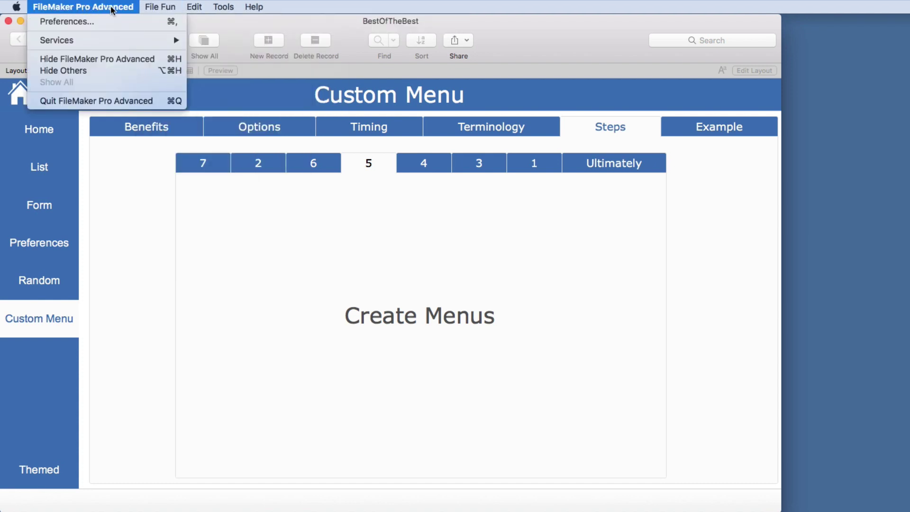
click(284, 7)
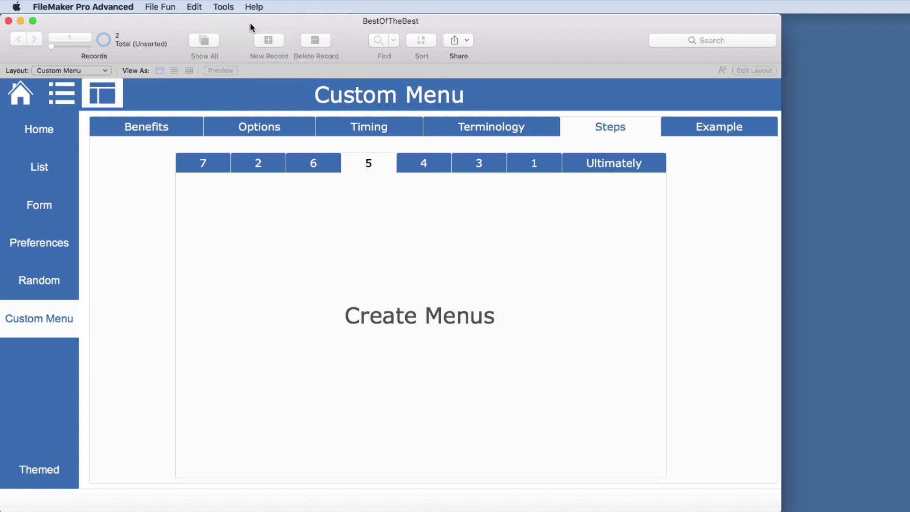
Return to [Standard FileMaker Menus] via Tools > Custom Menus
click(223, 8)
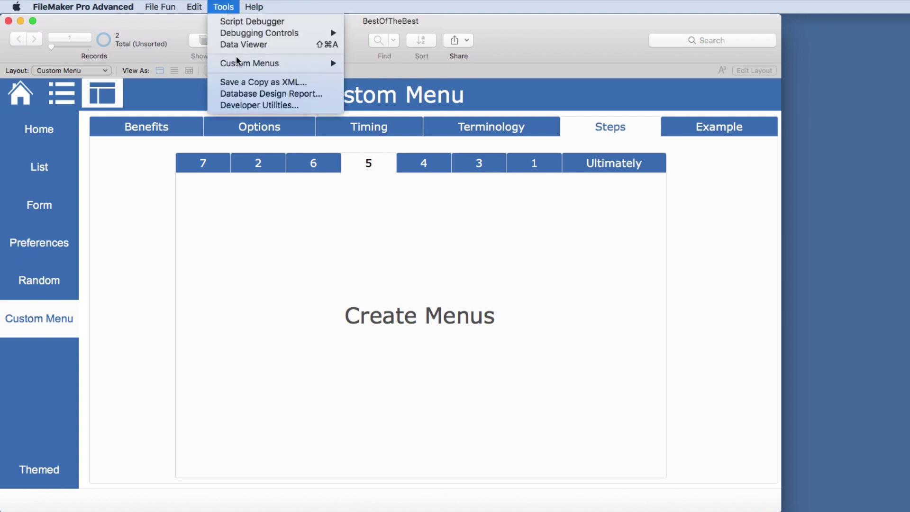
mouse_move(240, 63)
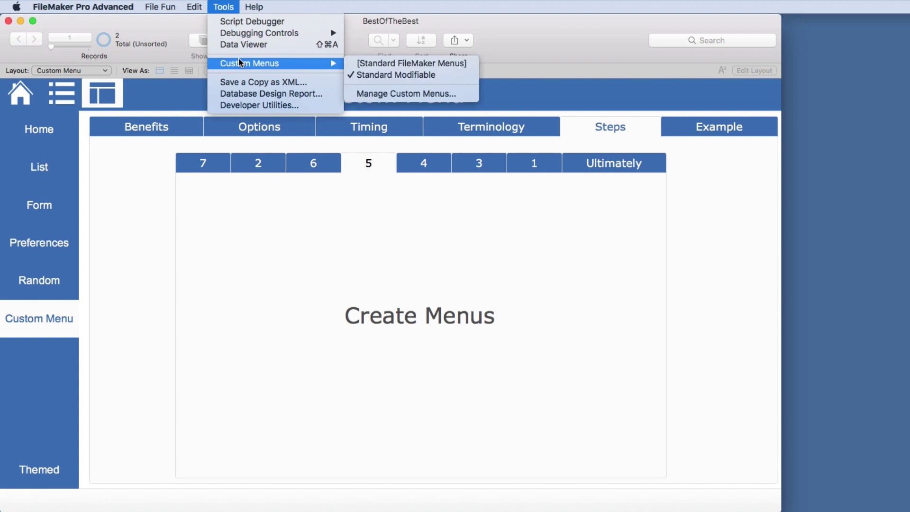
click(389, 63)
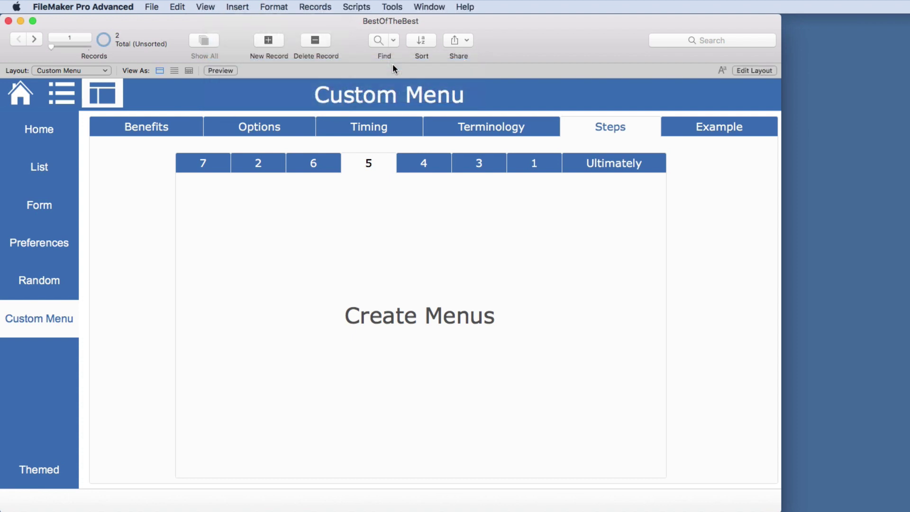
Open Manage Custom Menus, glance at the Standard Modifiable set, and show the Custom Menus list
click(152, 6)
mouse_move(181, 107)
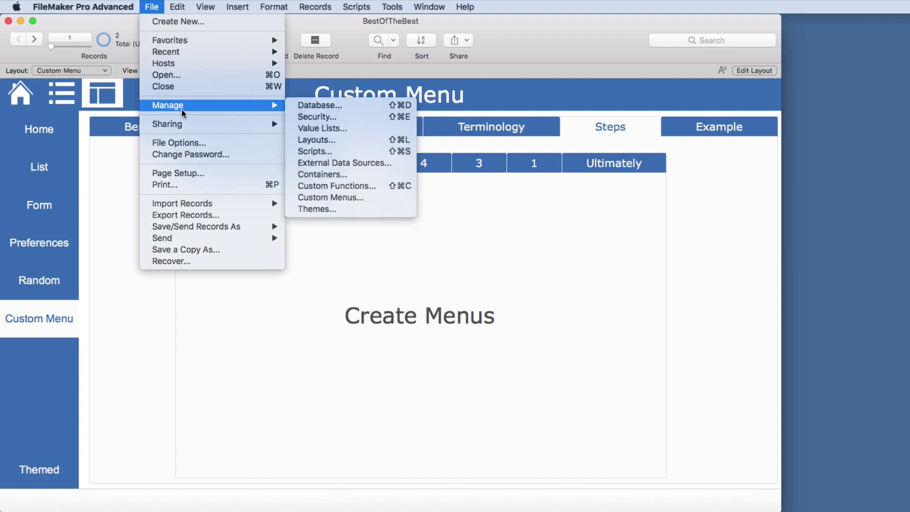
click(318, 196)
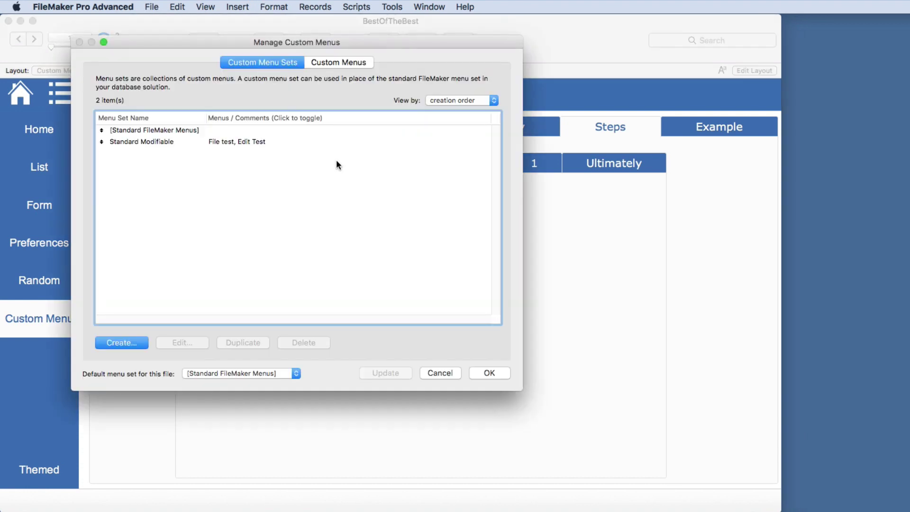
double_click(151, 140)
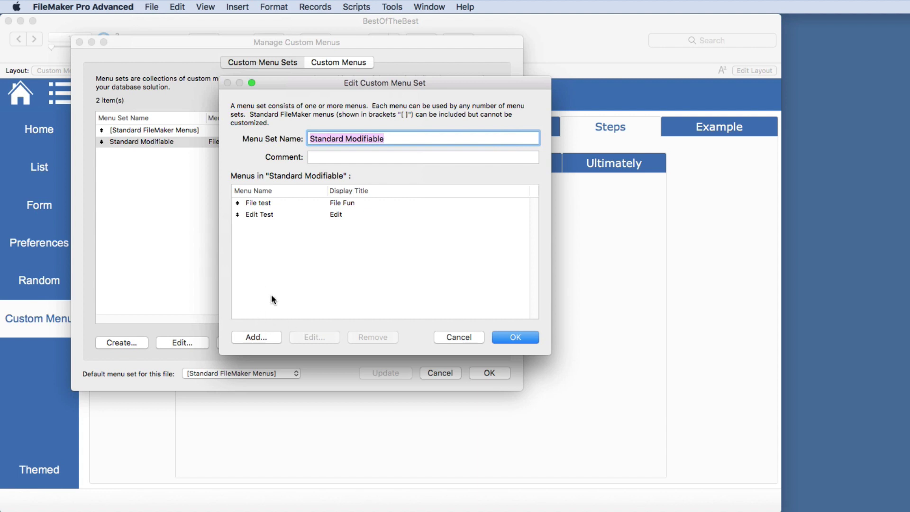
click(451, 336)
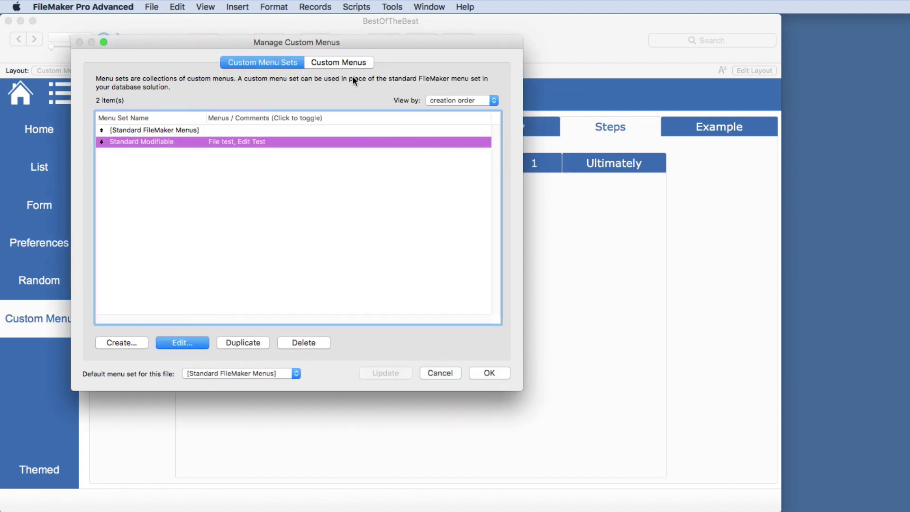
click(345, 64)
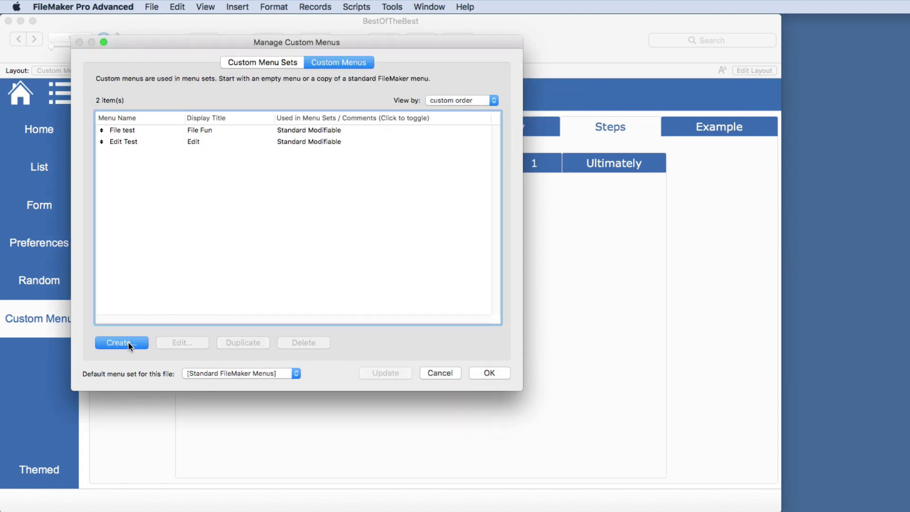
Create a menu from the standard View menu, rename it View Test, and save
click(128, 342)
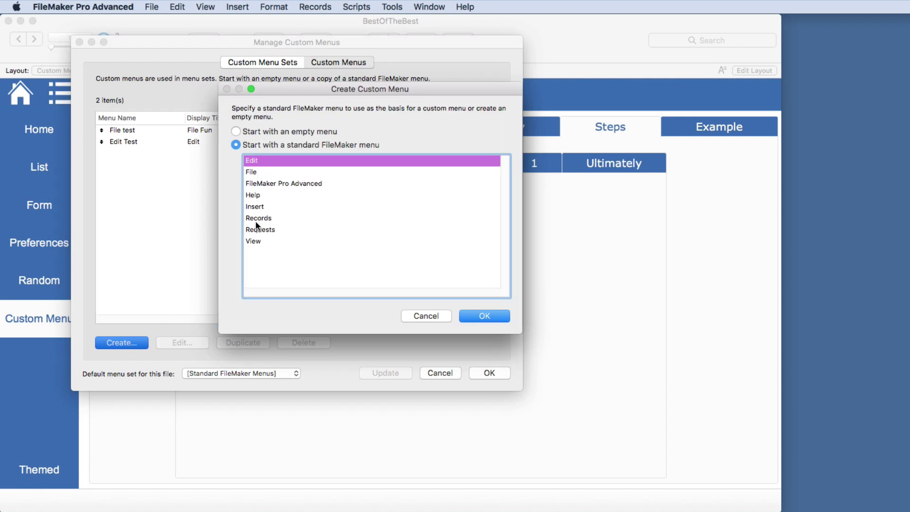
double_click(255, 241)
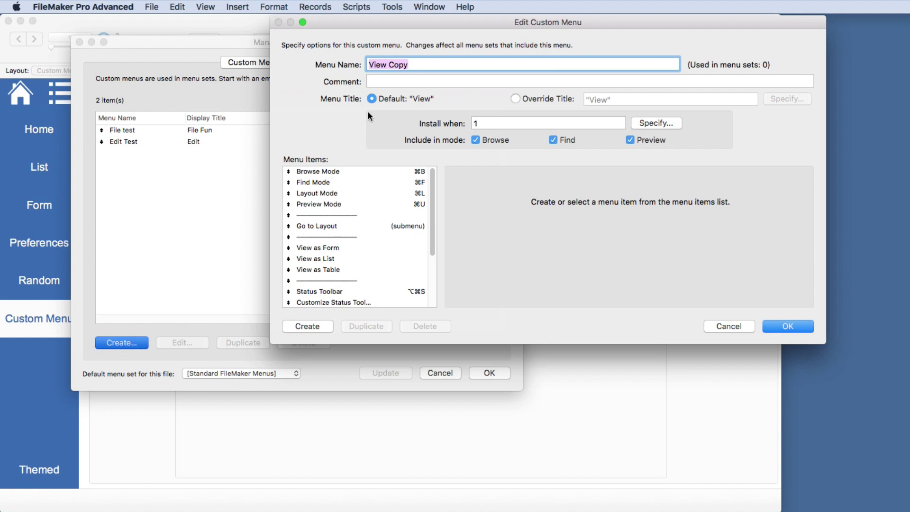
click(400, 65)
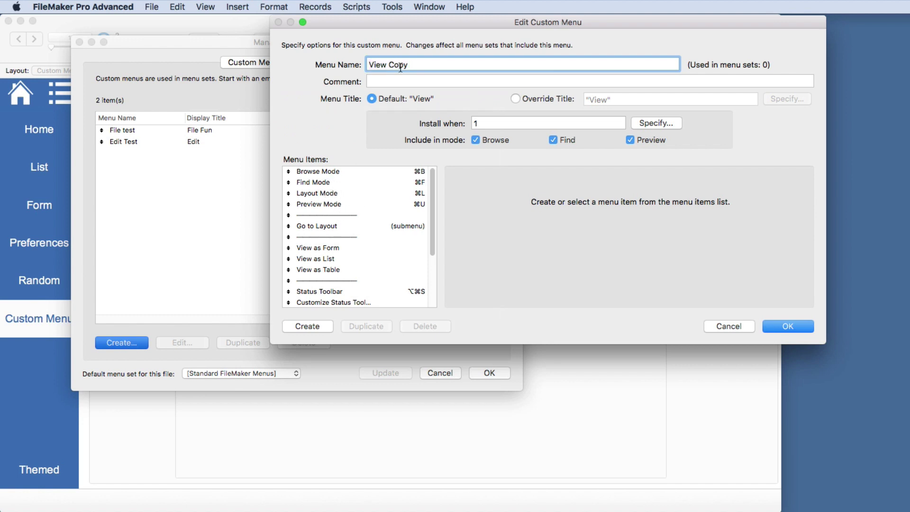
double_click(400, 66)
text(Test)
scroll(390, 207, down, 1)
click(775, 327)
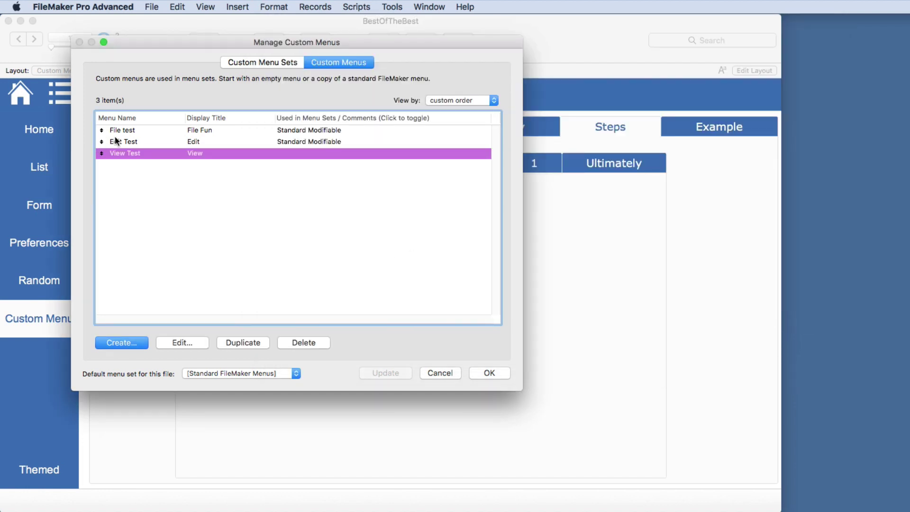
Add an empty item below Open... in the File test menu and save both dialogs
double_click(132, 131)
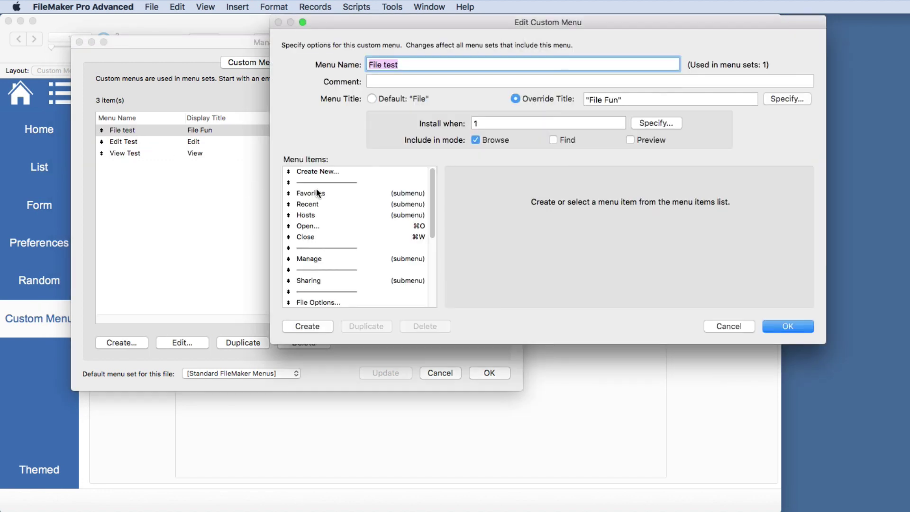
click(312, 227)
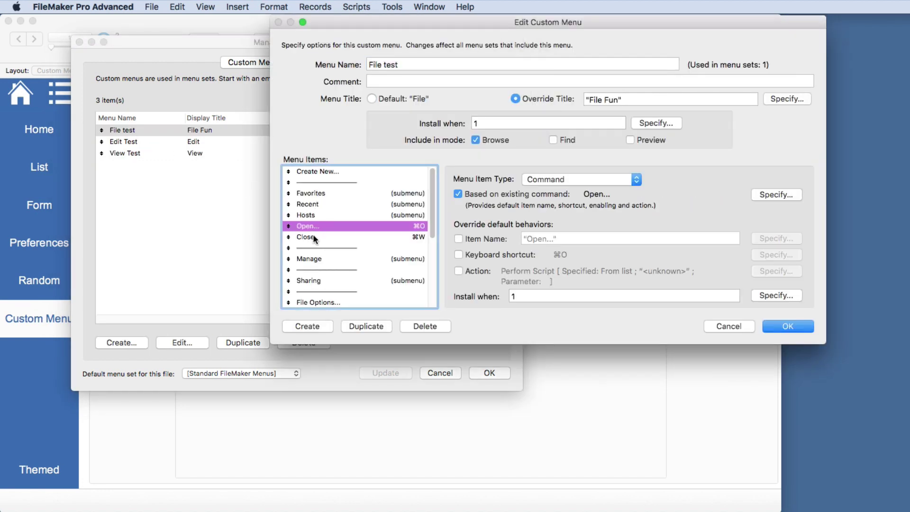
click(312, 325)
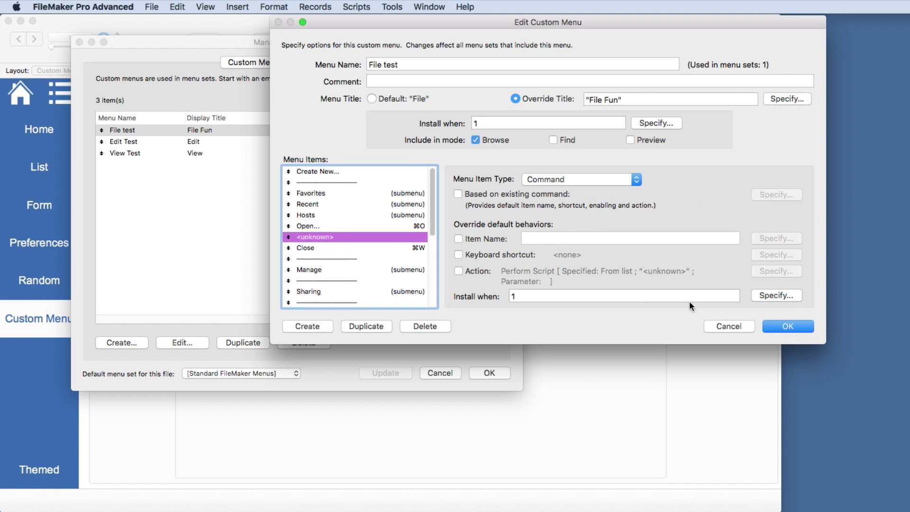
click(772, 324)
click(490, 372)
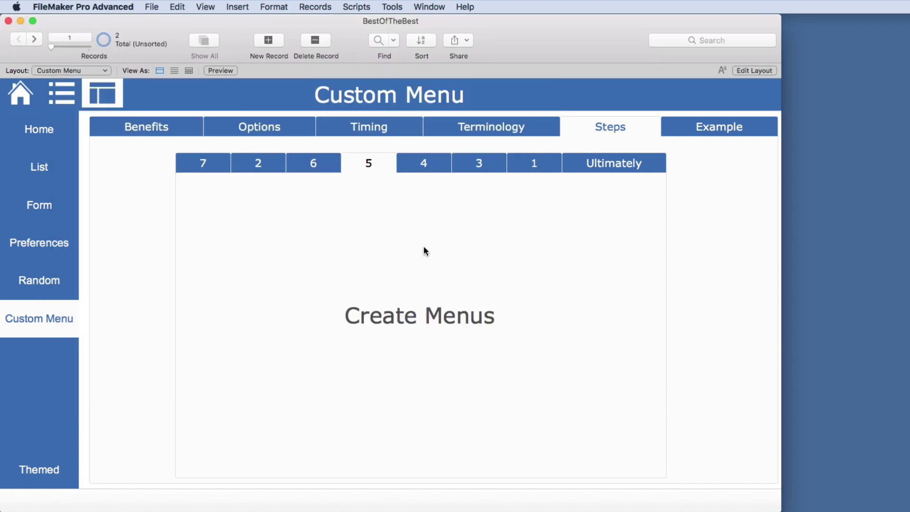
Apply Standard Modifiable menus, check File Fun, and reopen Manage Custom Menus
click(392, 6)
mouse_move(408, 65)
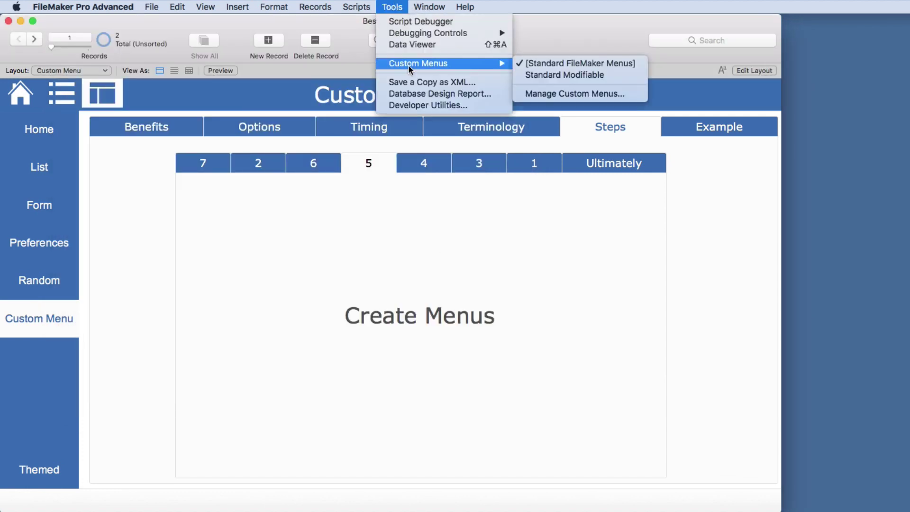
click(531, 78)
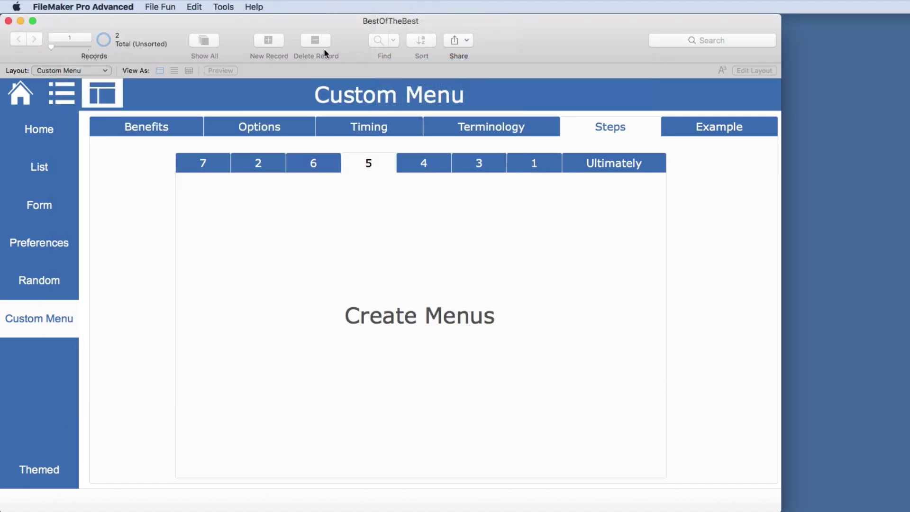
click(172, 6)
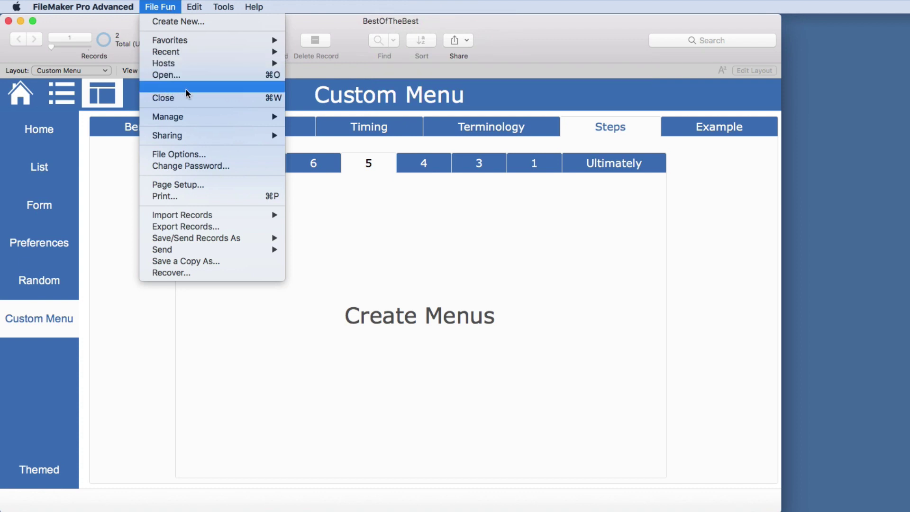
mouse_move(224, 7)
mouse_move(237, 63)
click(366, 96)
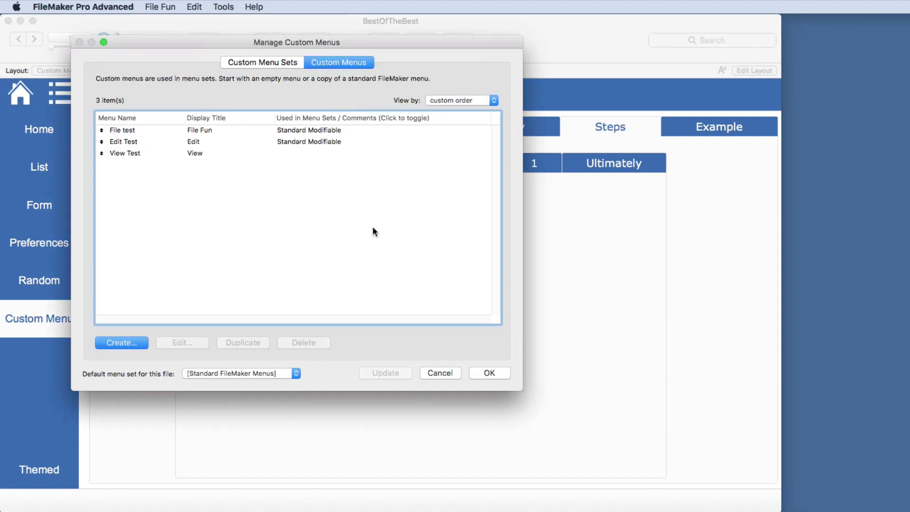
Open File test, select the new <unknown> item, and try it as a Submenu
double_click(121, 127)
click(319, 238)
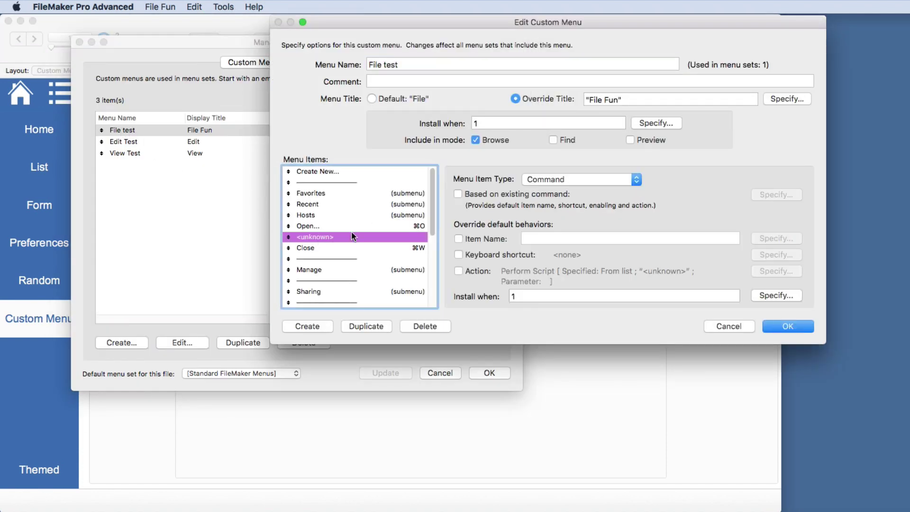
click(541, 181)
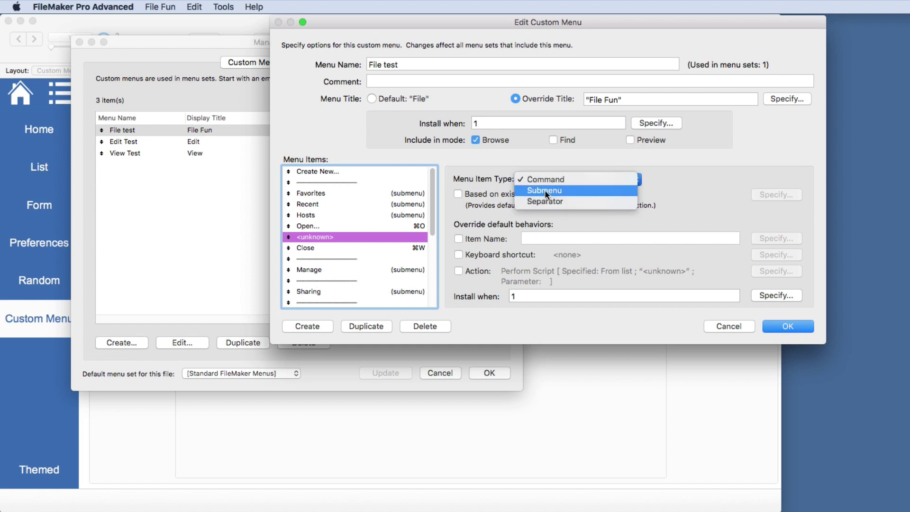
click(544, 189)
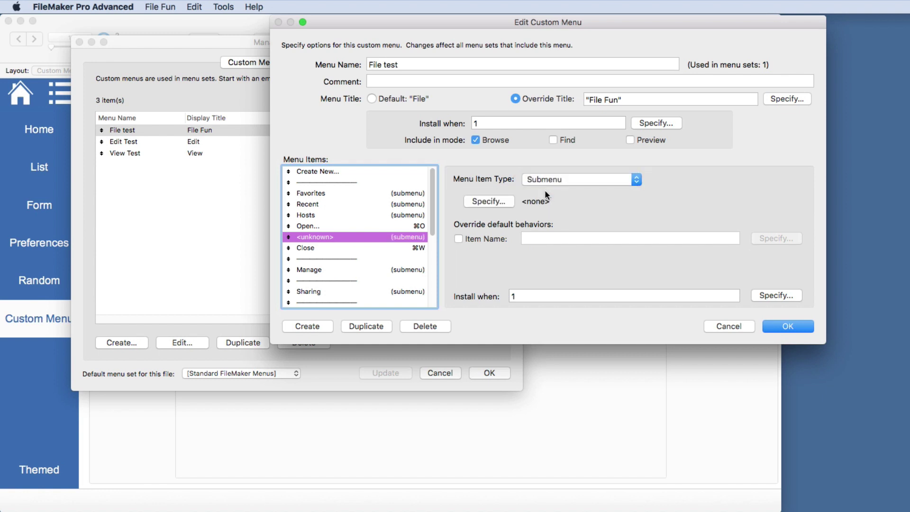
click(502, 201)
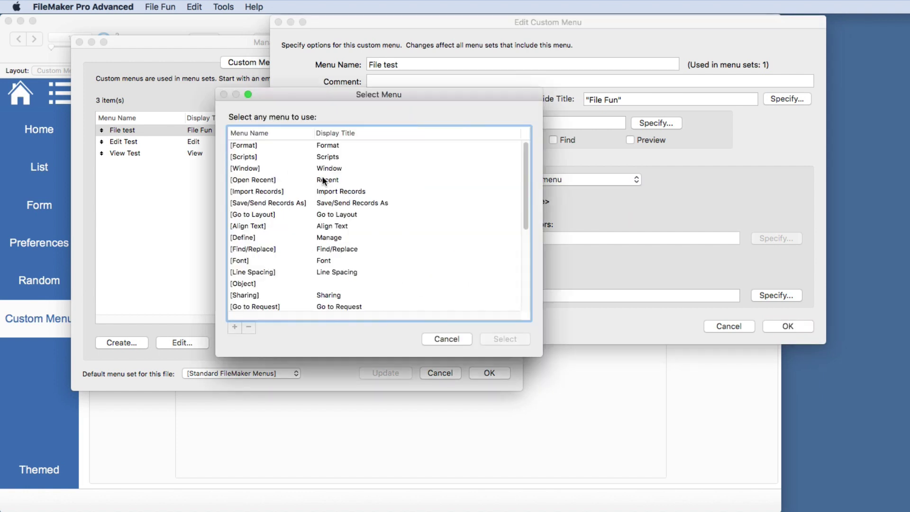
scroll(274, 274, down, 5)
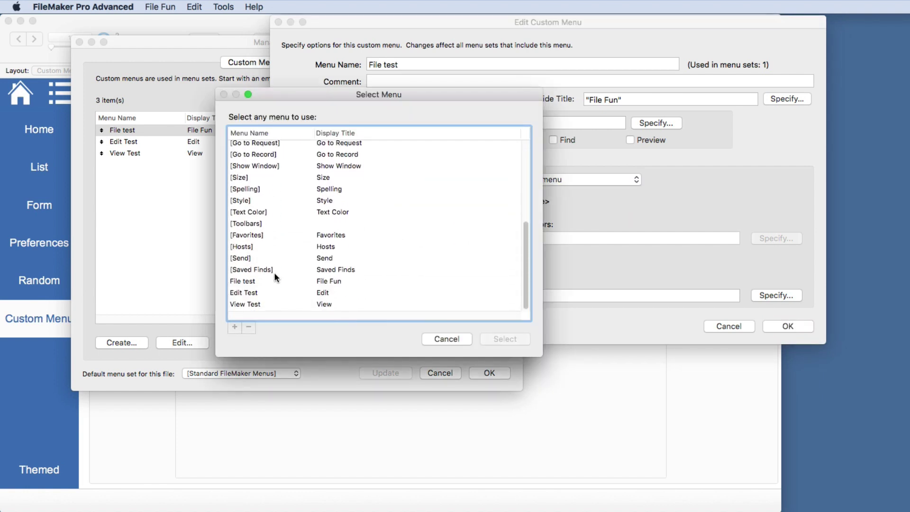
click(437, 342)
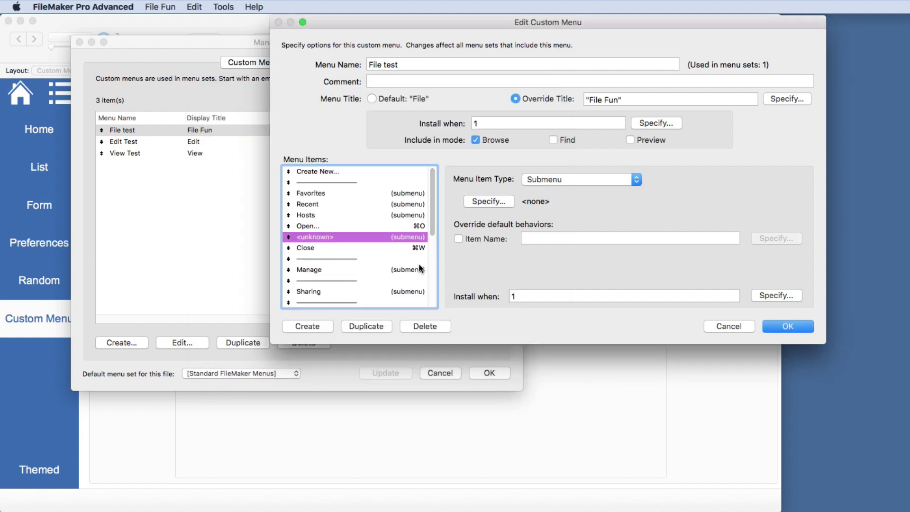
Try Separator, set the item back to Command, and browse the Based on existing command list
click(555, 179)
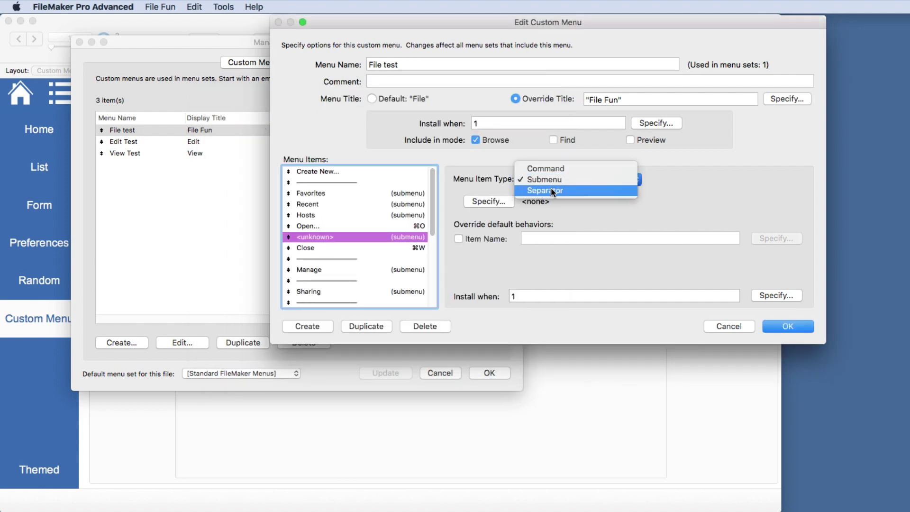
click(550, 186)
click(562, 181)
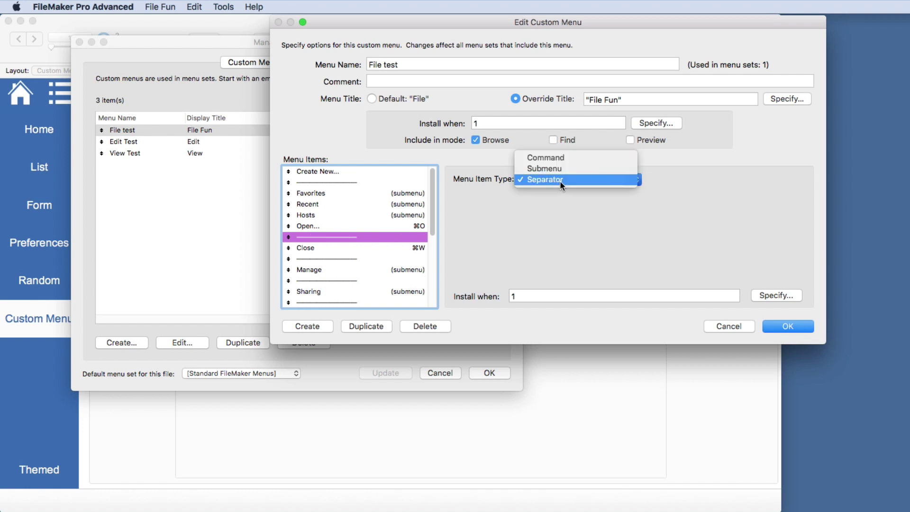
click(547, 161)
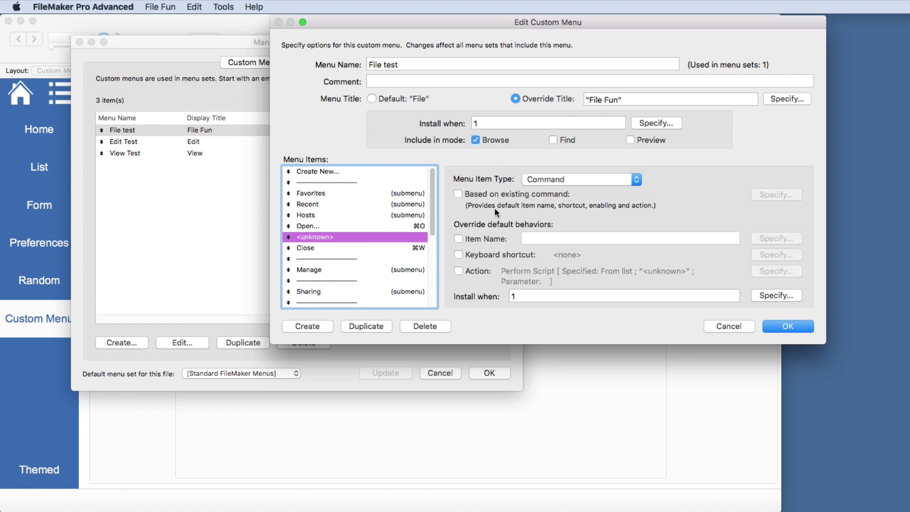
click(458, 194)
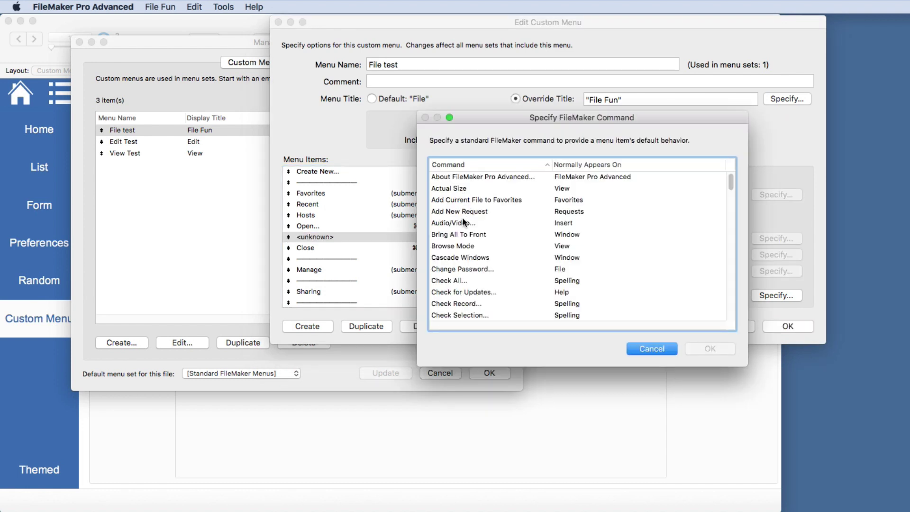
scroll(461, 280, down, 10)
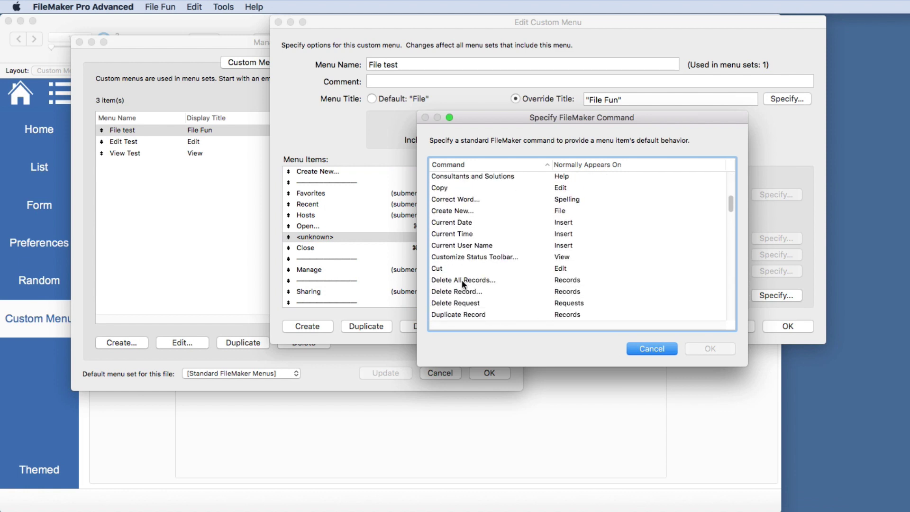
scroll(461, 279, down, 15)
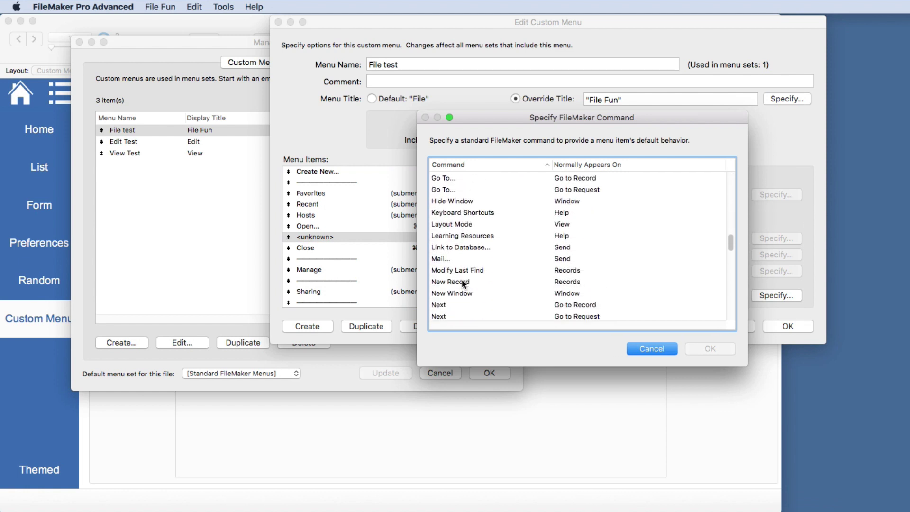
scroll(462, 281, down, 10)
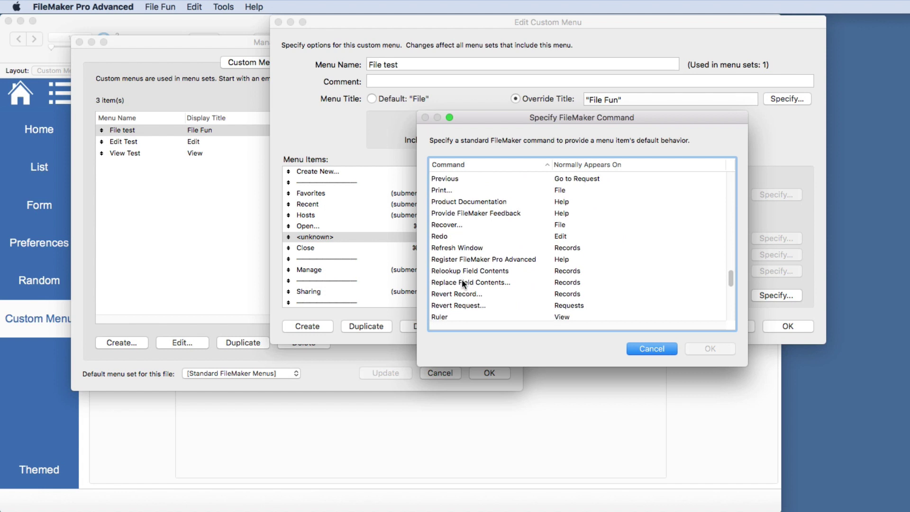
click(670, 348)
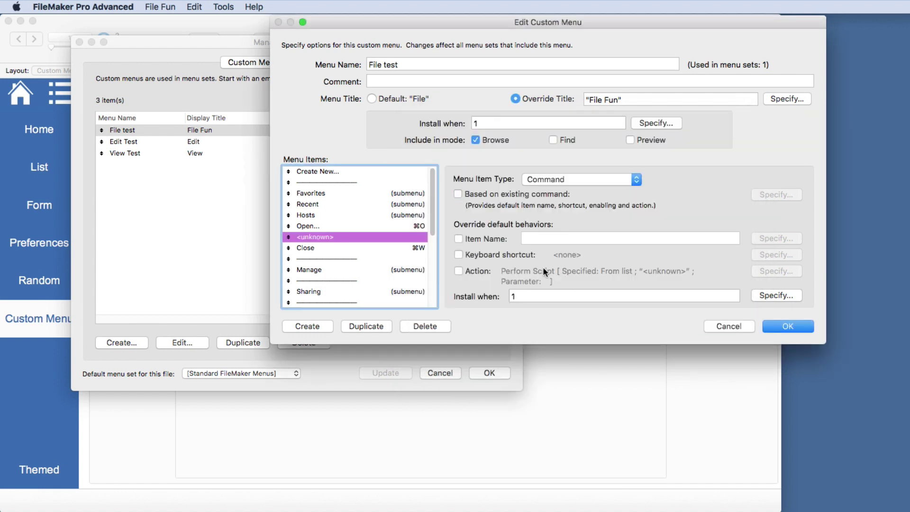
Set the item name calculation to the quoted literal "Re-Login"
click(459, 239)
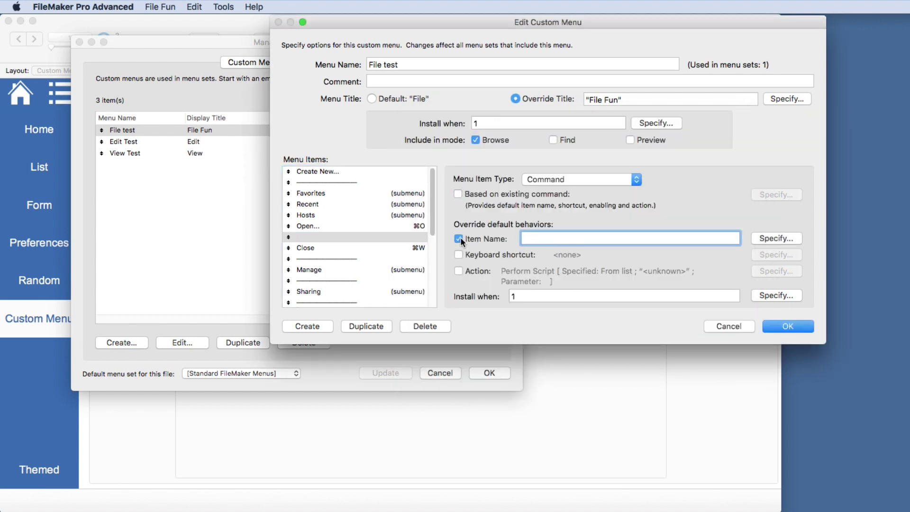
text(Re-Login)
click(762, 240)
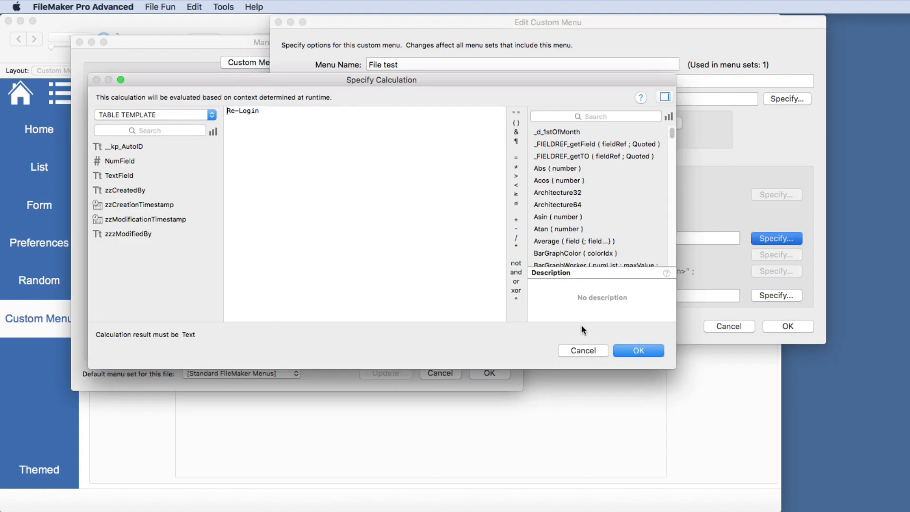
key(Return)
click(351, 184)
key(Left)
text(")
key(End)
text(")
click(638, 350)
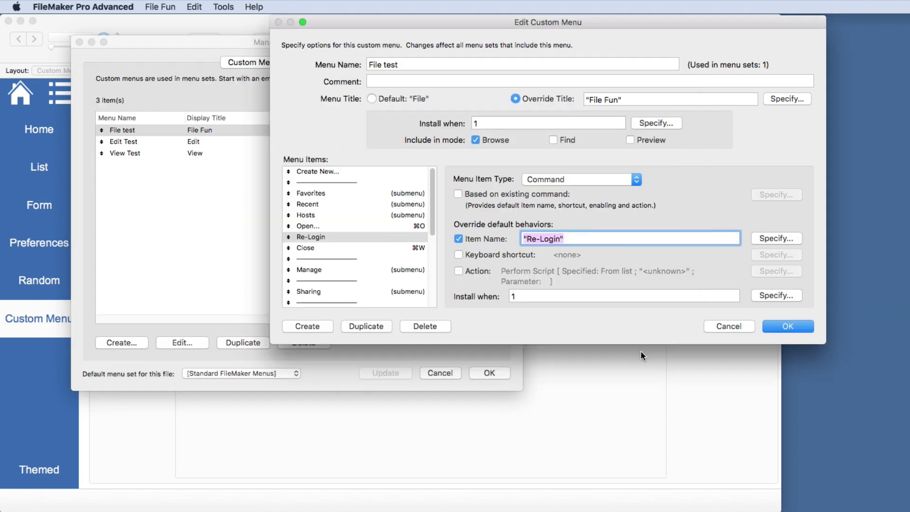
Assign the Re-Login item the keyboard shortcut Option-Shift-Command-Z
click(459, 255)
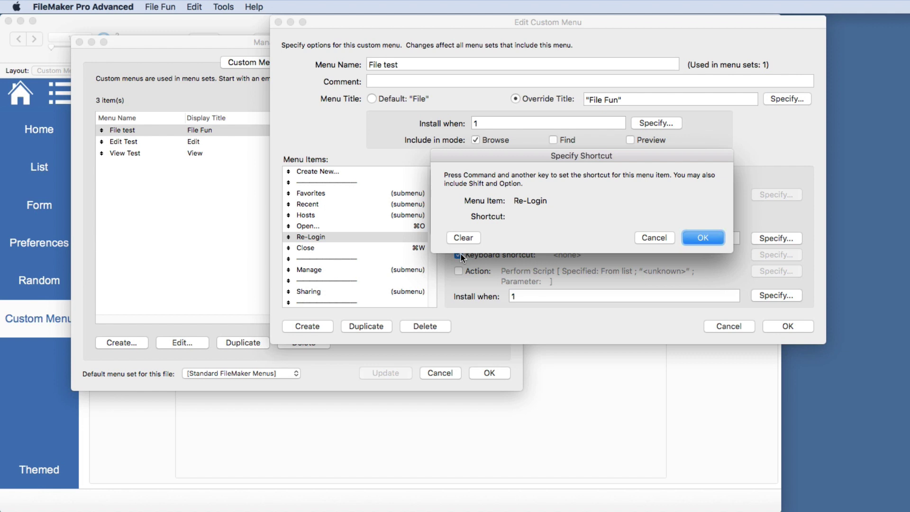
key(super+alt+shift+z)
click(694, 235)
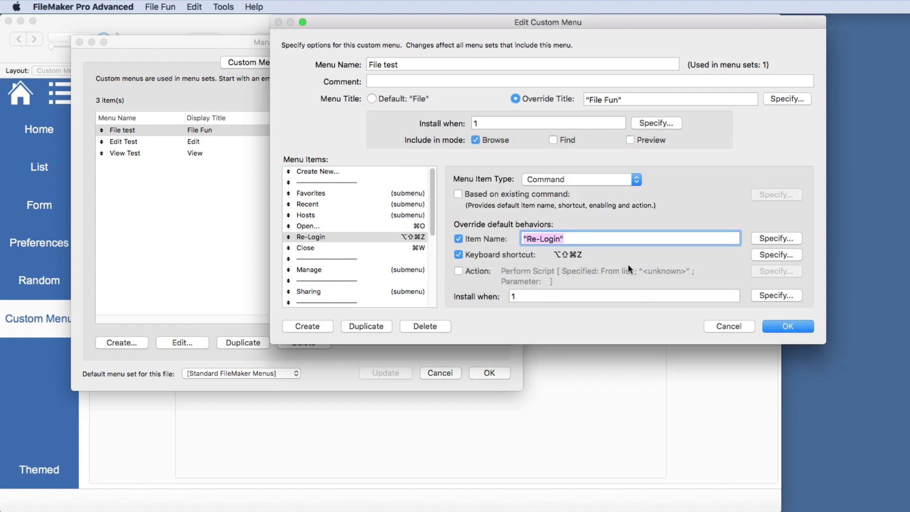
Make the item's action Perform Script 'Re-Login' and save the File Fun menu changes
click(459, 271)
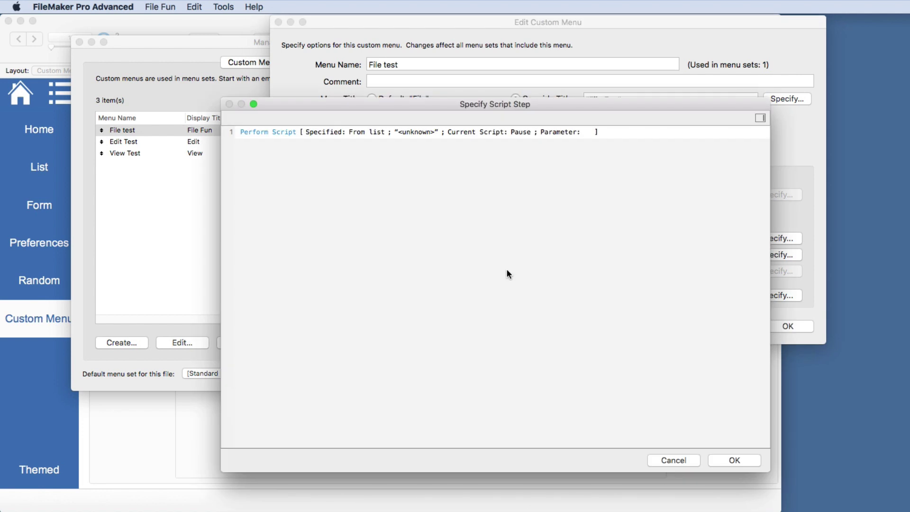
click(260, 132)
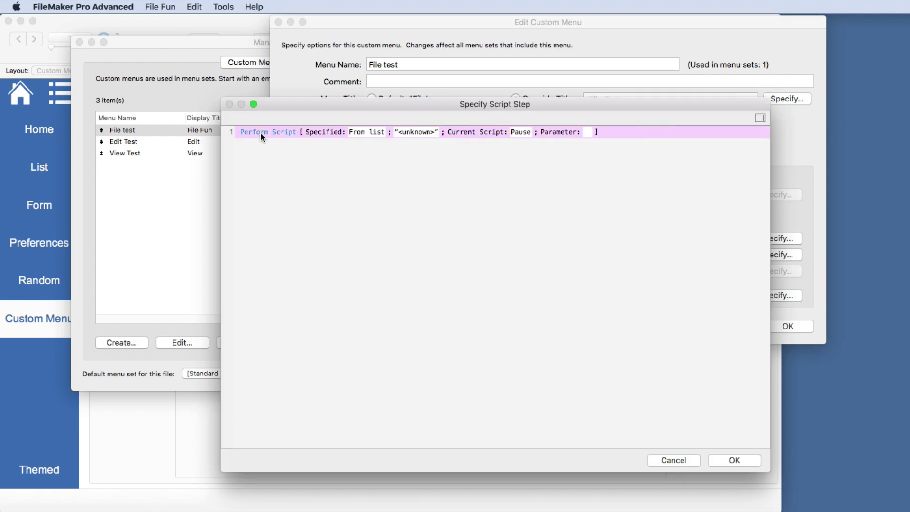
key(BackSpace)
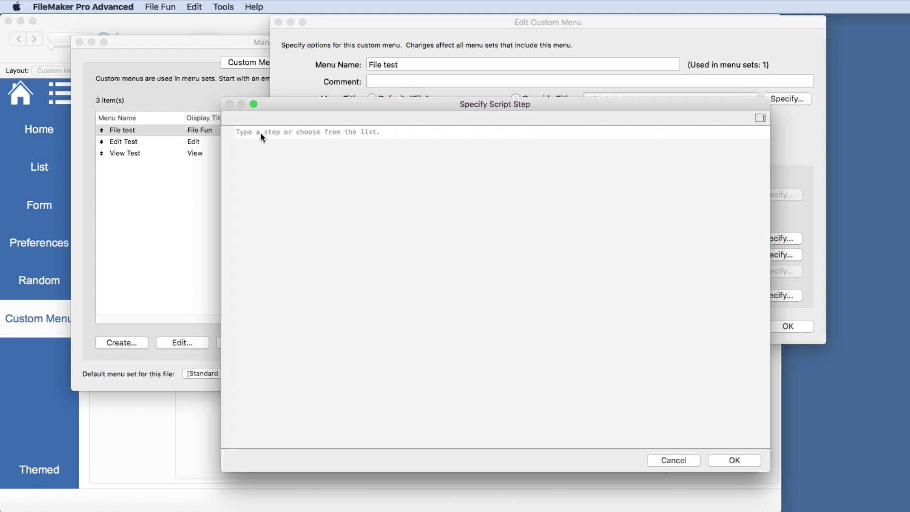
text(so)
key(BackSpace)
key(BackSpace)
text(ps)
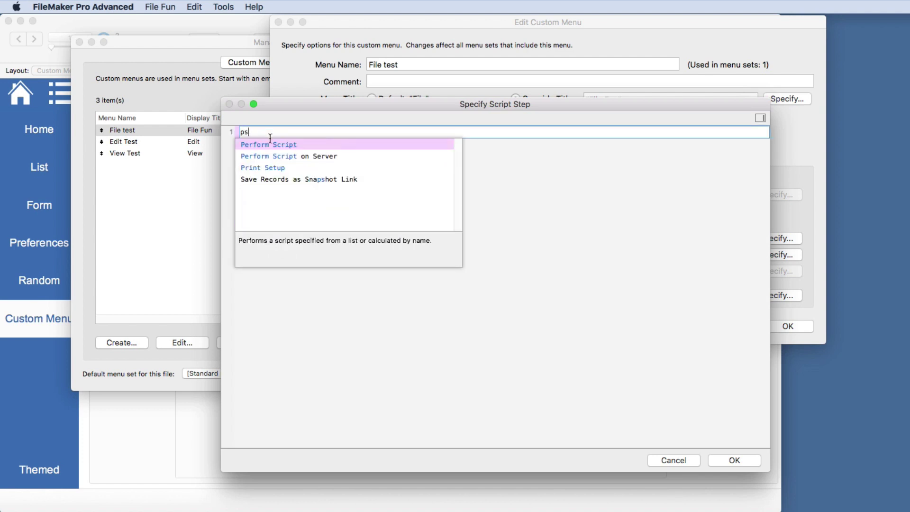
click(274, 142)
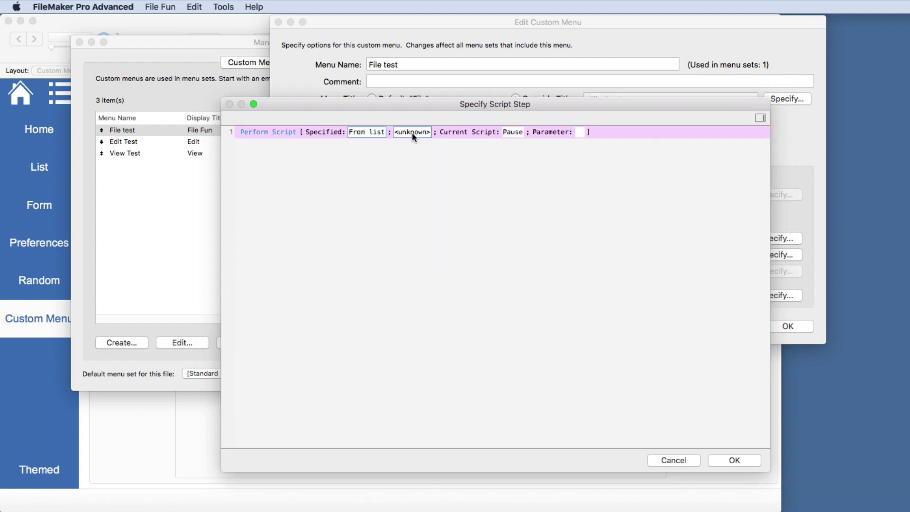
double_click(422, 233)
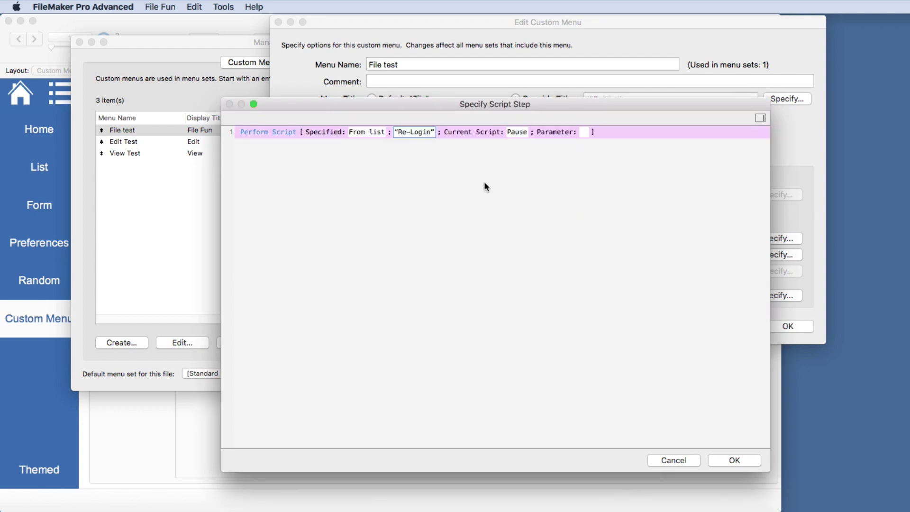
click(739, 459)
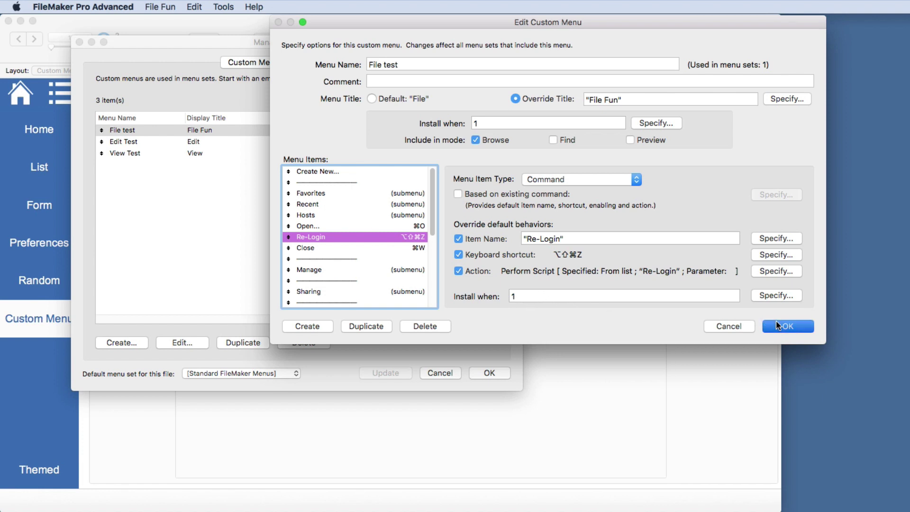
click(805, 326)
click(492, 373)
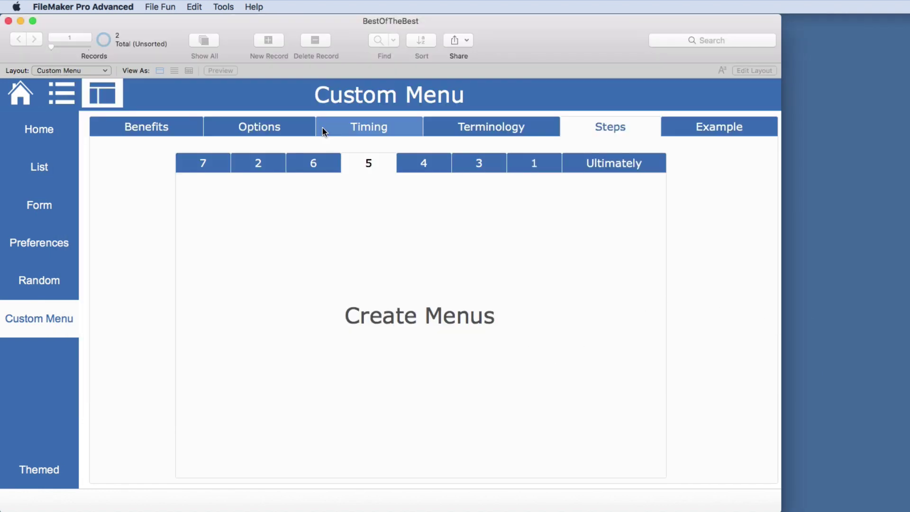
Confirm Re-Login shows in File Fun, then reopen Manage Custom Menus from Tools > Custom Menus
click(157, 7)
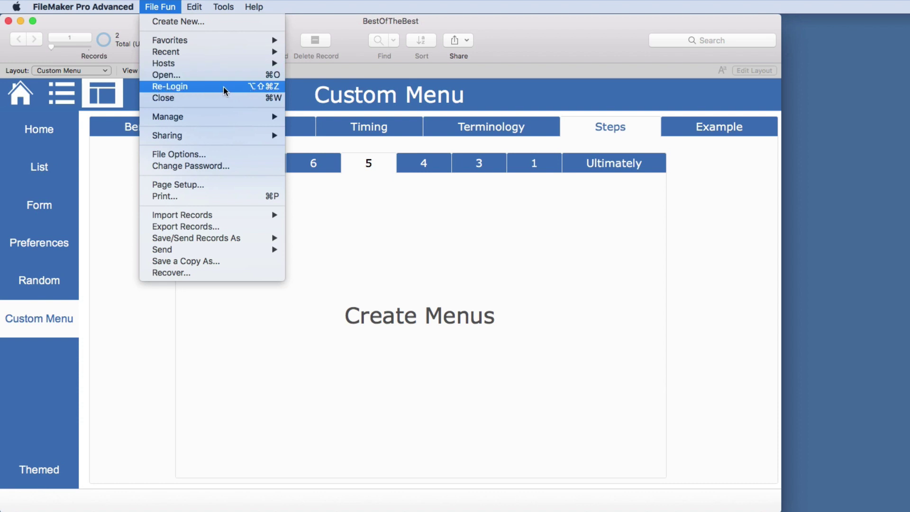
click(157, 4)
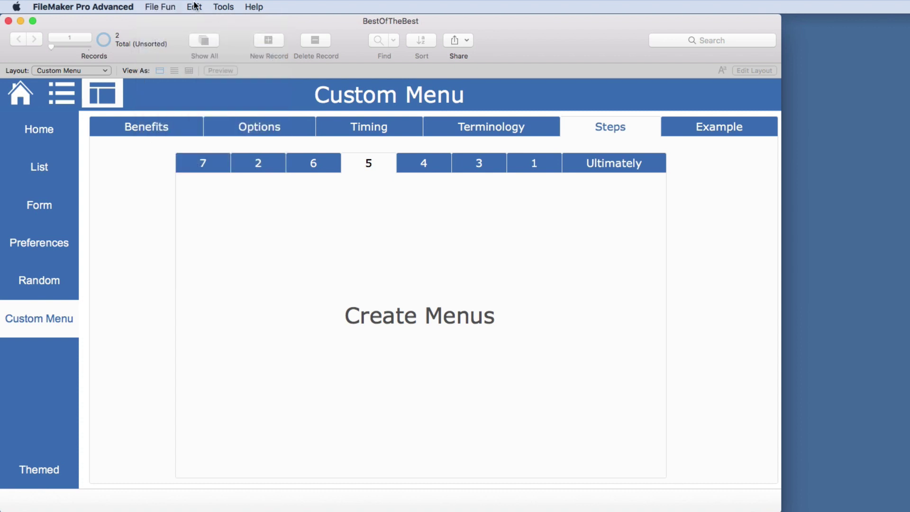
click(223, 7)
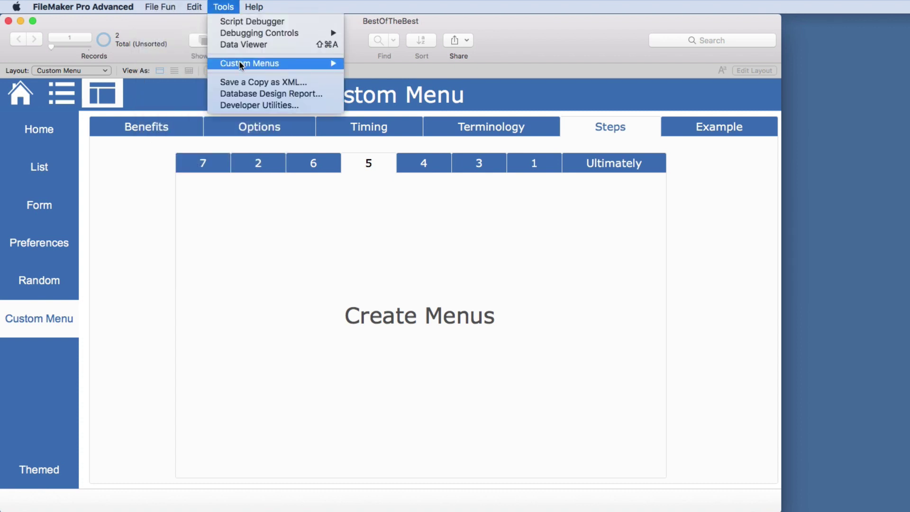
mouse_move(245, 62)
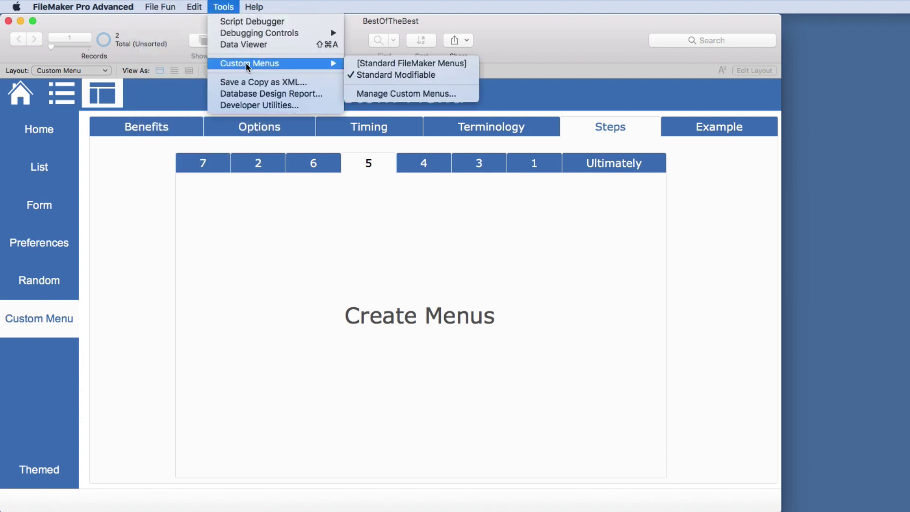
click(375, 94)
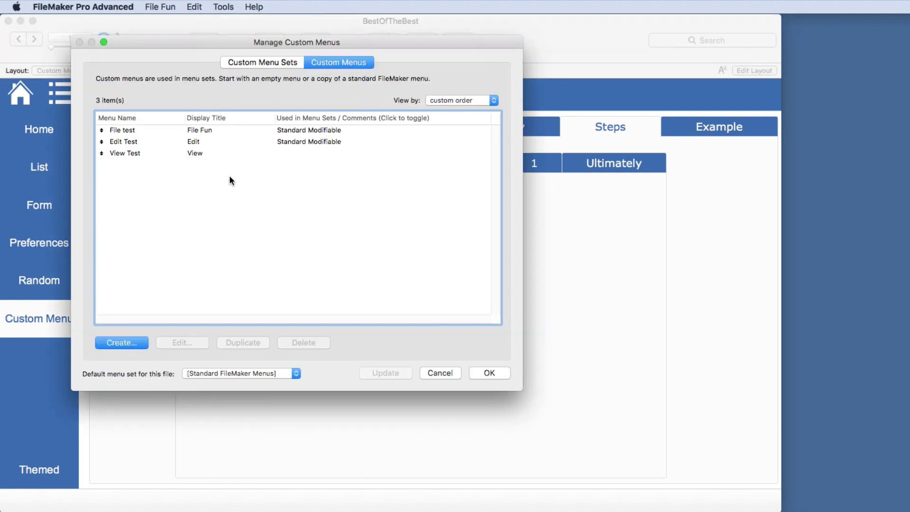
Create an empty custom menu titled Customers
click(133, 344)
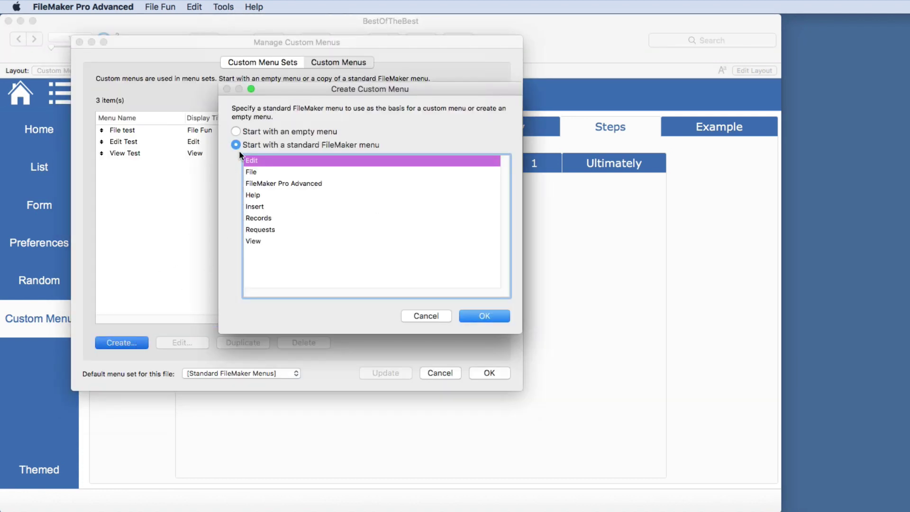
click(235, 132)
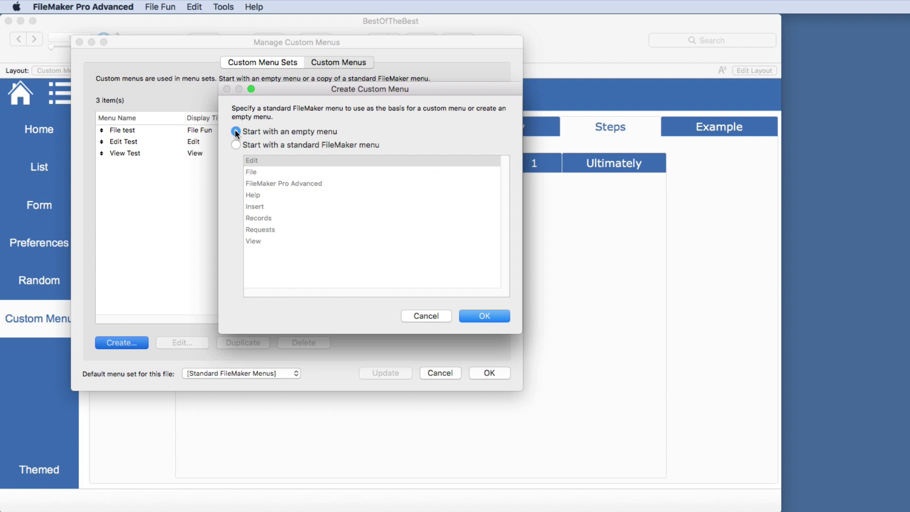
click(478, 316)
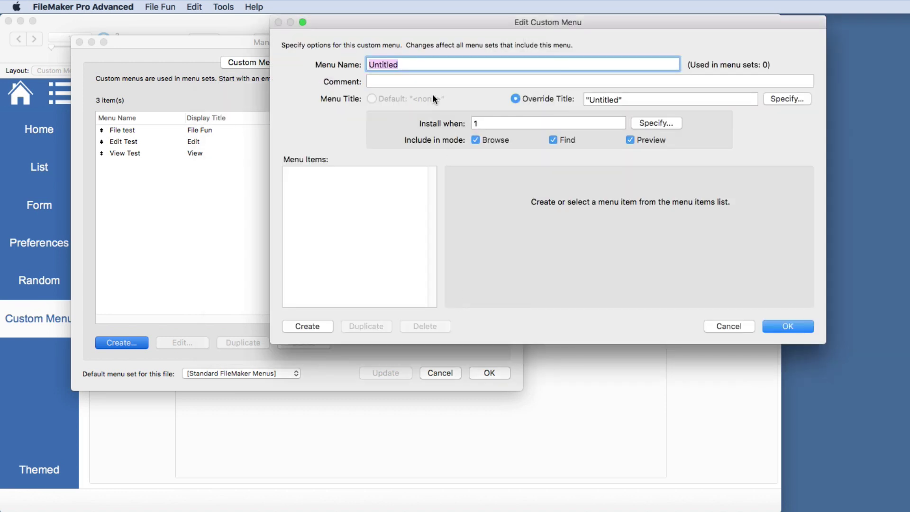
text(Customers)
double_click(602, 101)
text(tomers)
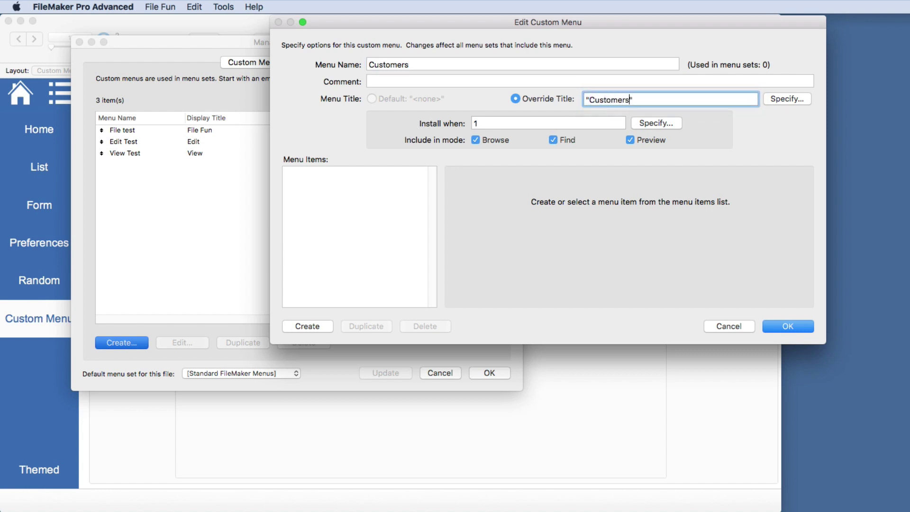
Add a command item to Customers, then cancel without saving and close Manage Custom Menus
click(308, 321)
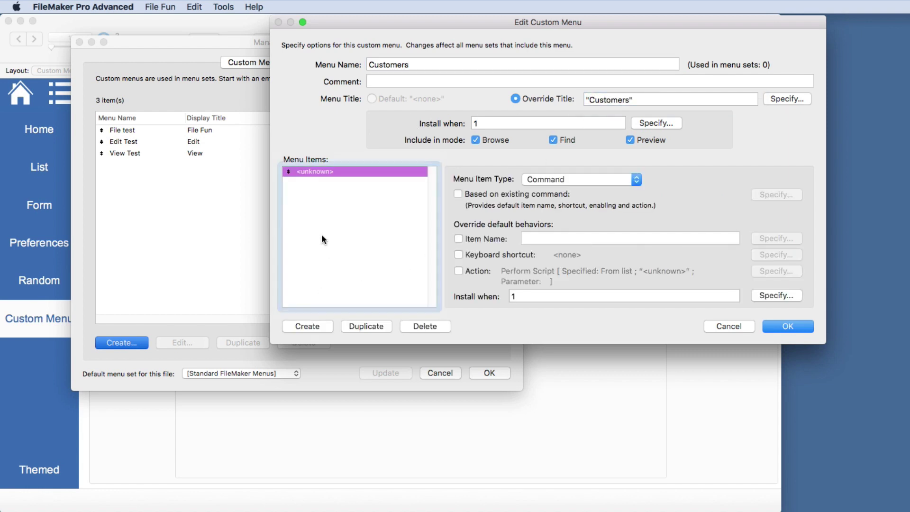
click(559, 179)
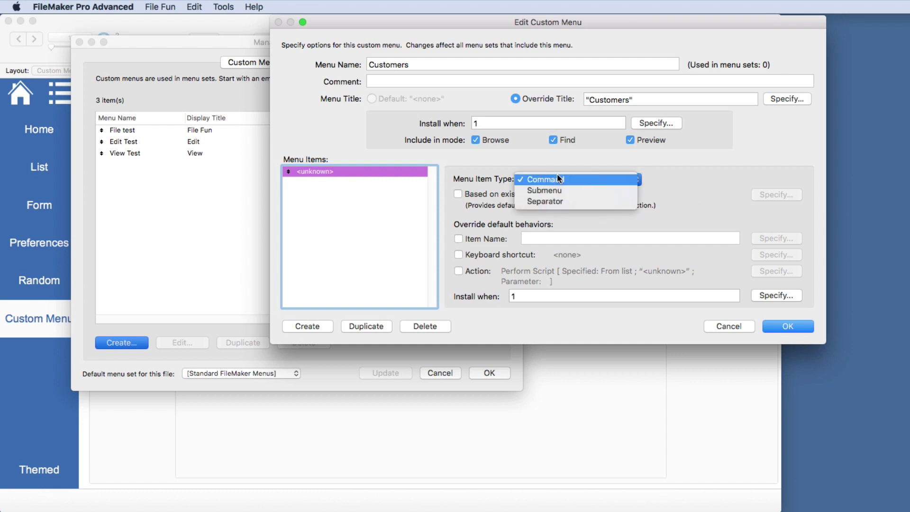
click(557, 179)
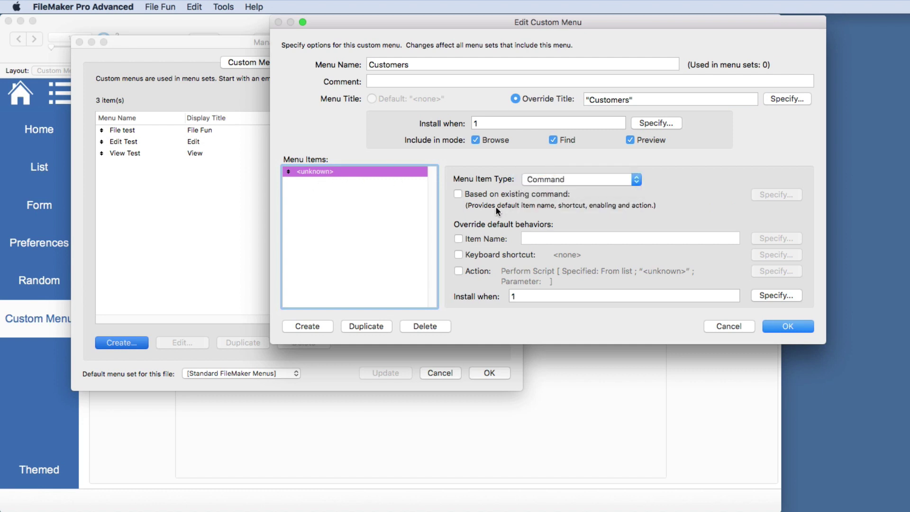
click(459, 271)
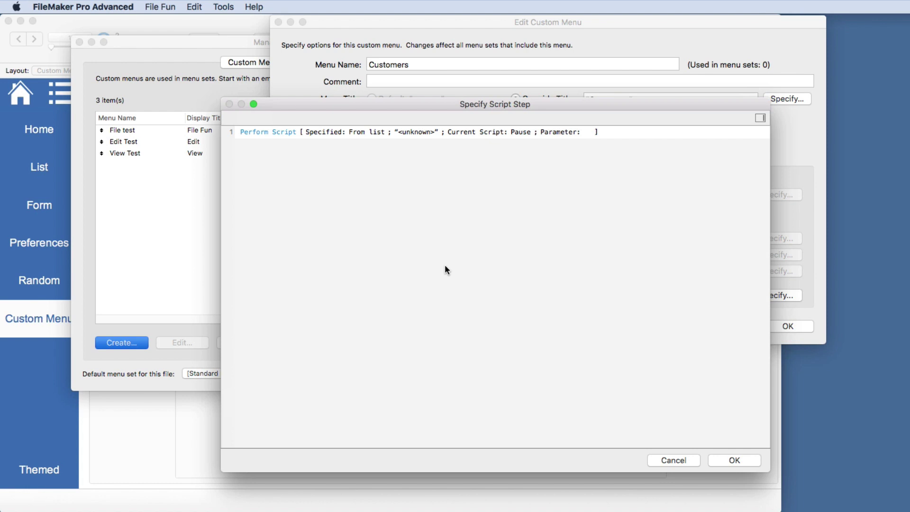
click(656, 459)
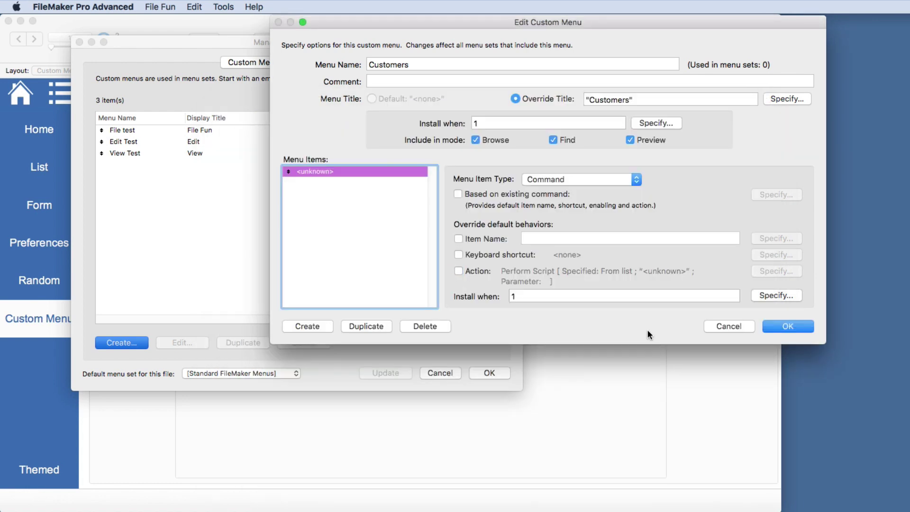
click(728, 328)
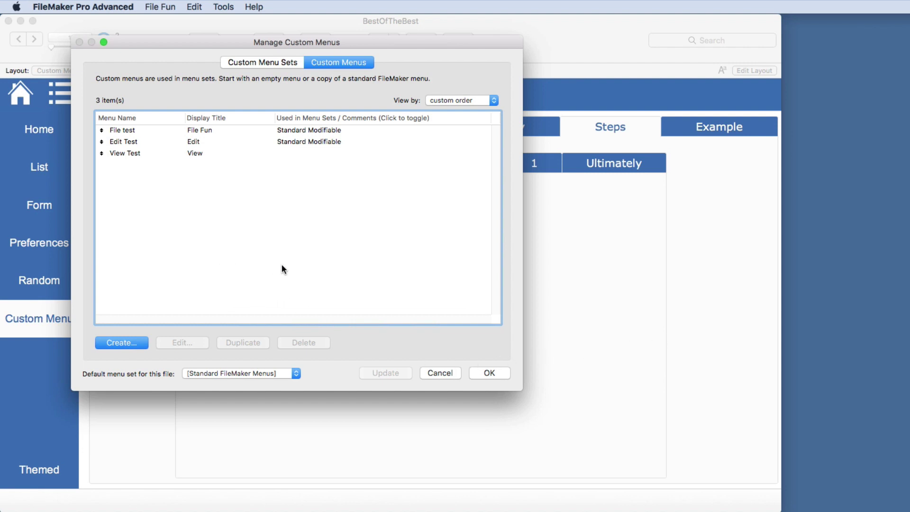
click(439, 373)
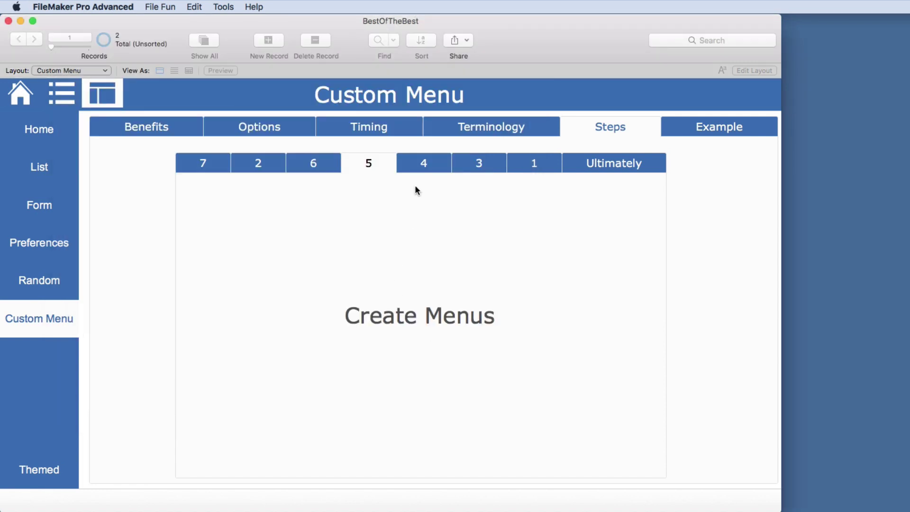